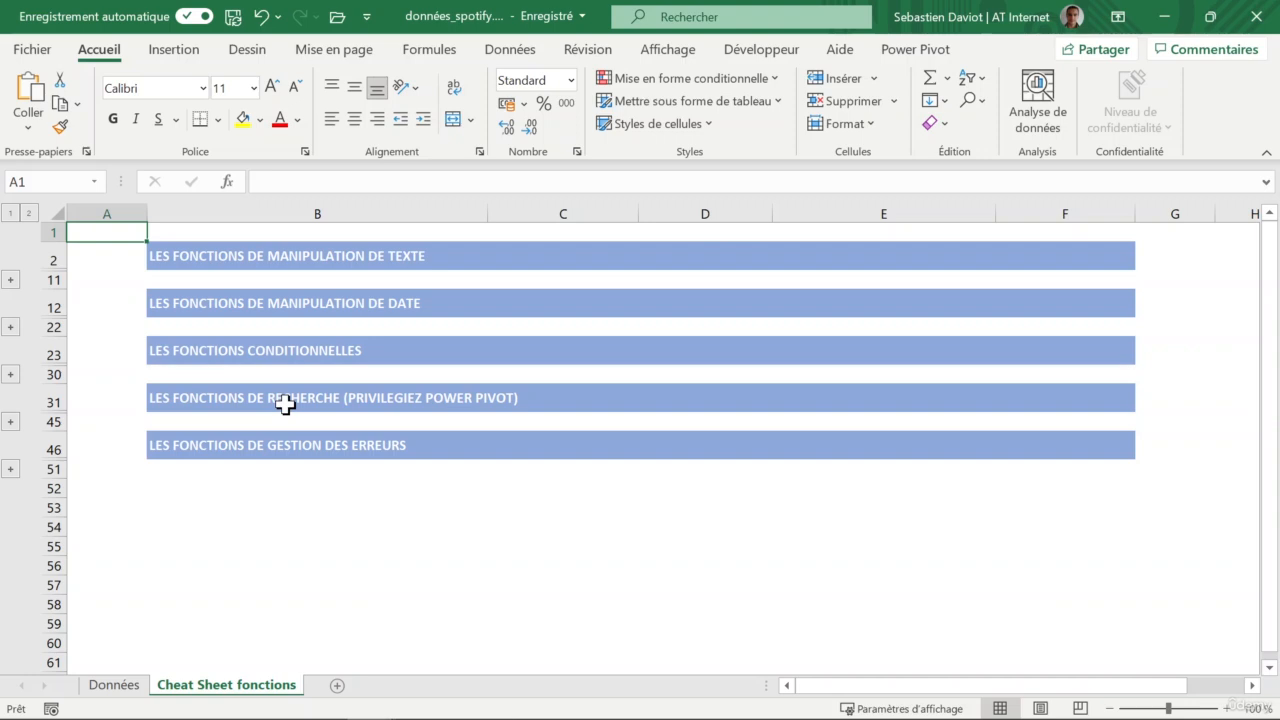
pyautogui.click(10, 327)
pyautogui.click(12, 516)
pyautogui.click(155, 327)
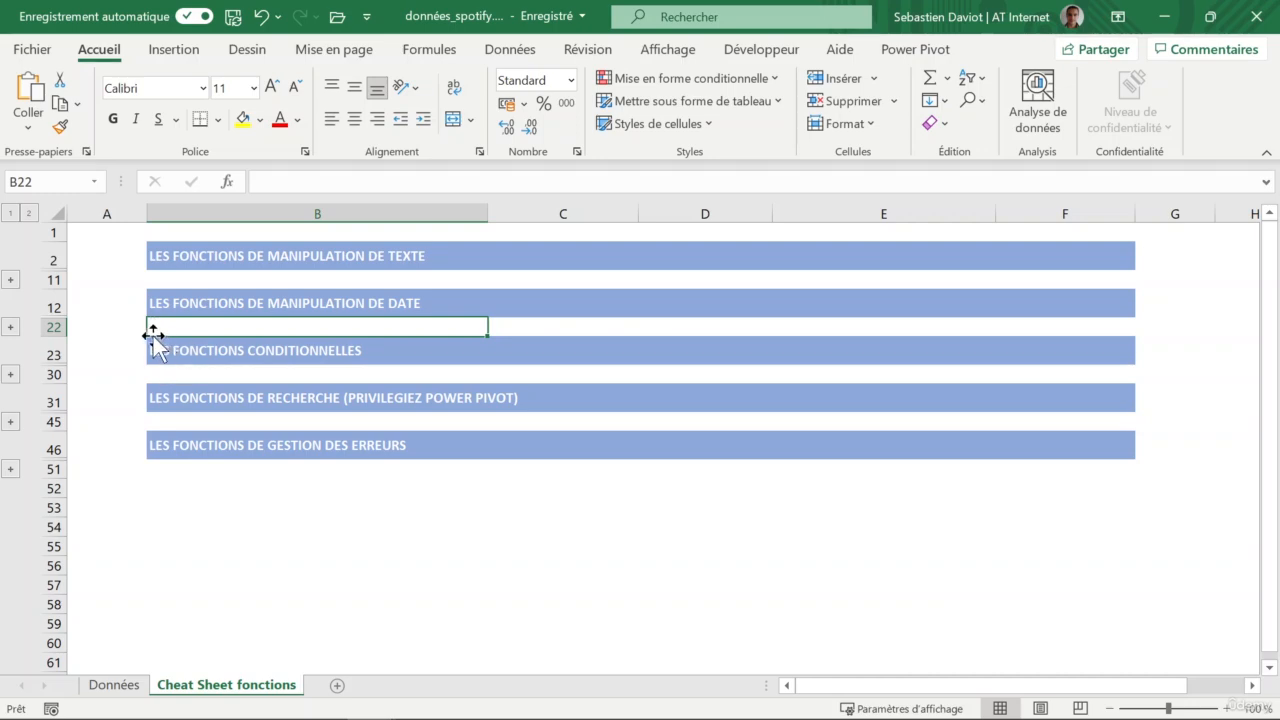
pyautogui.click(83, 325)
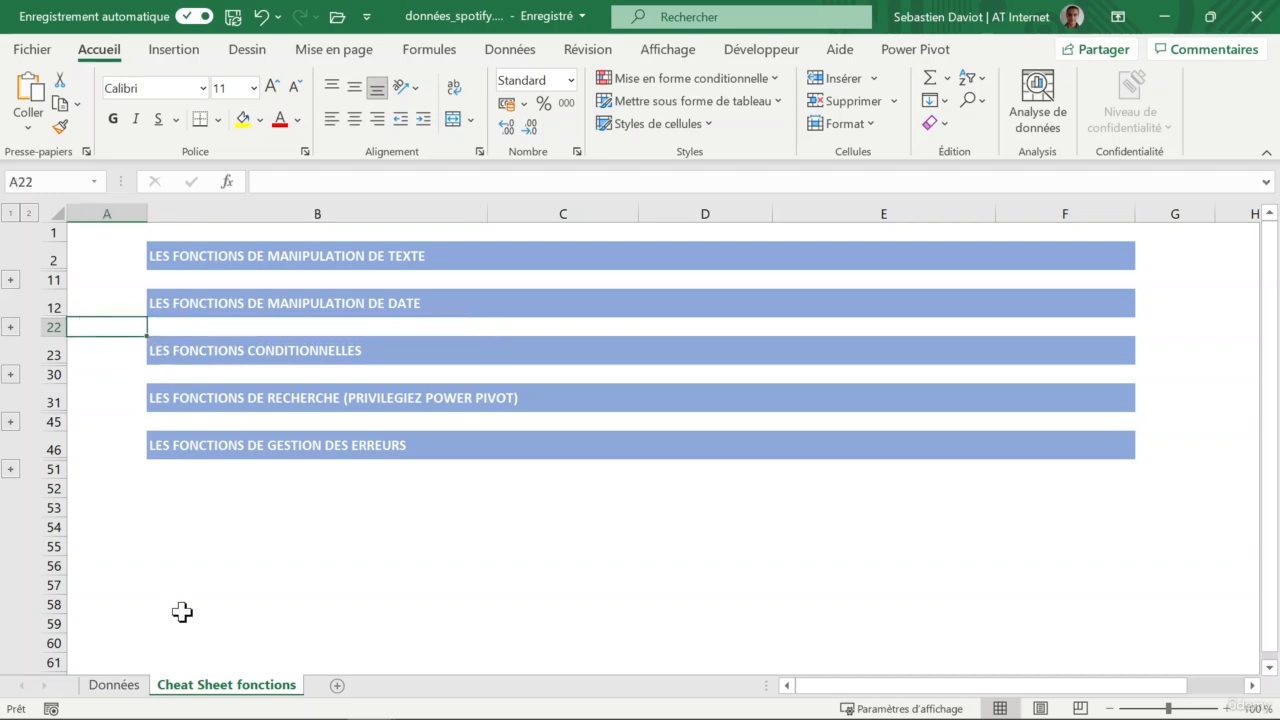
# Examine the Données sheet's columns from the peak chart week to Date de sortie, focusing on the Genre principal entries.
pyautogui.click(120, 688)
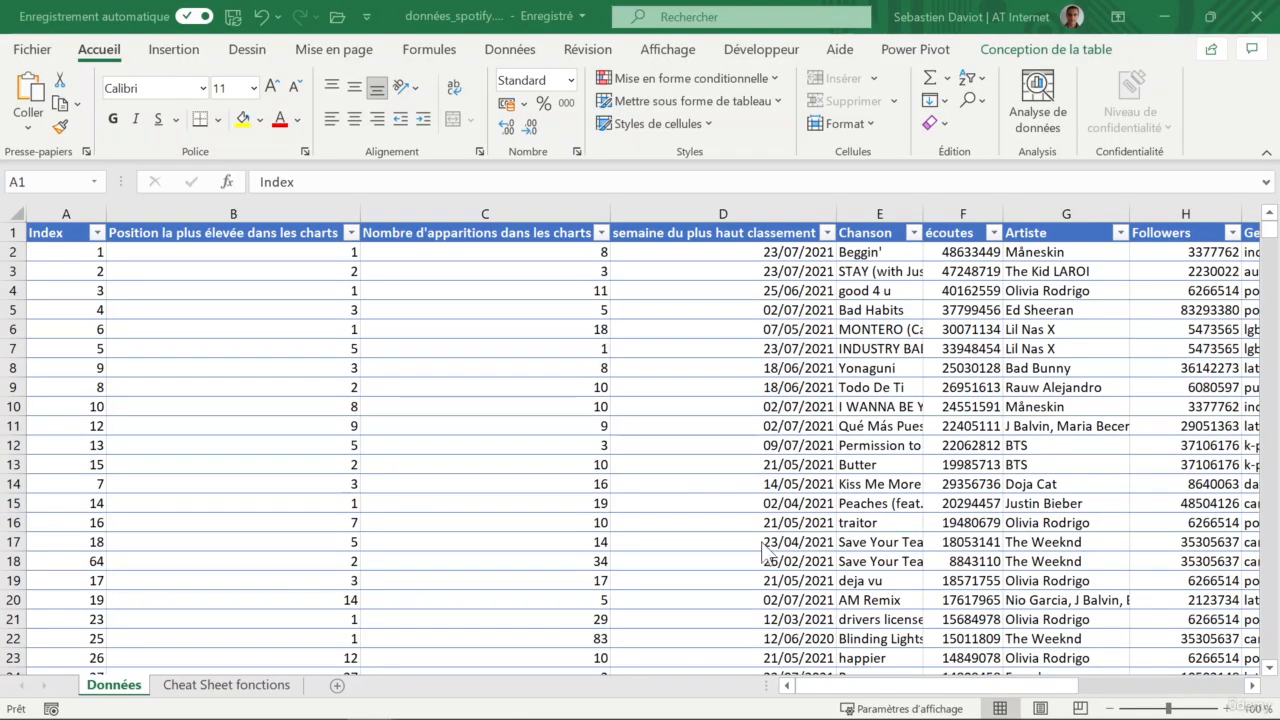
pyautogui.click(805, 268)
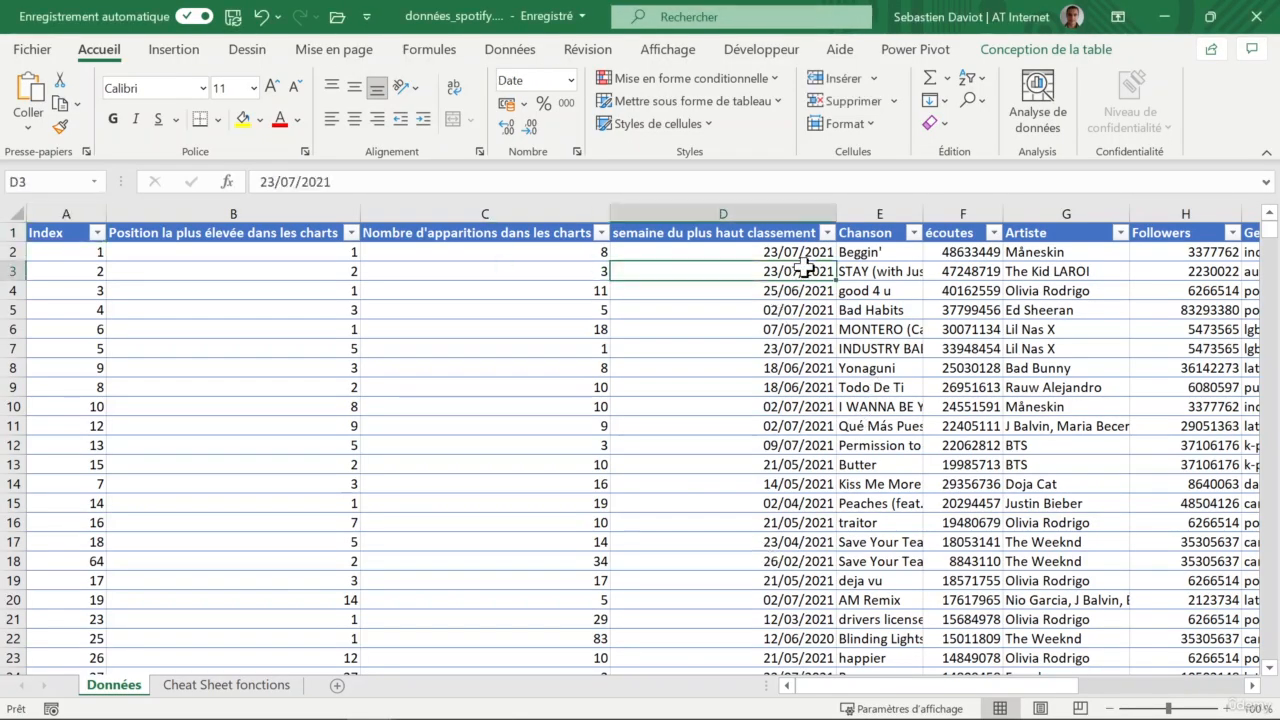
pyautogui.press('Right')
pyautogui.press('Right')
pyautogui.press('Right')
pyautogui.press('Right')
pyautogui.press('Right')
pyautogui.press('Right')
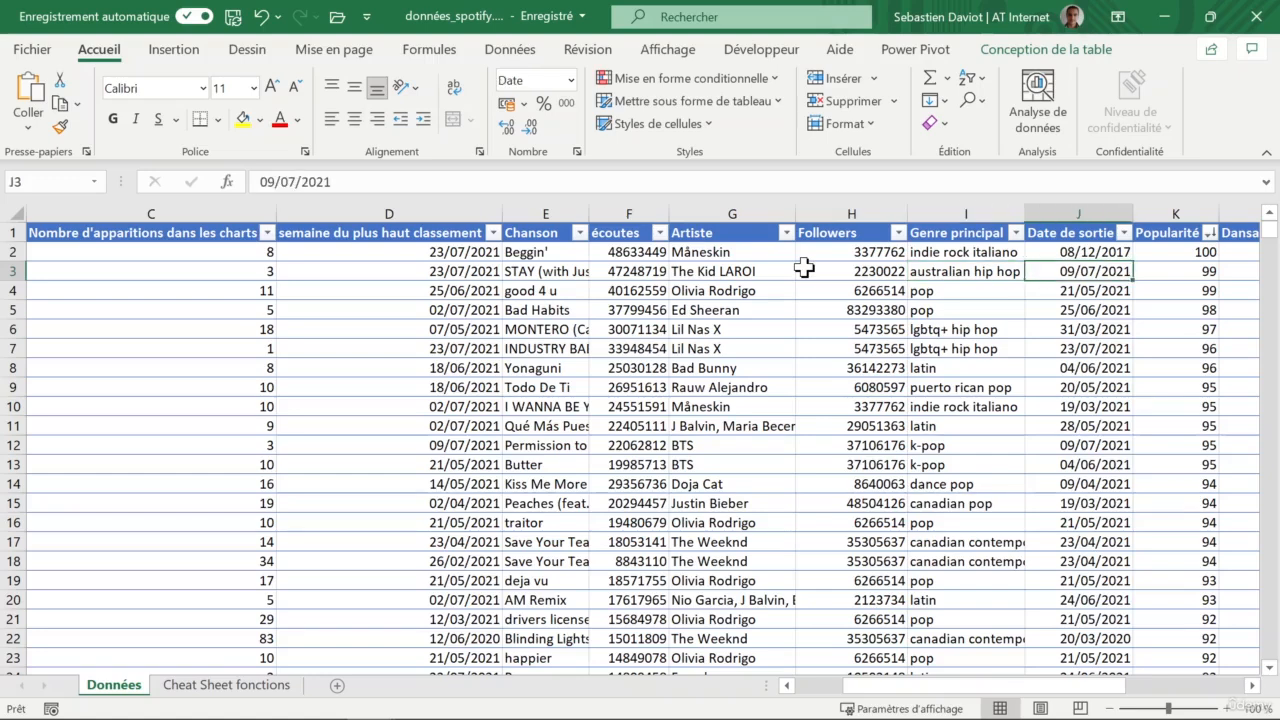
pyautogui.press('Left')
pyautogui.press('Up')
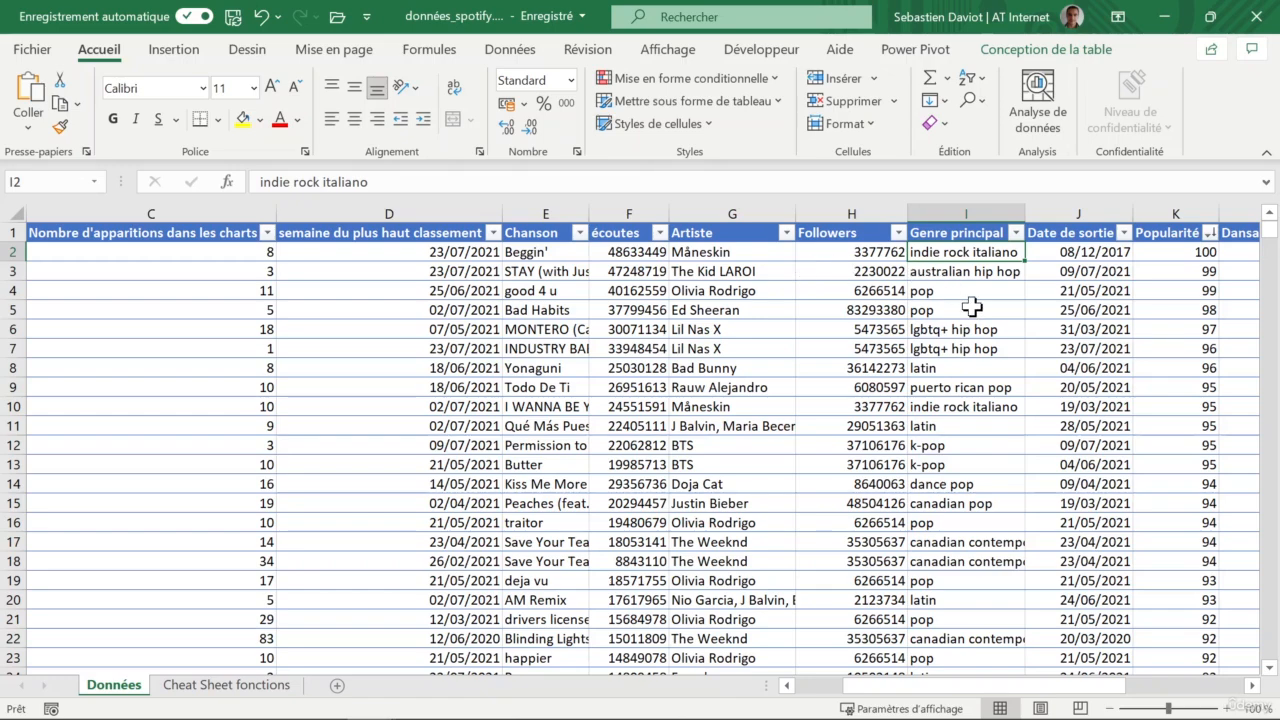
pyautogui.scroll(-1, 972, 306)
pyautogui.scroll(1, 972, 306)
pyautogui.click(970, 276)
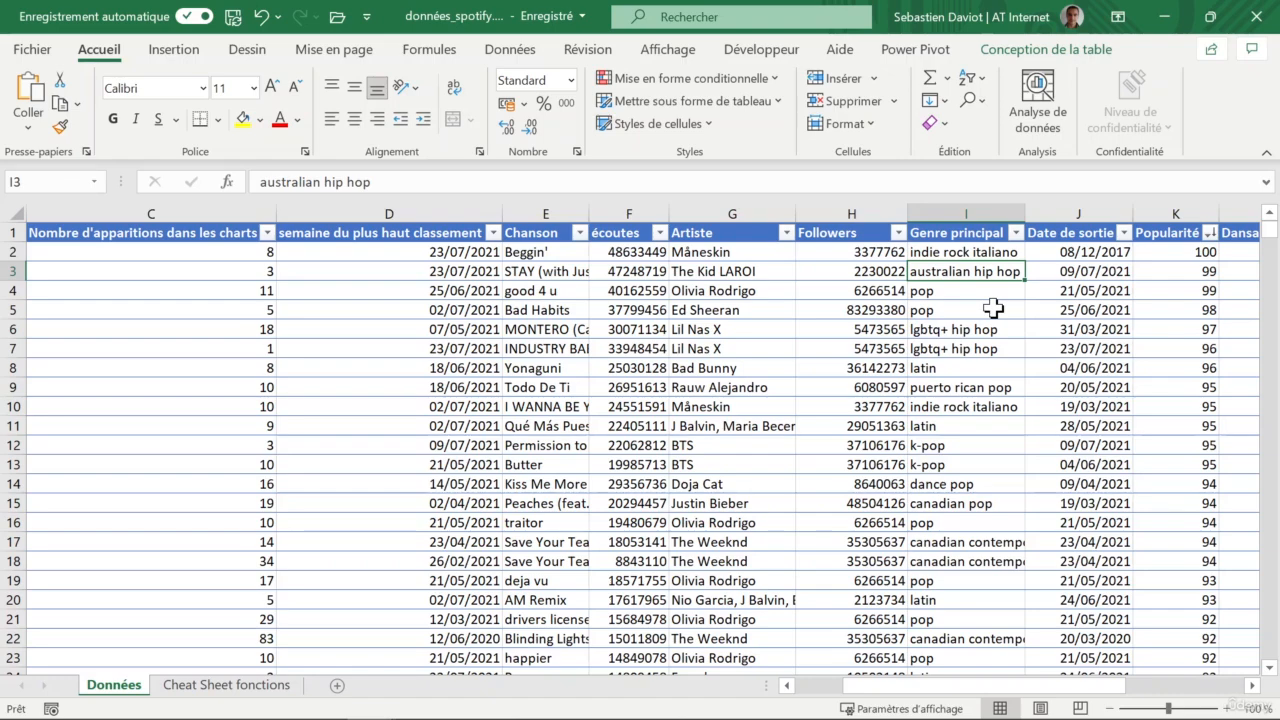
# Add a table column headed présence "pop" in T1, directly after Durée (ms).
pyautogui.hscroll(3, 993, 308)
pyautogui.hscroll(15, 993, 308)
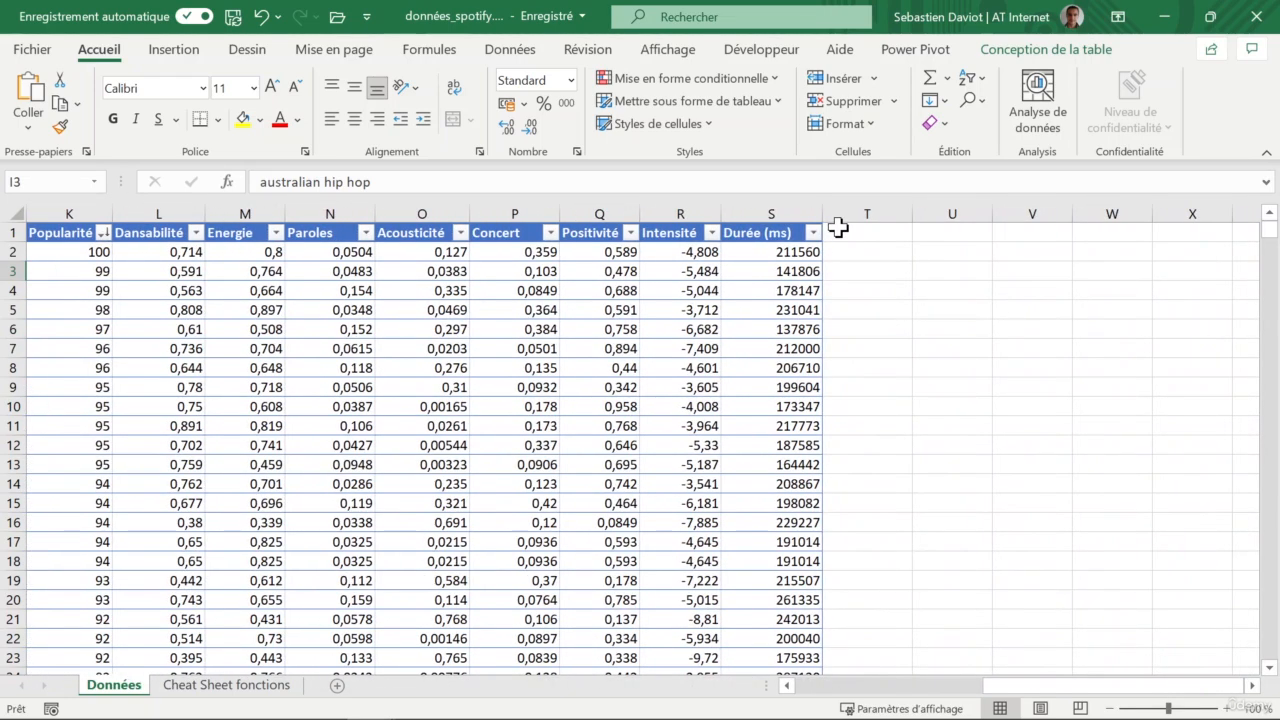
pyautogui.click(838, 230)
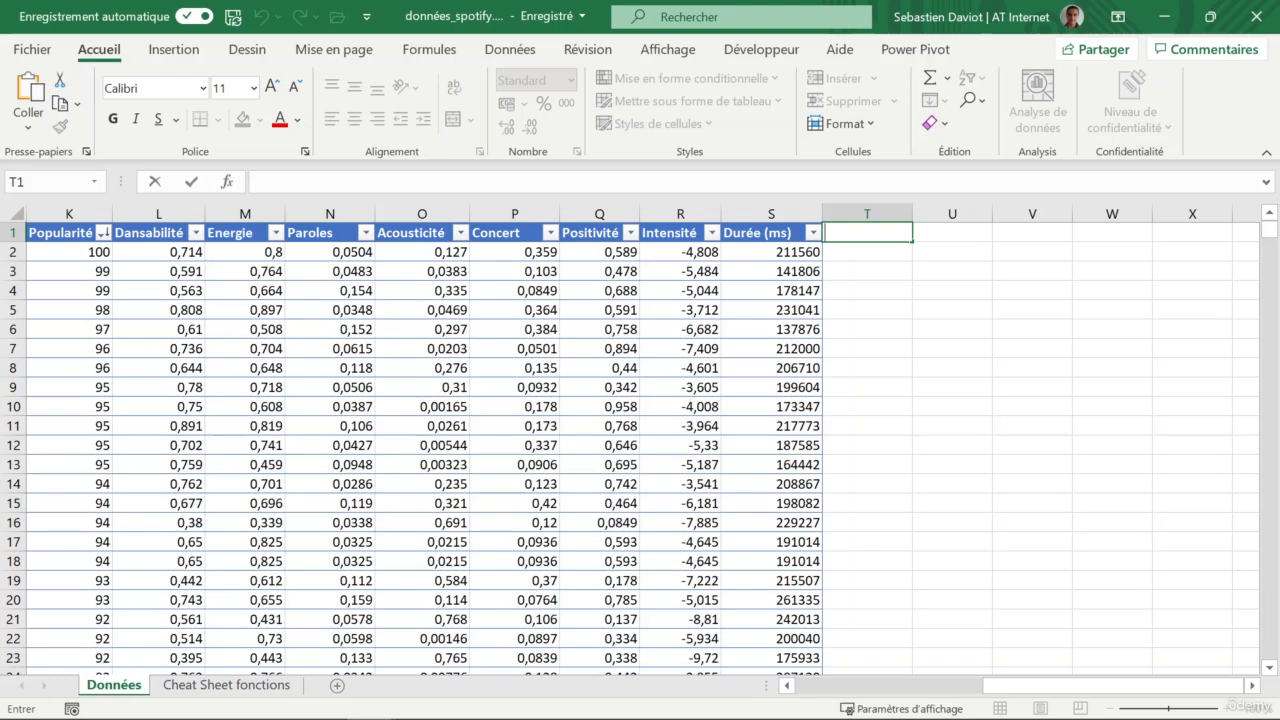
pyautogui.write('présence "pop"')
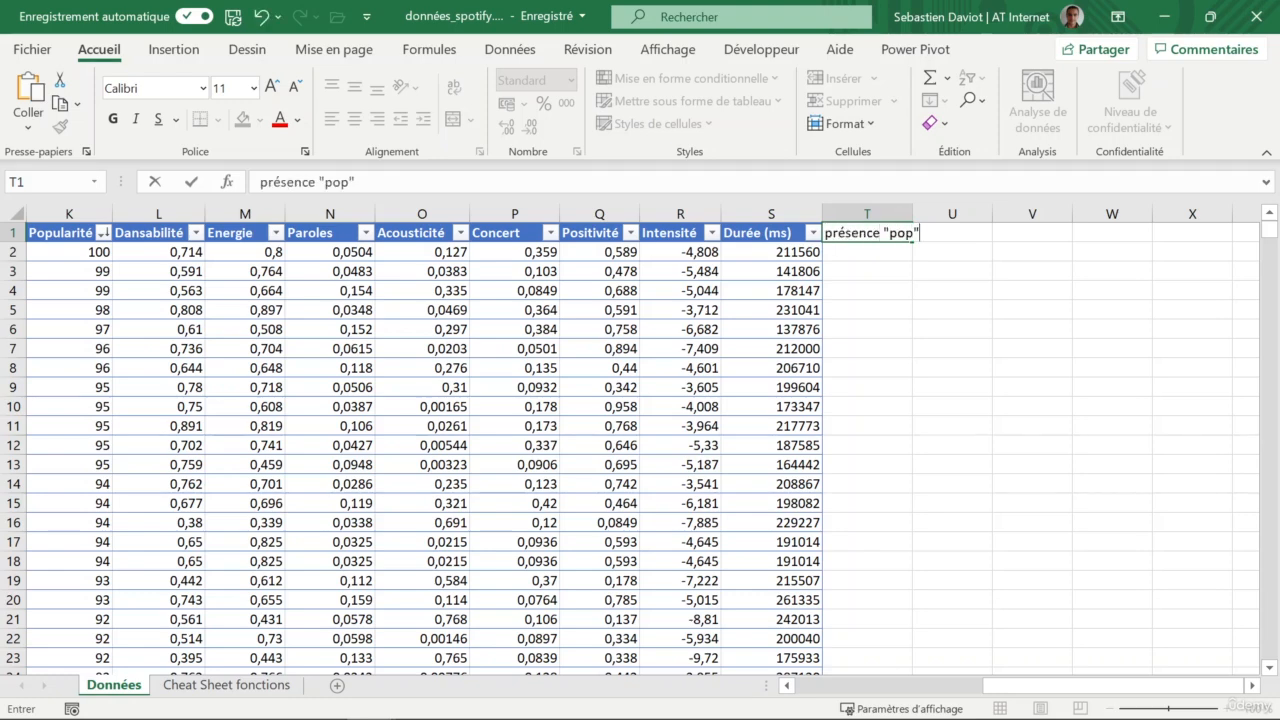
pyautogui.press('Return')
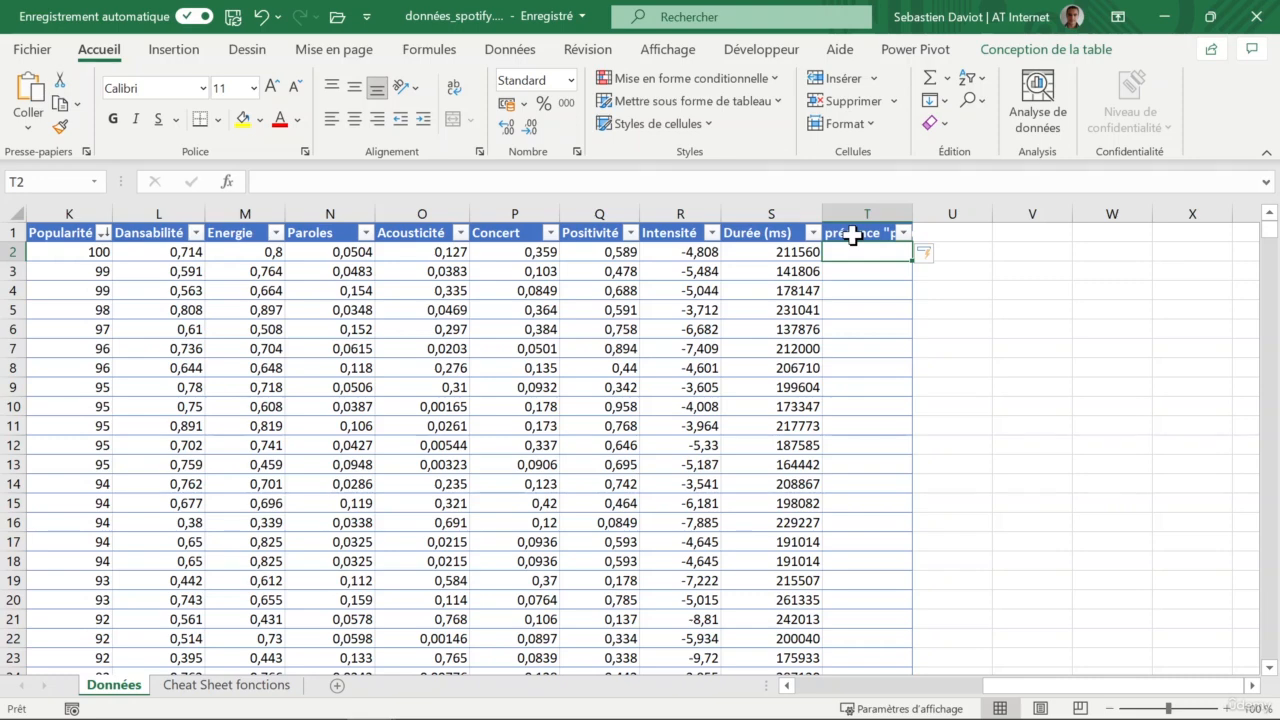
# Check the new column's header and view the design options of the Spotify table.
pyautogui.click(852, 235)
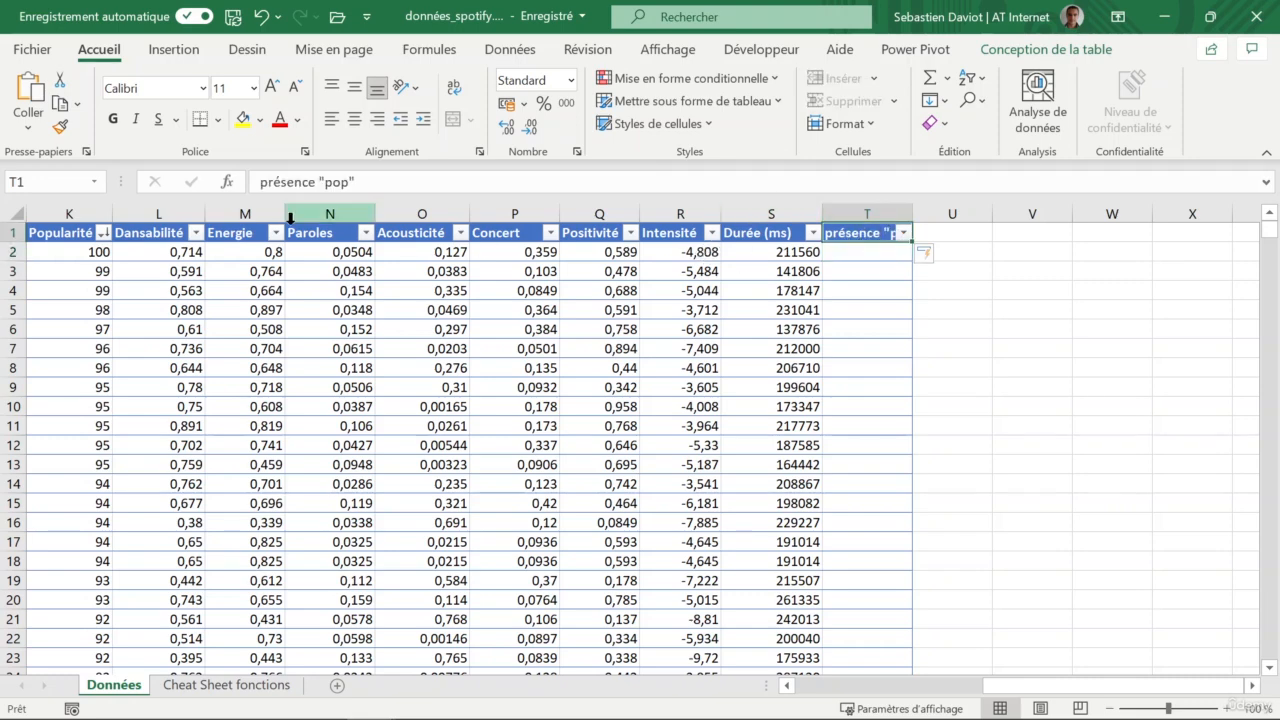
pyautogui.click(389, 290)
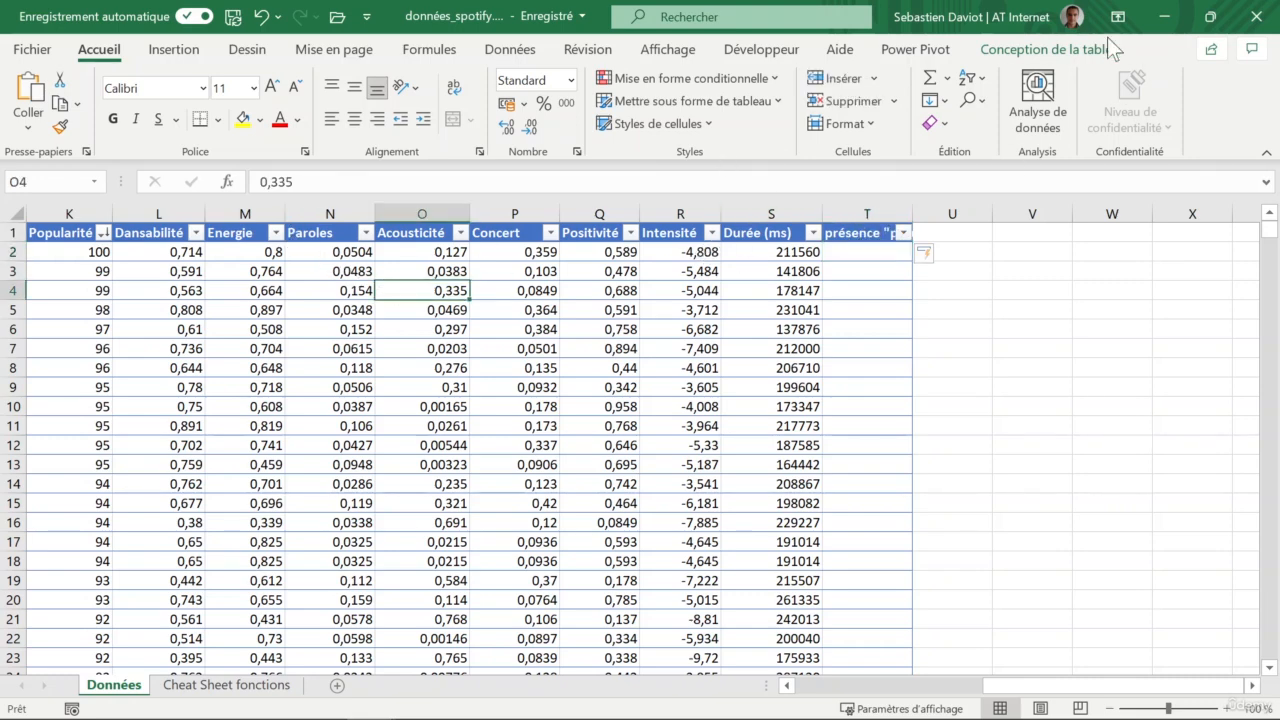
pyautogui.click(1064, 52)
pyautogui.click(843, 312)
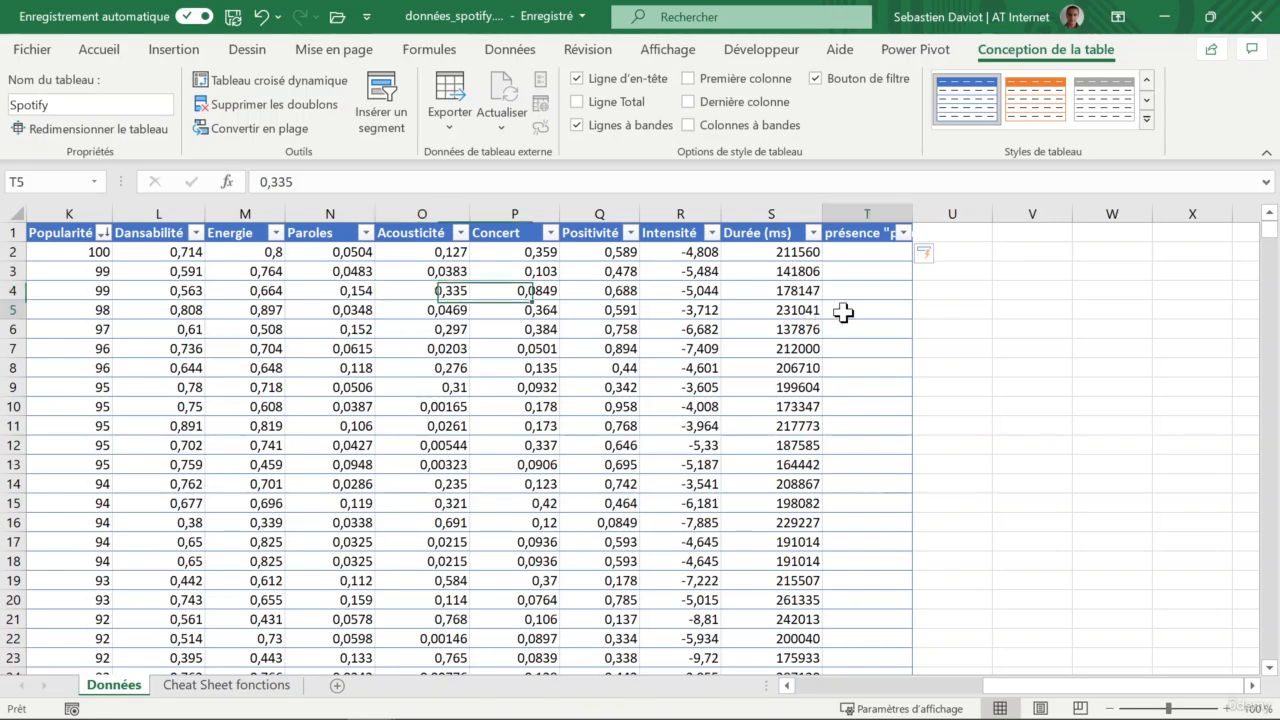
# Review the first data row from présence "pop" back to Genre principal, and return to T2.
pyautogui.click(860, 253)
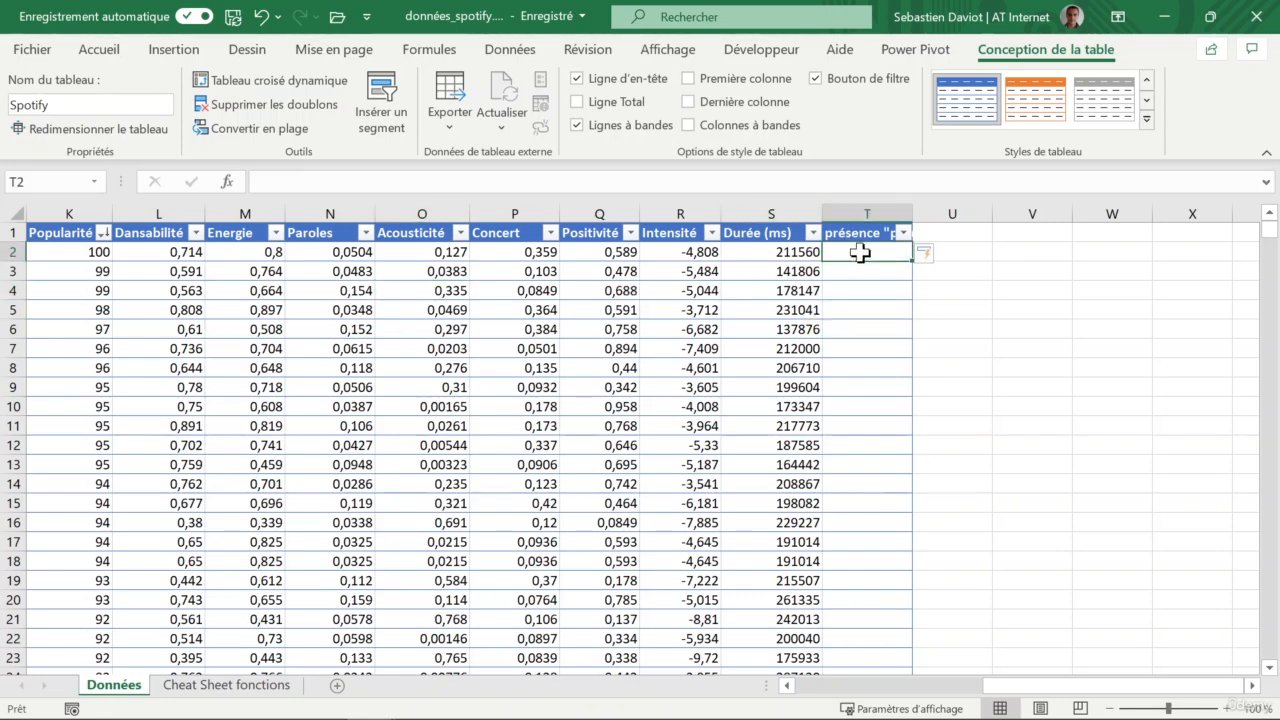
pyautogui.press('Left')
pyautogui.press('Left')
pyautogui.press('Left')
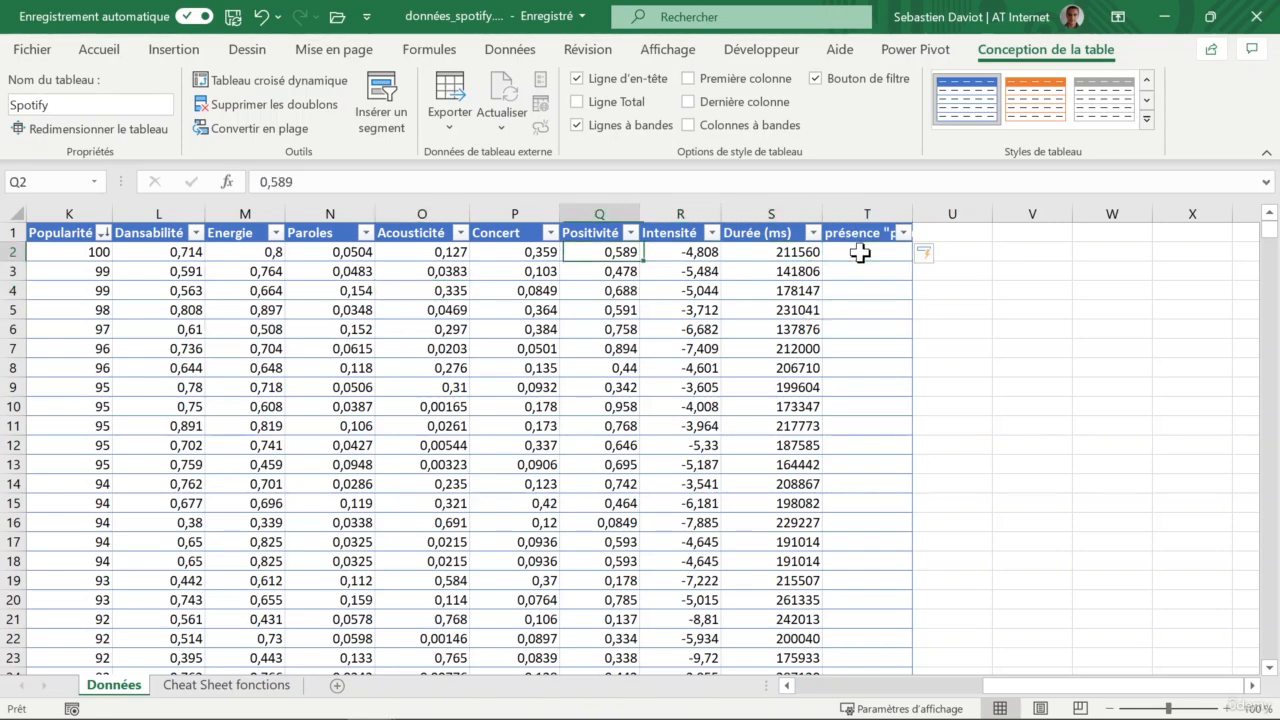
pyautogui.press('Left')
pyautogui.press('Left')
pyautogui.press('Left')
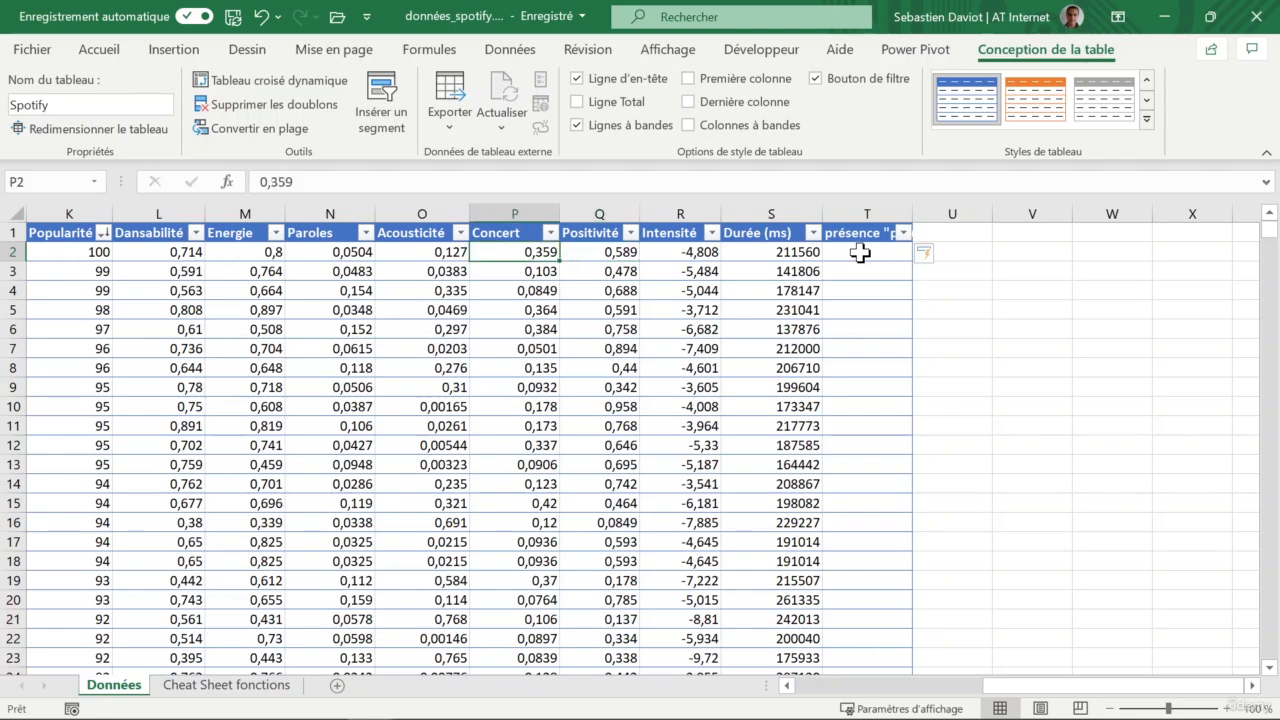
pyautogui.press('Left')
pyautogui.press('Left')
pyautogui.press('Left')
pyautogui.press('Left')
pyautogui.press('Left')
pyautogui.press('Left')
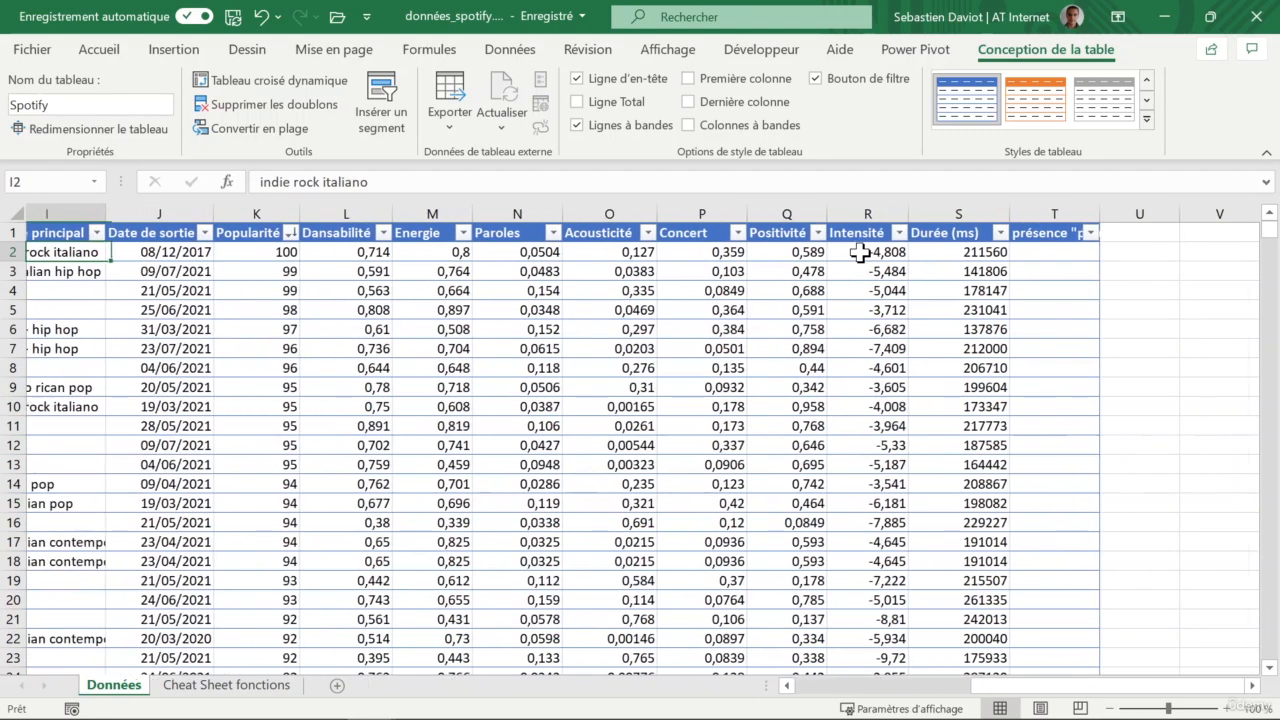
pyautogui.press('Right')
pyautogui.press('Right')
pyautogui.press('Right')
pyautogui.press('Right')
pyautogui.press('Right')
pyautogui.press('Right')
pyautogui.press('Right')
pyautogui.press('Right')
pyautogui.press('Right')
pyautogui.press('Right')
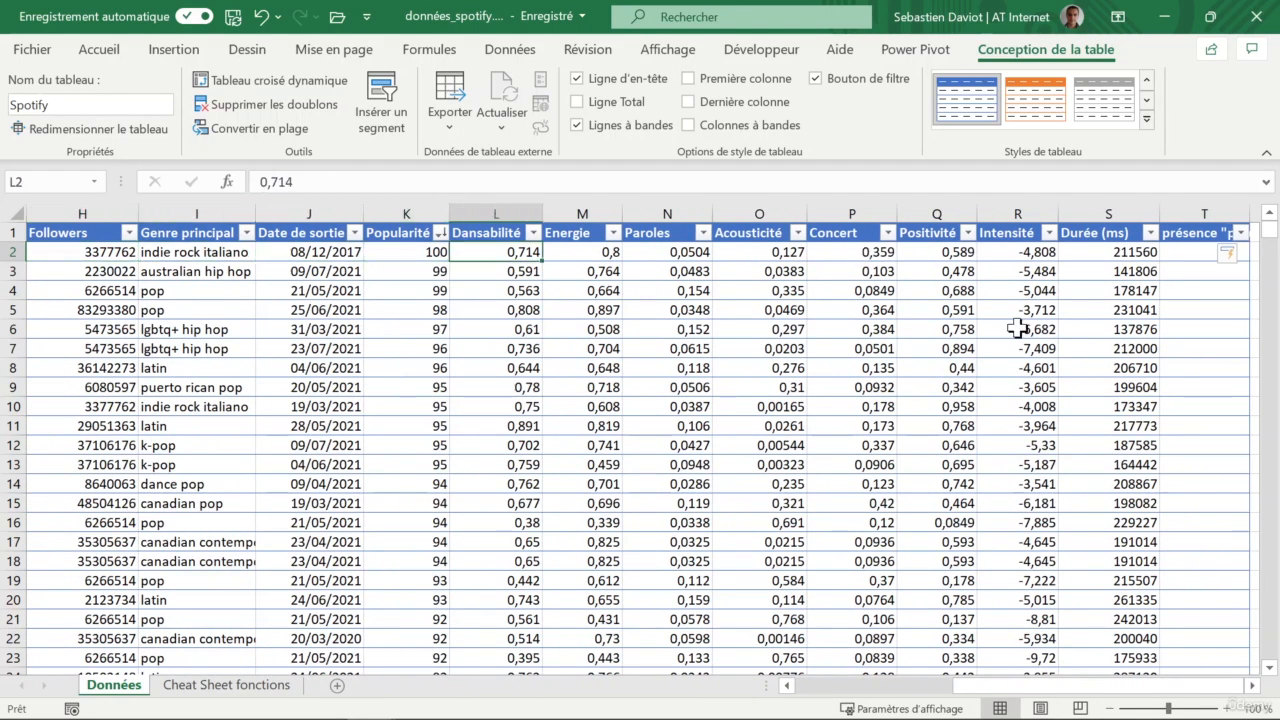
pyautogui.press('Right')
pyautogui.press('Right')
pyautogui.press('Right')
pyautogui.press('Left')
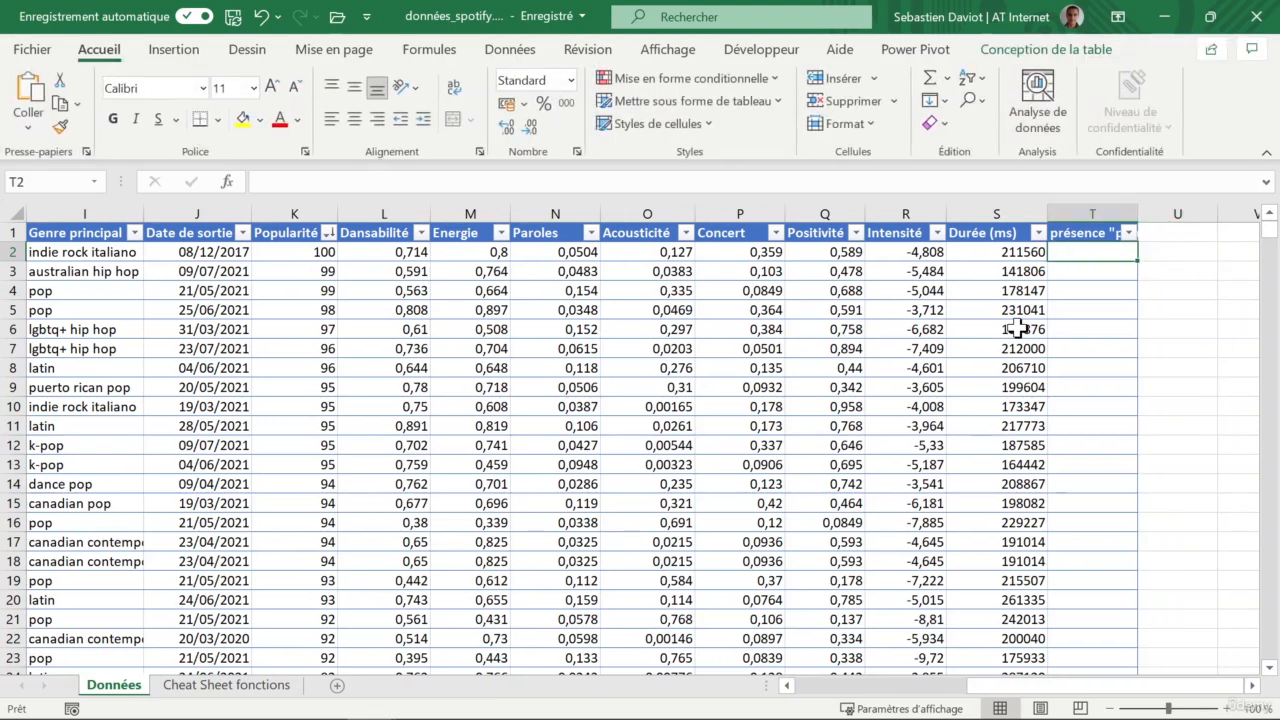
# Draft a CHERCHE formula in T2 that looks for "pop" in [Genre principal].
pyautogui.write('=')
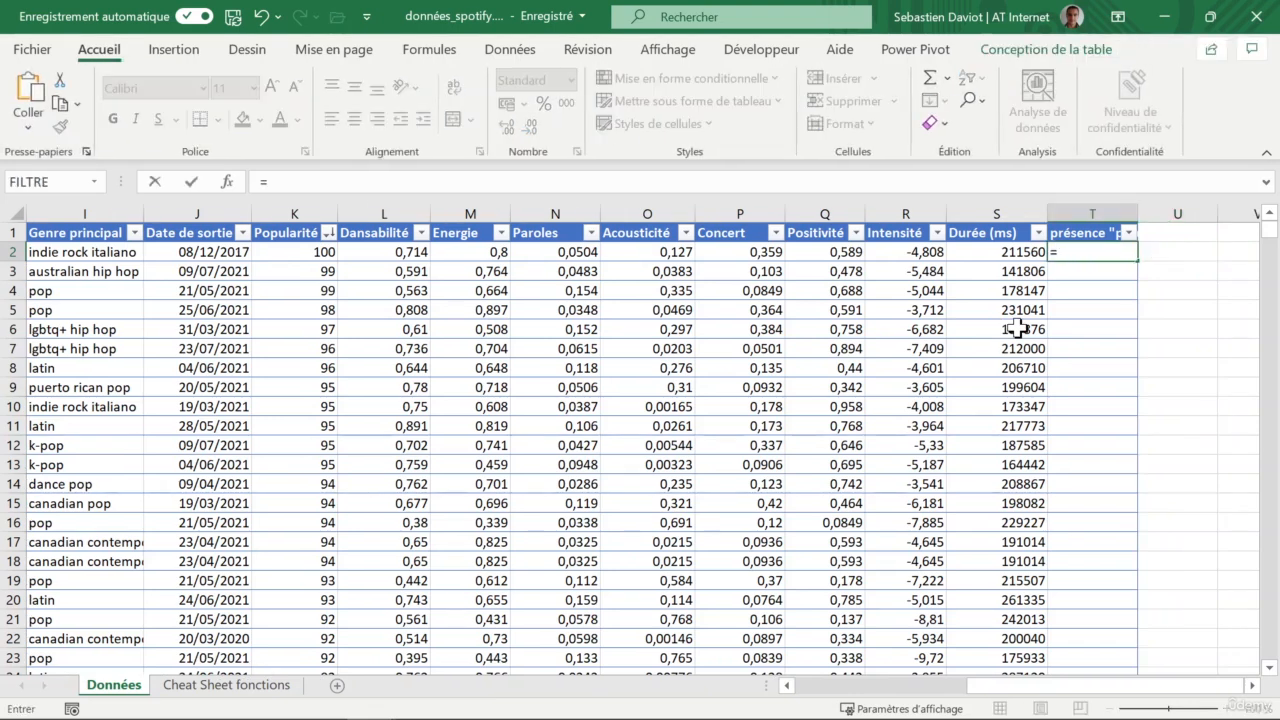
pyautogui.write('cherche')
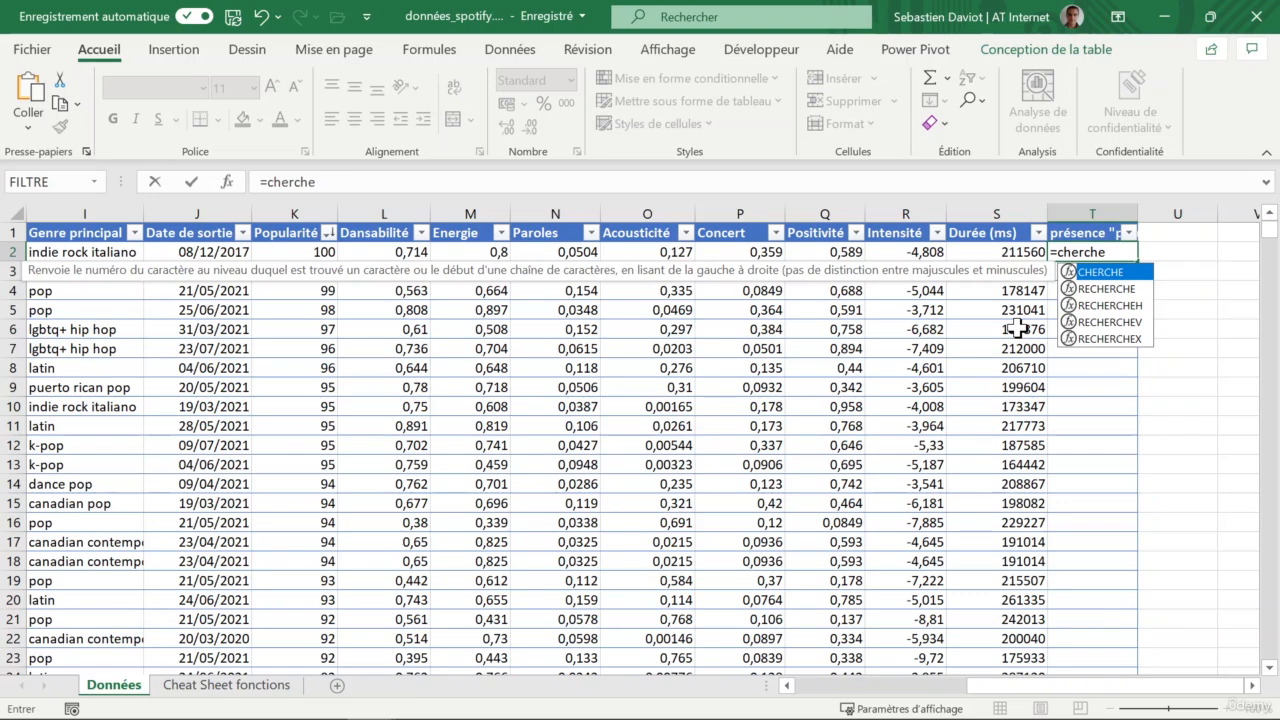
pyautogui.write('("pop')
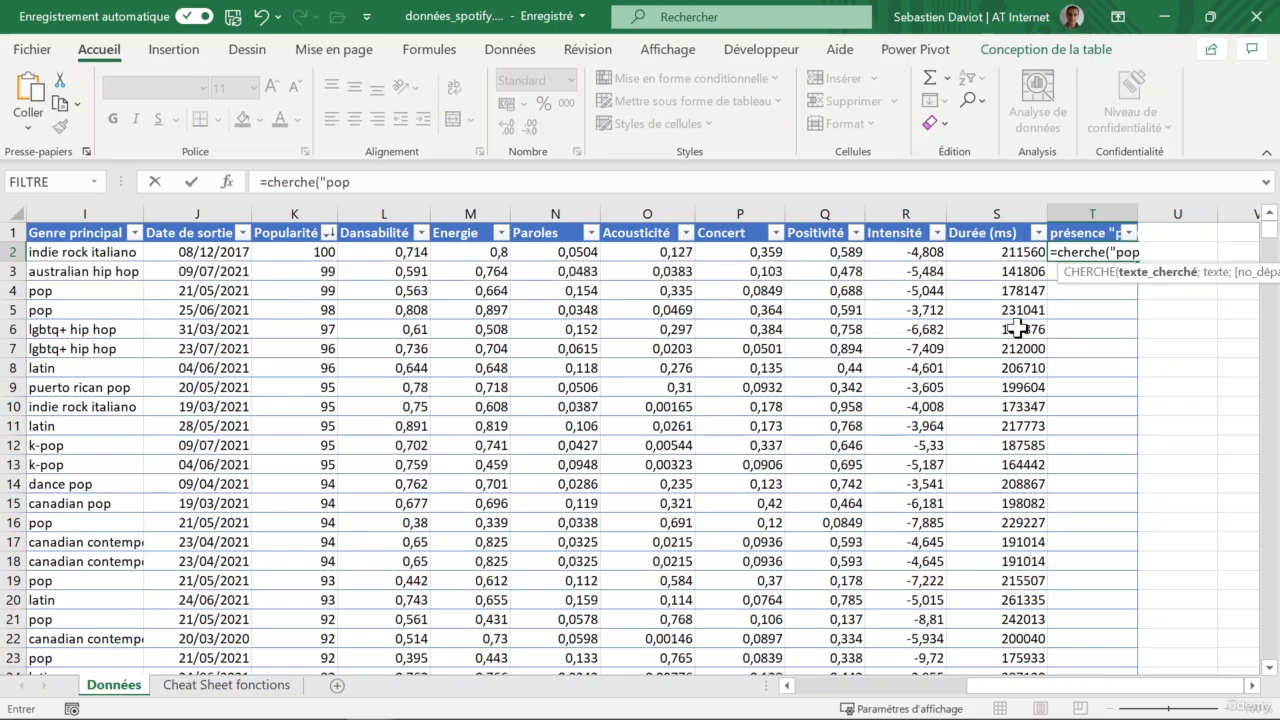
pyautogui.write('";')
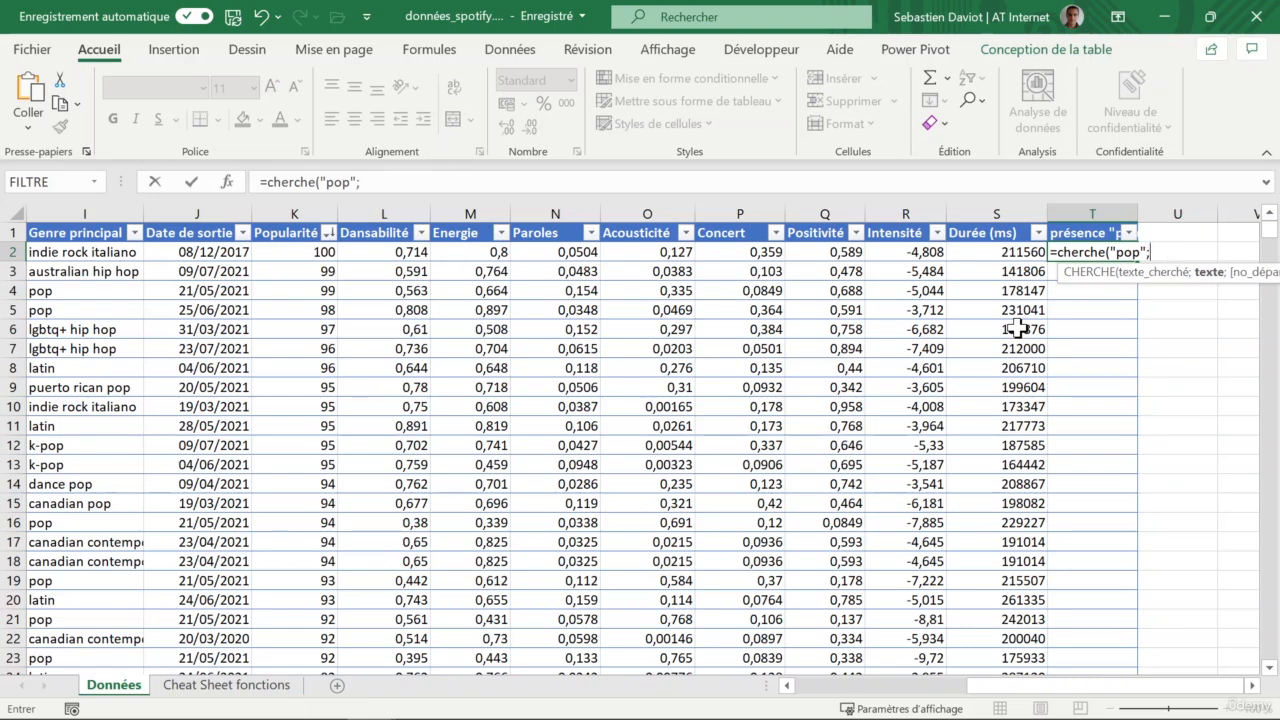
pyautogui.write('[')
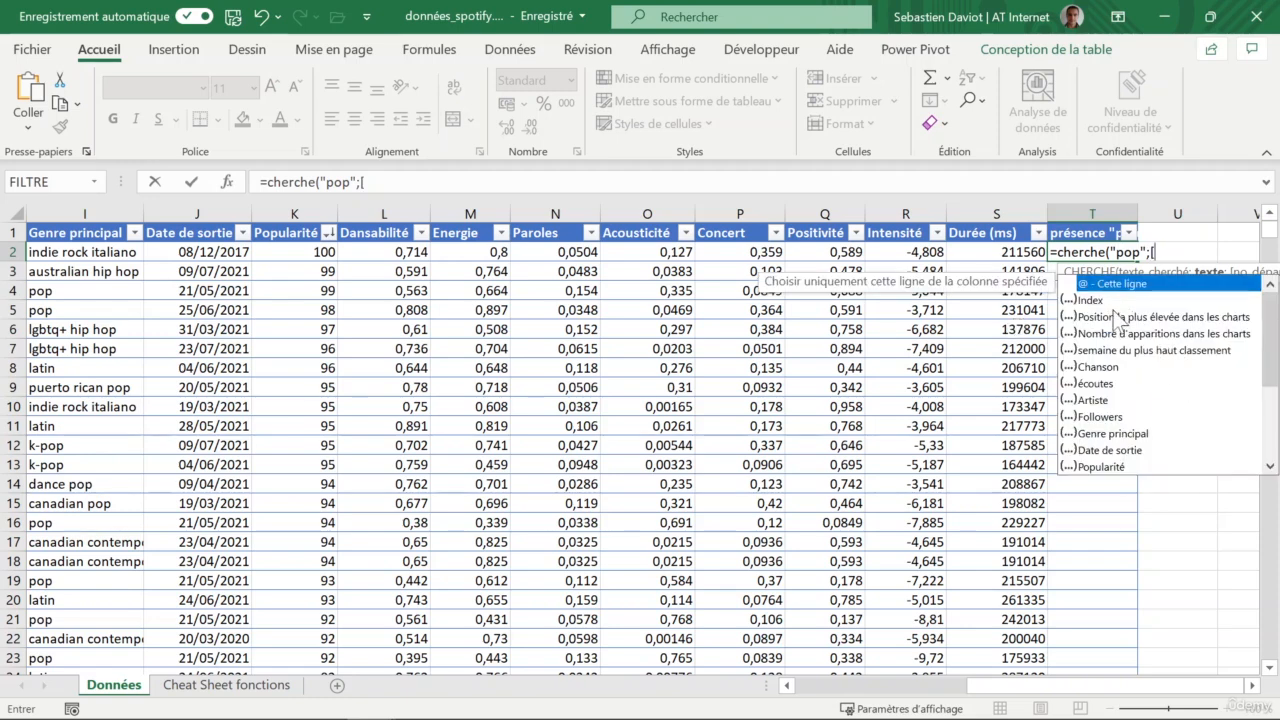
pyautogui.doubleClick(1112, 433)
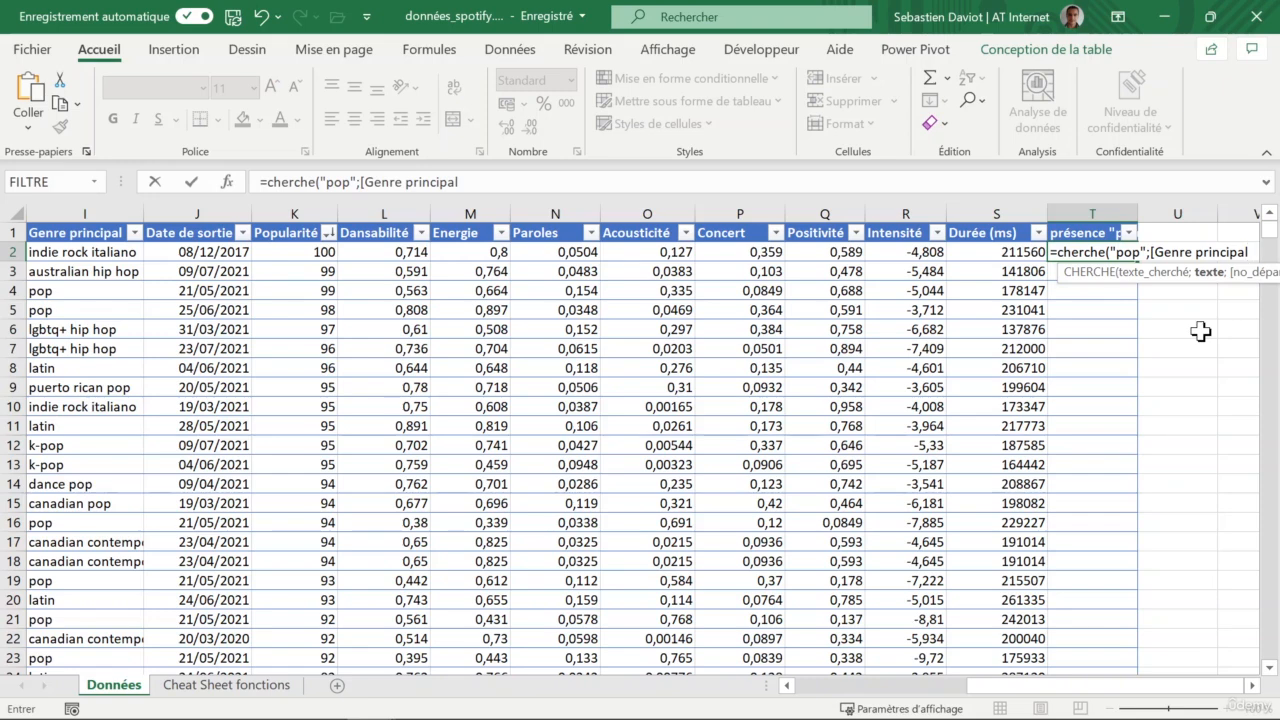
pyautogui.write(']')
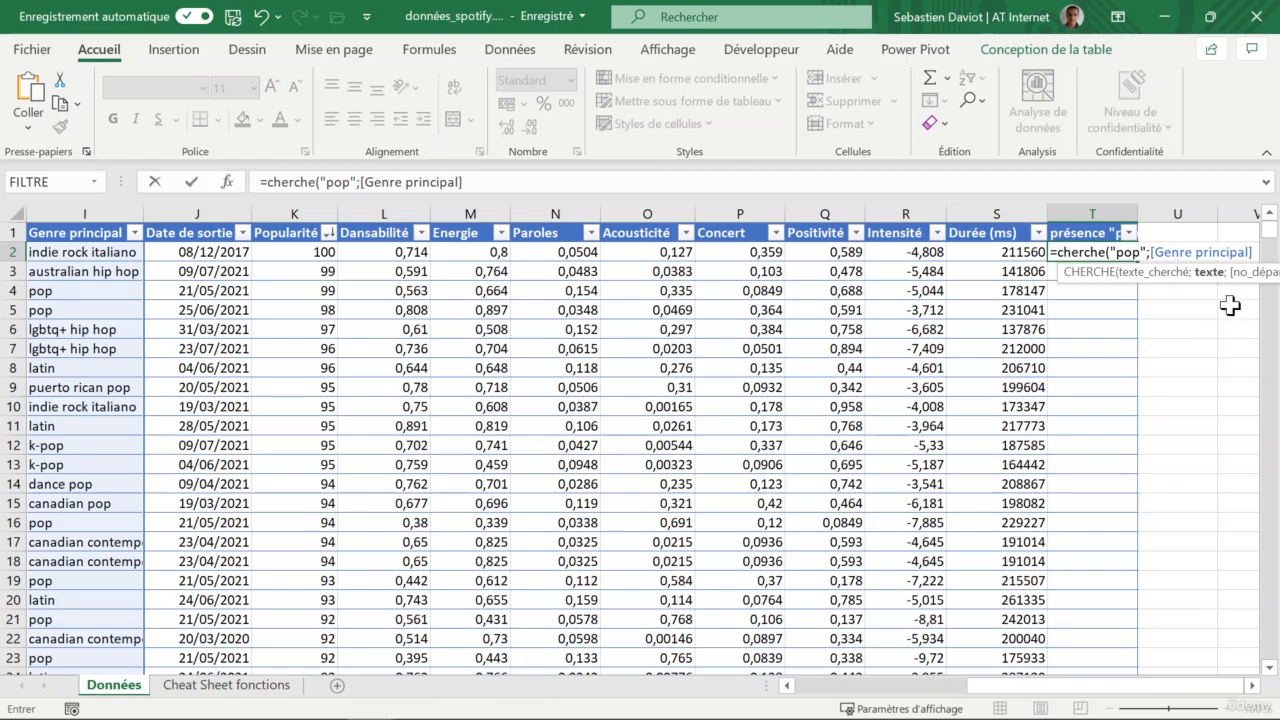
# Examine the description of CHERCHE's optional No_départ argument and close the function arguments without applying them.
pyautogui.click(230, 182)
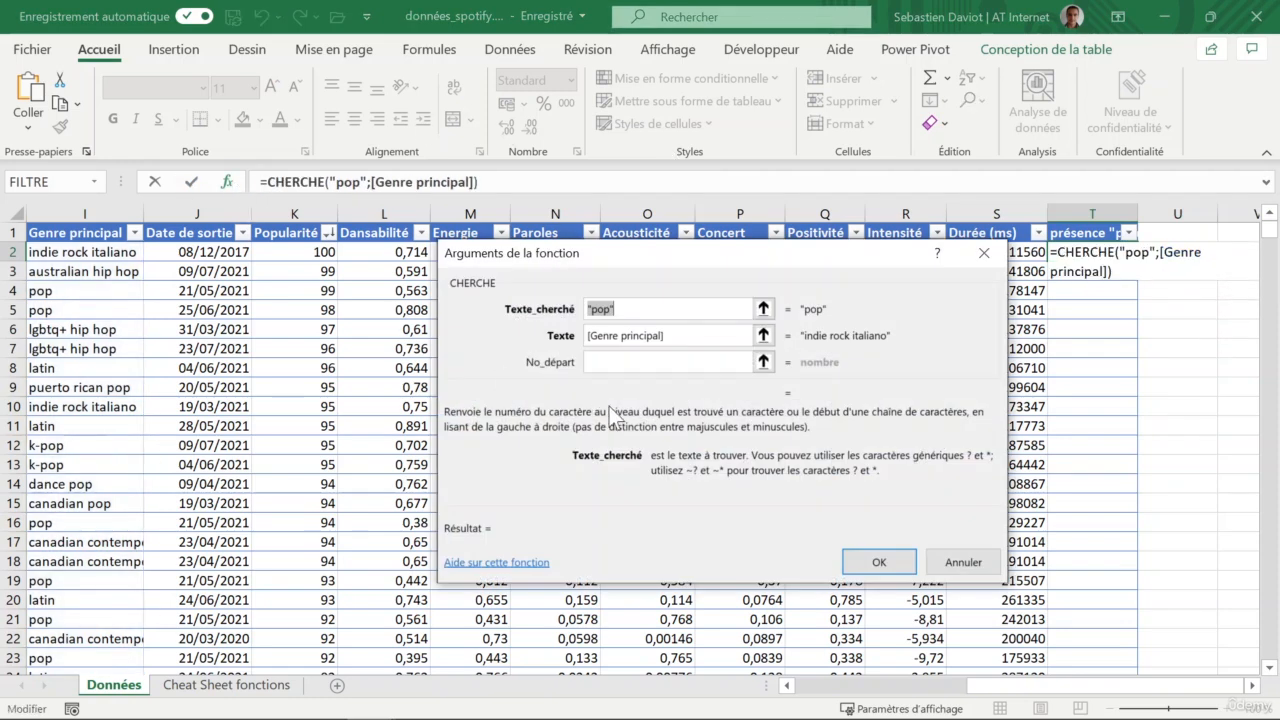
pyautogui.click(690, 362)
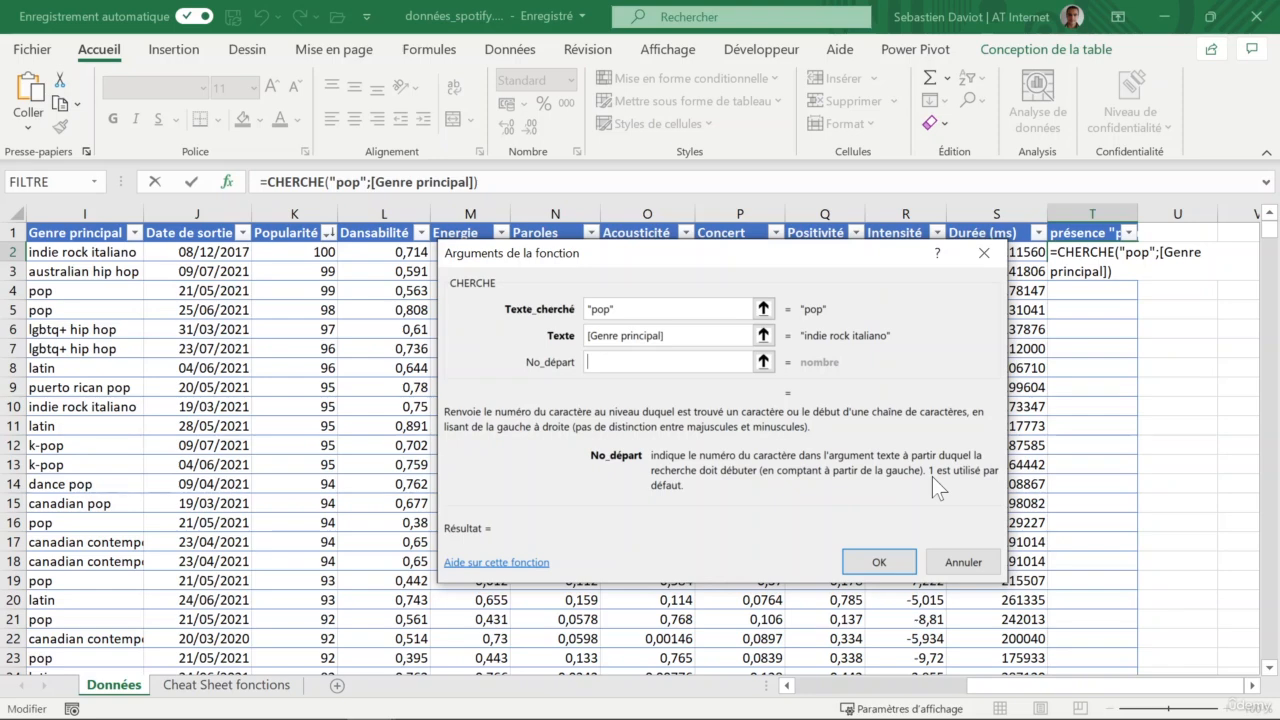
pyautogui.click(980, 260)
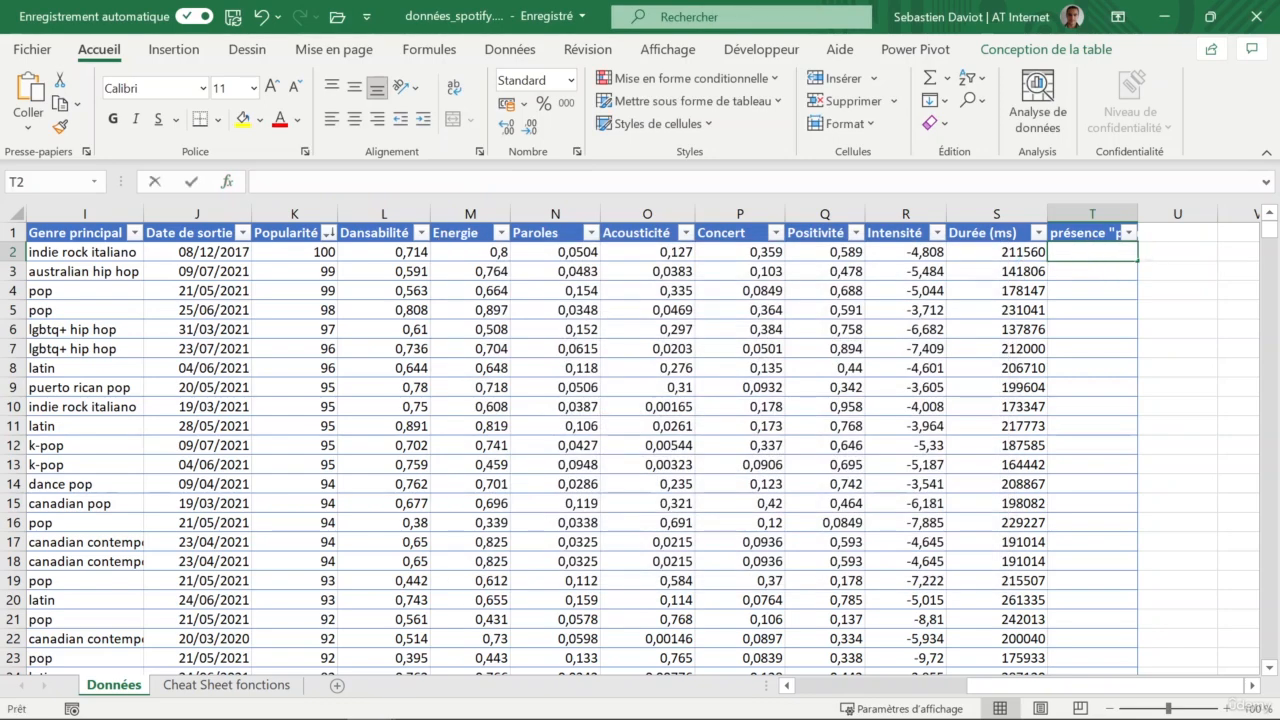
# Start a CHERCHE formula in T2 with "pop" as the text to find.
pyautogui.write('=checher')
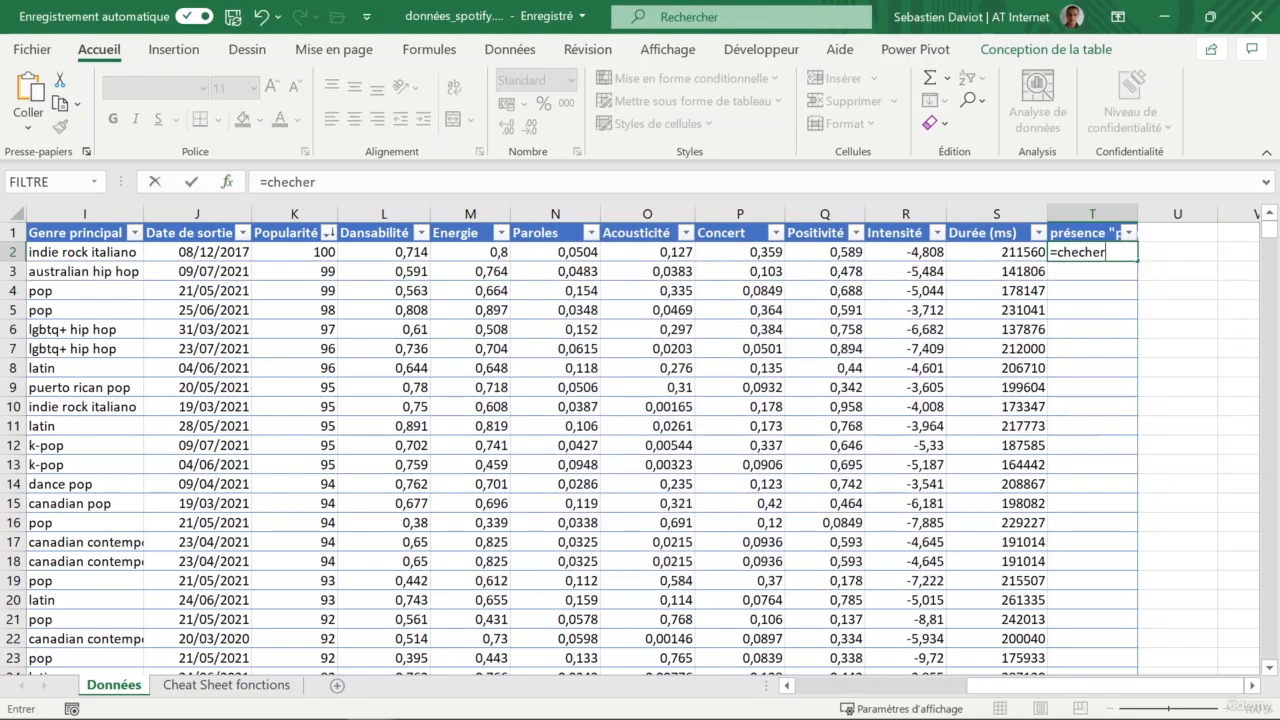
pyautogui.press('BackSpace')
pyautogui.press('BackSpace')
pyautogui.press('BackSpace')
pyautogui.press('BackSpace')
pyautogui.write('rh')
pyautogui.press('BackSpace')
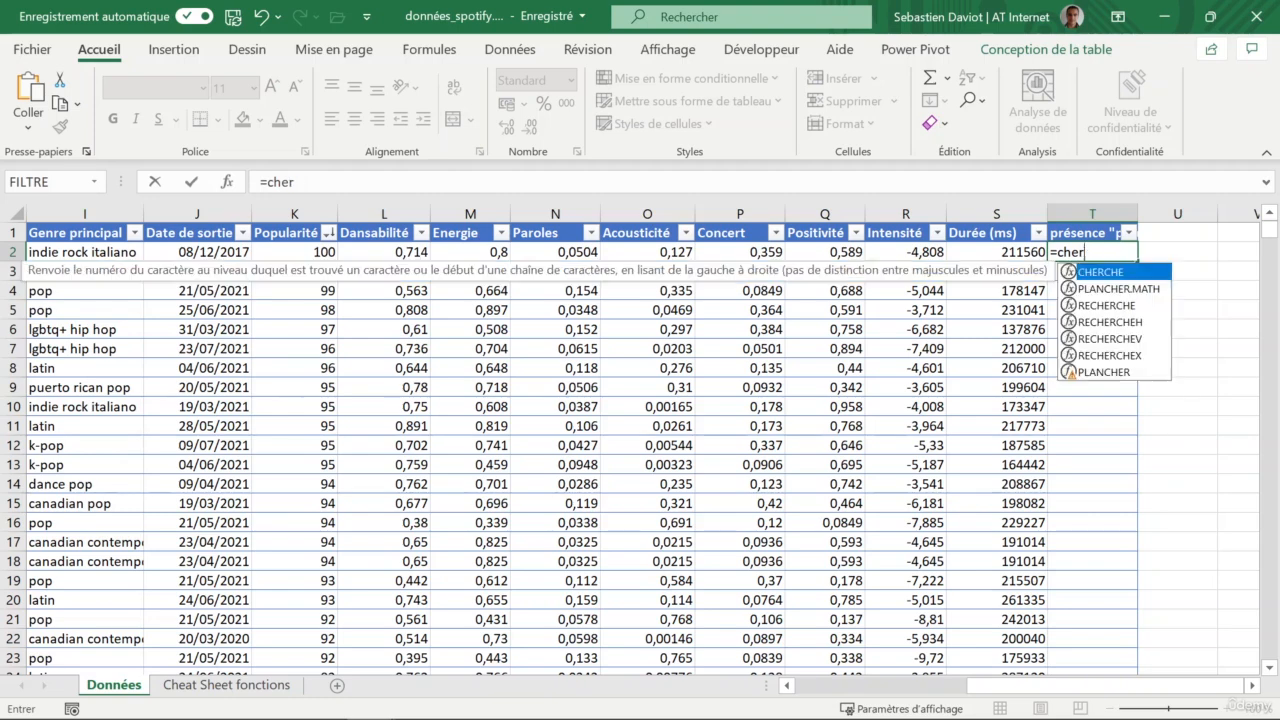
pyautogui.doubleClick(1098, 280)
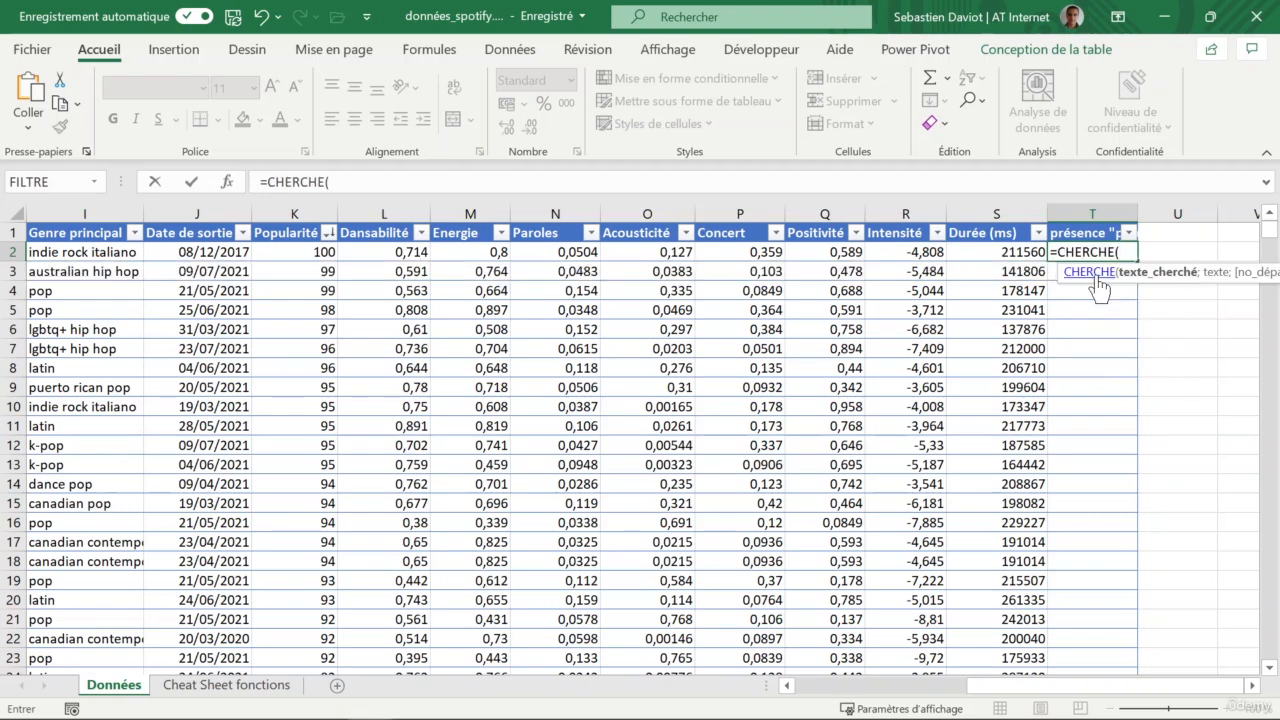
pyautogui.write('"pop";')
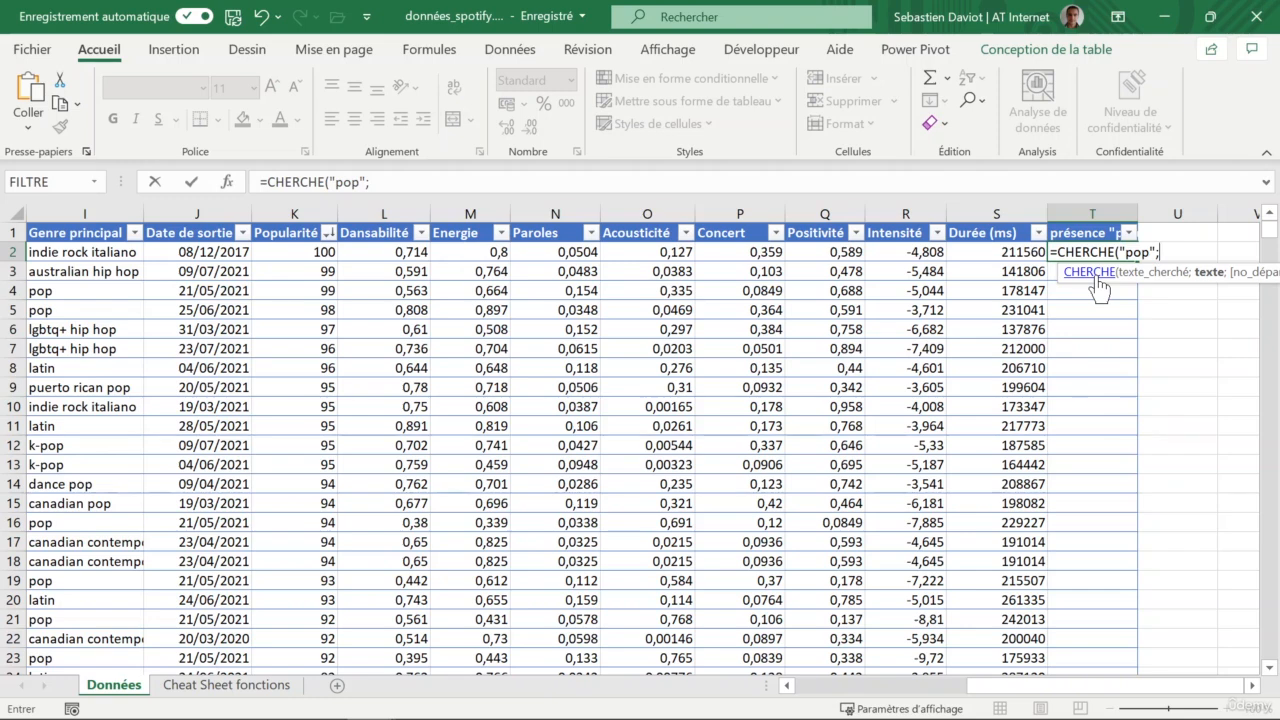
# Complete the formula with the Genre principal column and accept the suggested version =CHERCHE("pop";[@[Genre principal]]).
pyautogui.write('[genr')
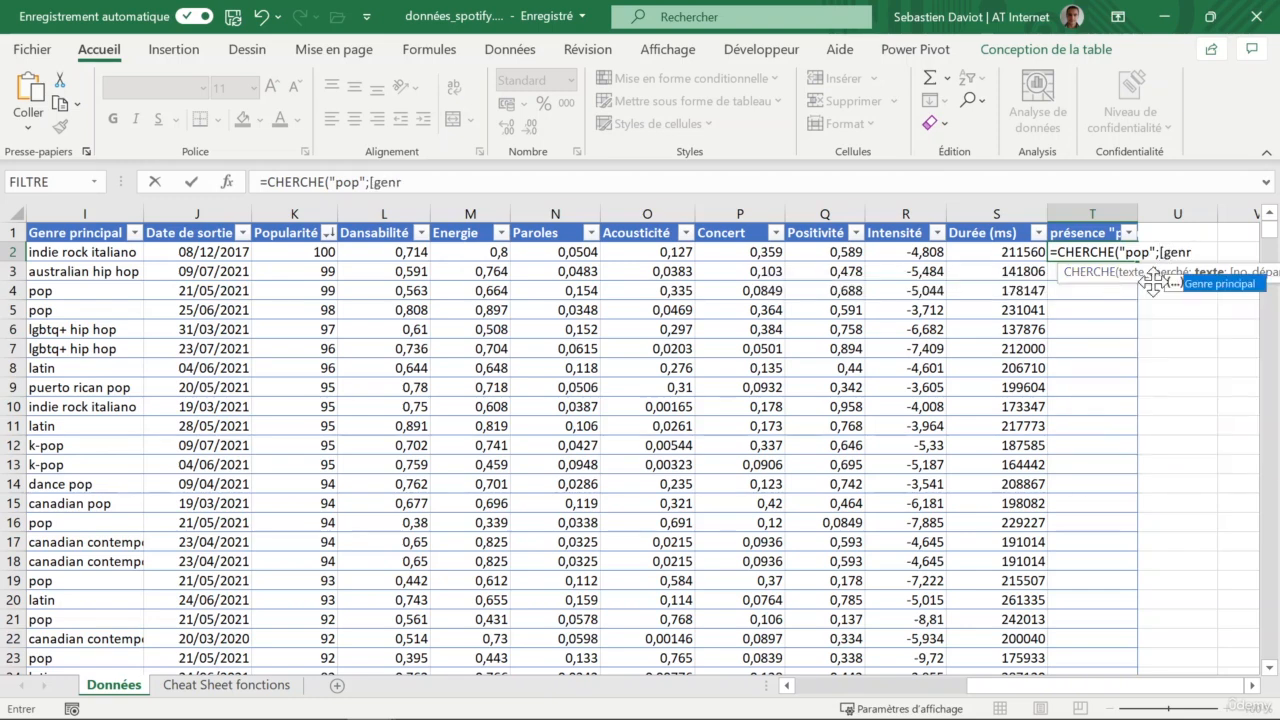
pyautogui.doubleClick(1215, 284)
pyautogui.write('@')
pyautogui.press('BackSpace')
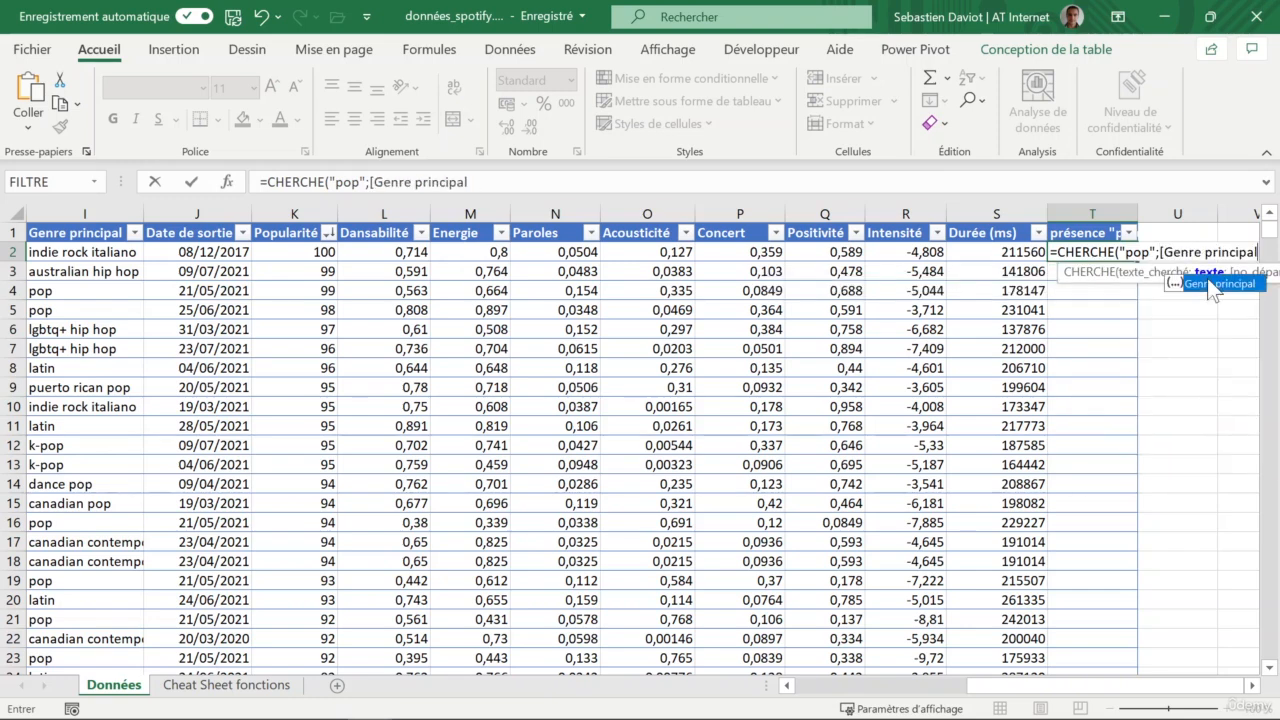
pyautogui.write('])')
pyautogui.press('Return')
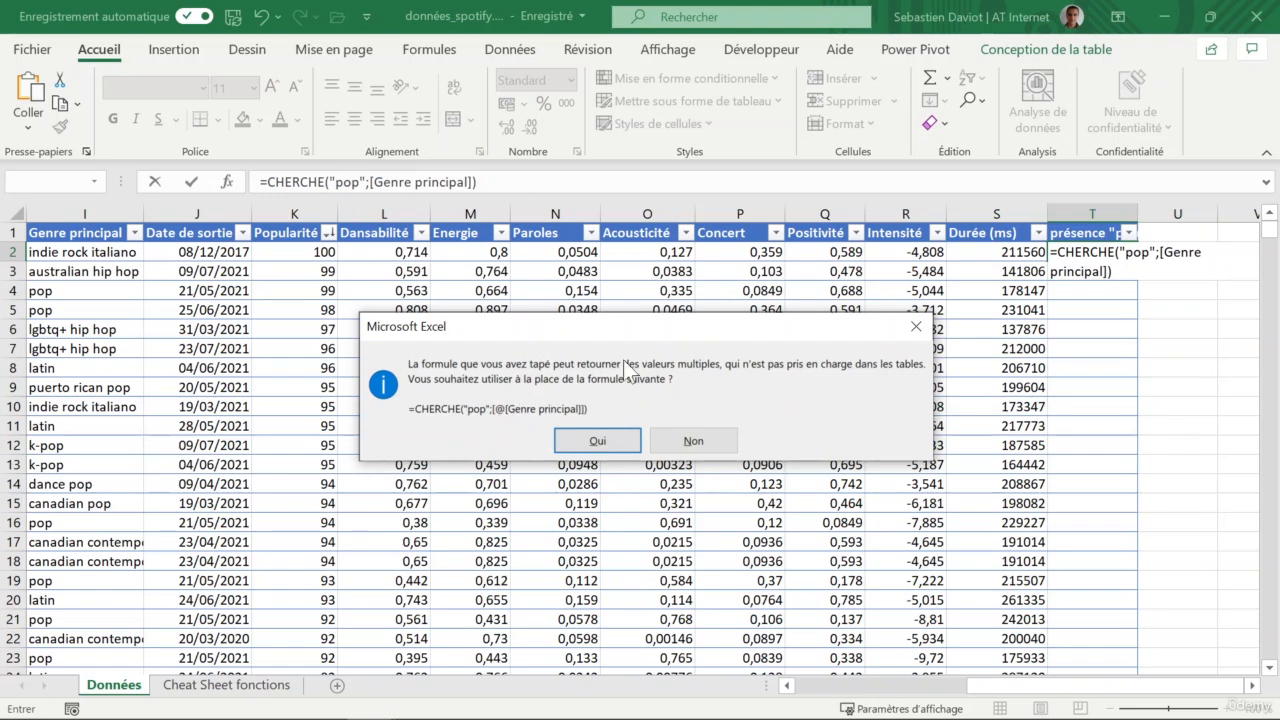
pyautogui.click(600, 443)
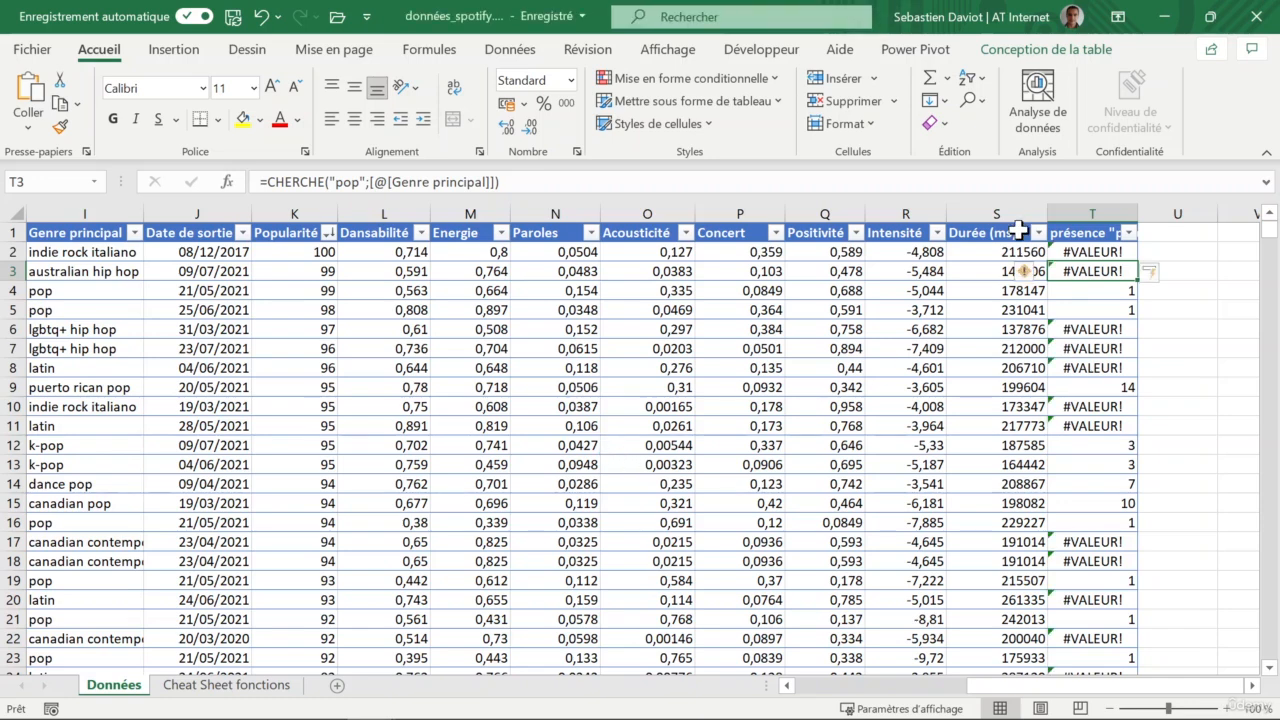
# Check row 4's présence "pop" result against the song's Genre principal in the same row.
pyautogui.press('Down')
pyautogui.press('Down')
pyautogui.press('Up')
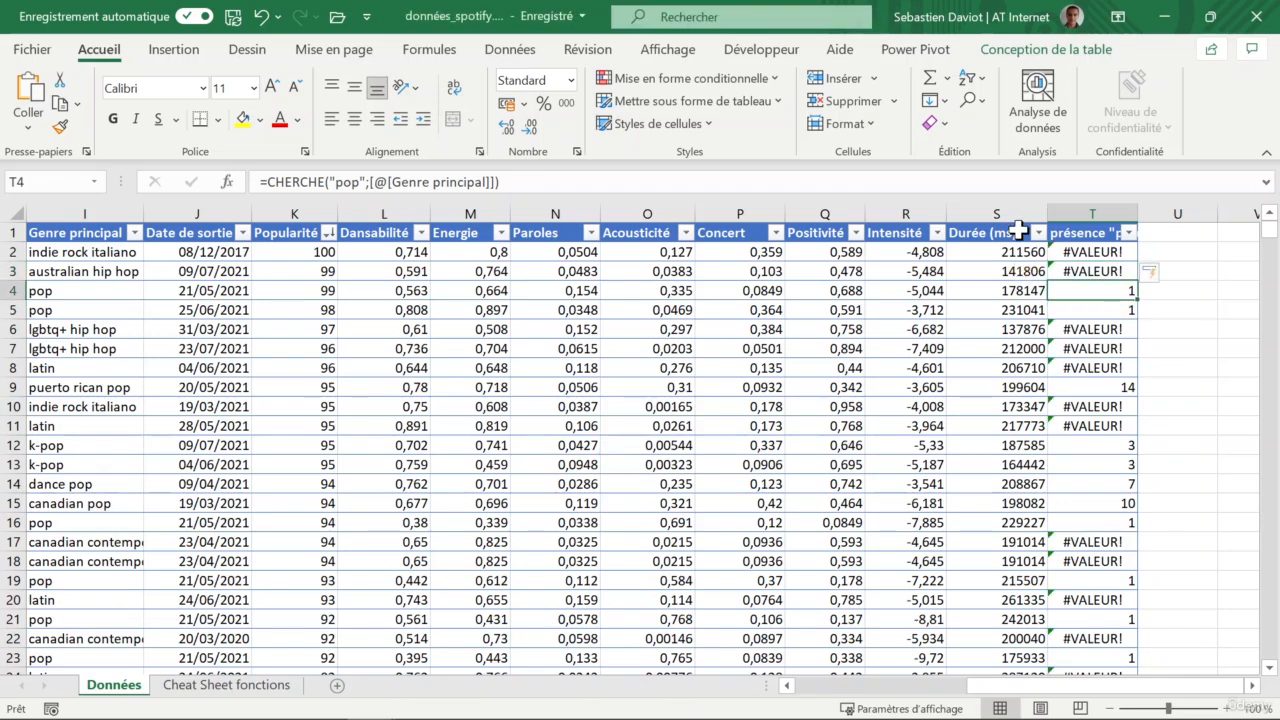
pyautogui.press('Left')
pyautogui.press('Left')
pyautogui.press('Left')
pyautogui.press('Left')
pyautogui.press('Left')
pyautogui.press('Left')
pyautogui.press('Left')
pyautogui.press('Left')
pyautogui.press('Left')
pyautogui.press('Left')
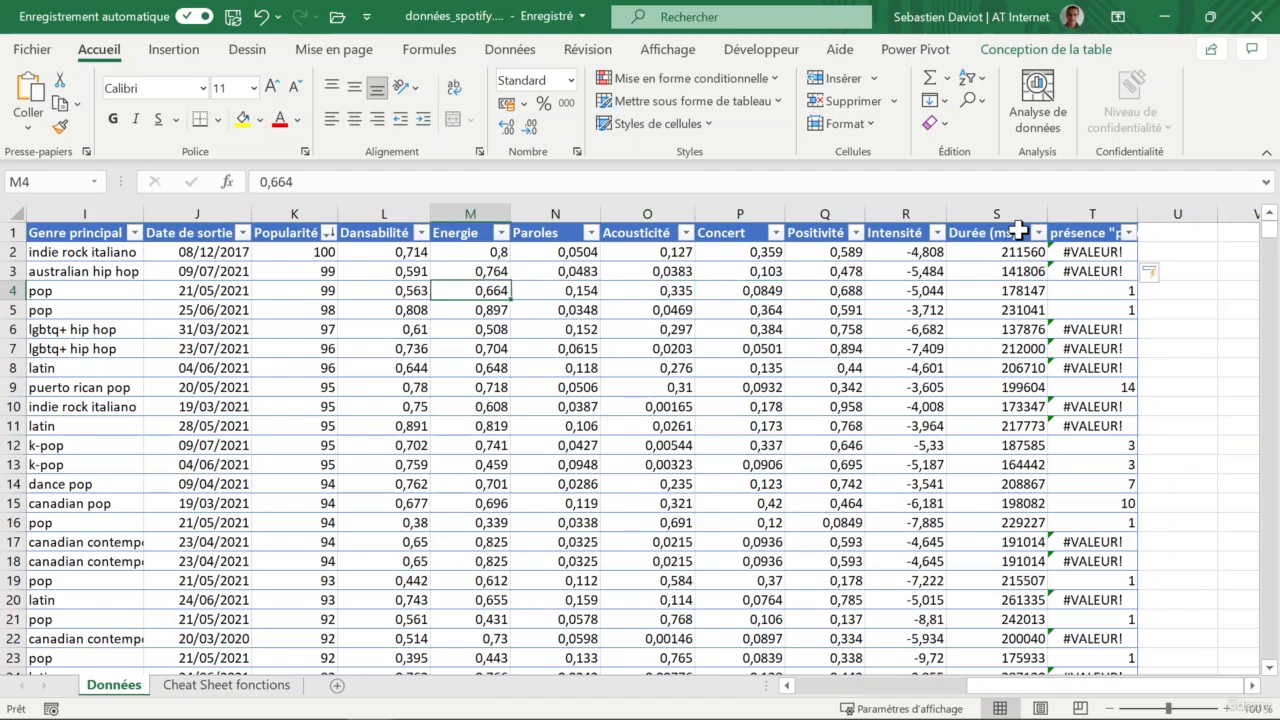
pyautogui.press('Left')
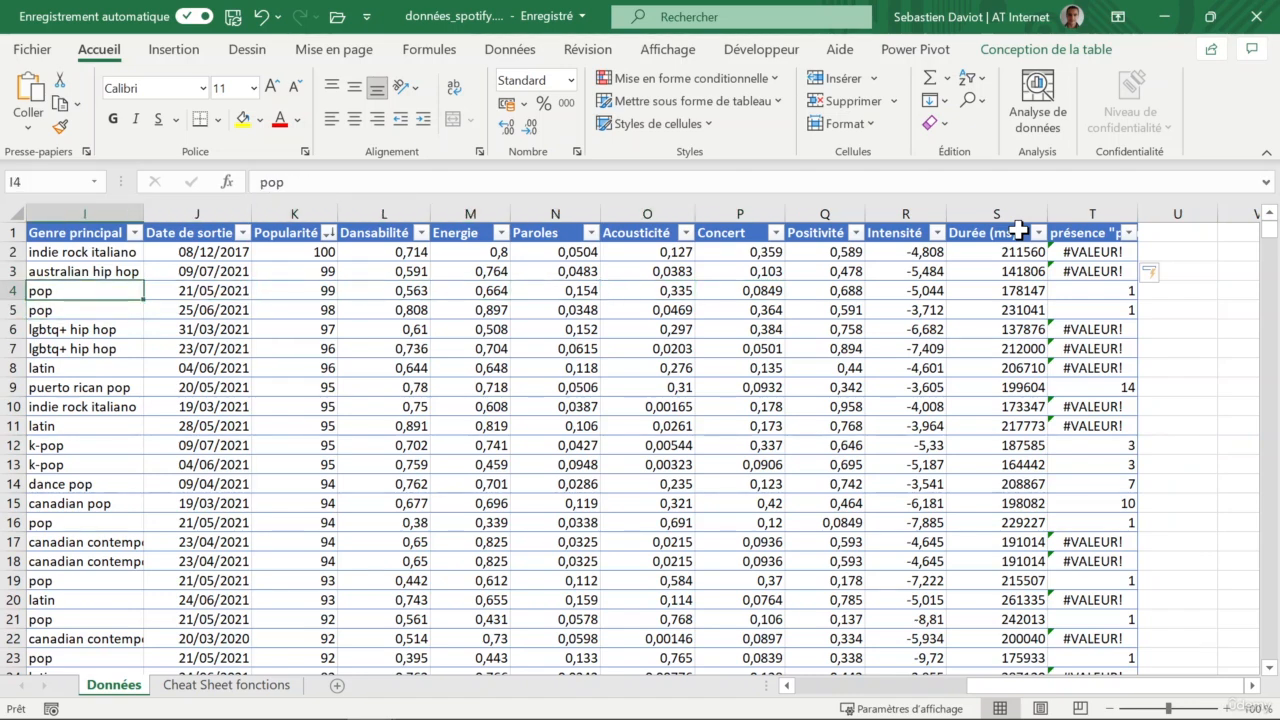
# Compare the "puerto rican pop" genre in I9 with its présence "pop" result in T9.
pyautogui.press('Down')
pyautogui.press('Down')
pyautogui.press('Down')
pyautogui.press('Down')
pyautogui.press('Down')
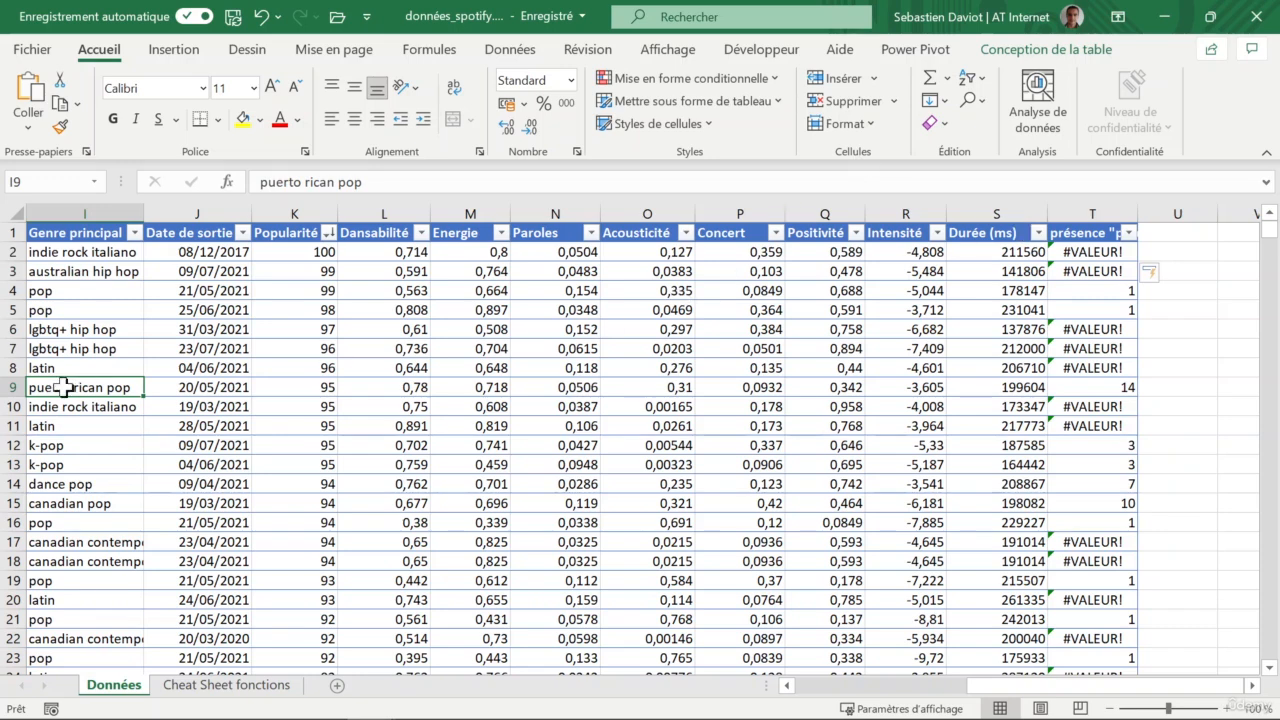
pyautogui.click(1110, 387)
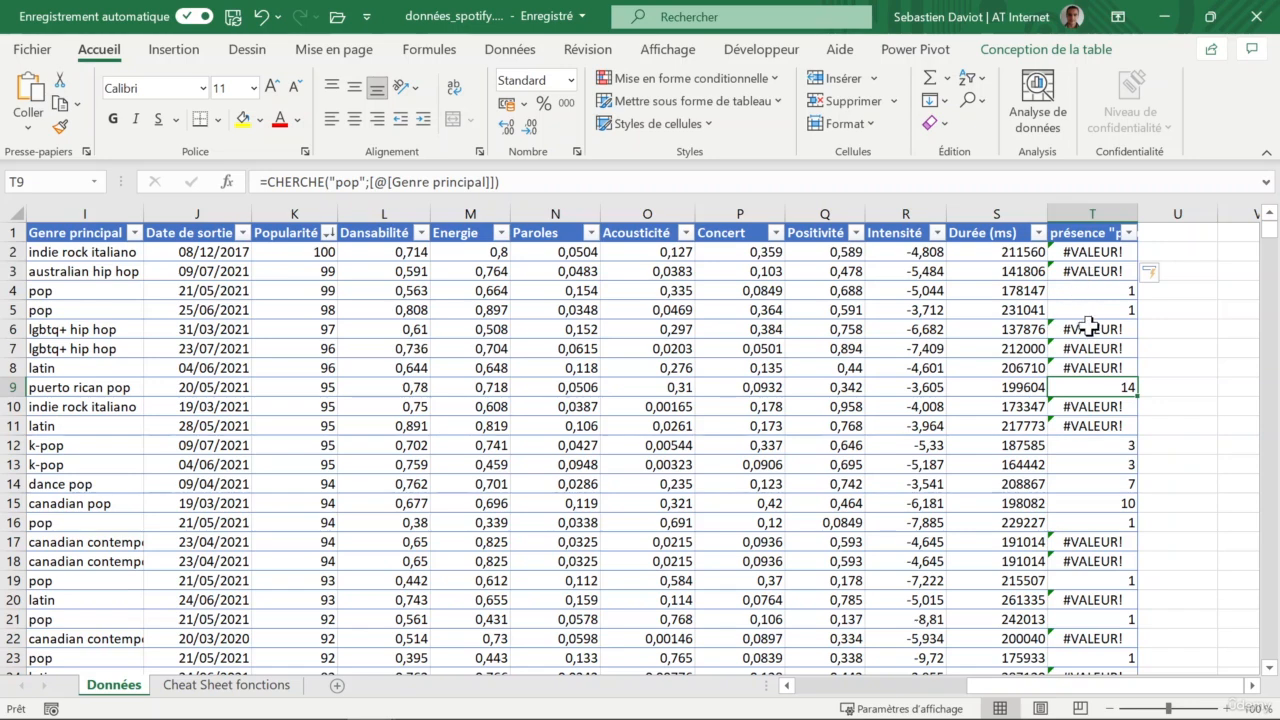
# Inspect the CHERCHE results in the présence "pop" column at T2, T10, T9 and T8.
pyautogui.click(1087, 255)
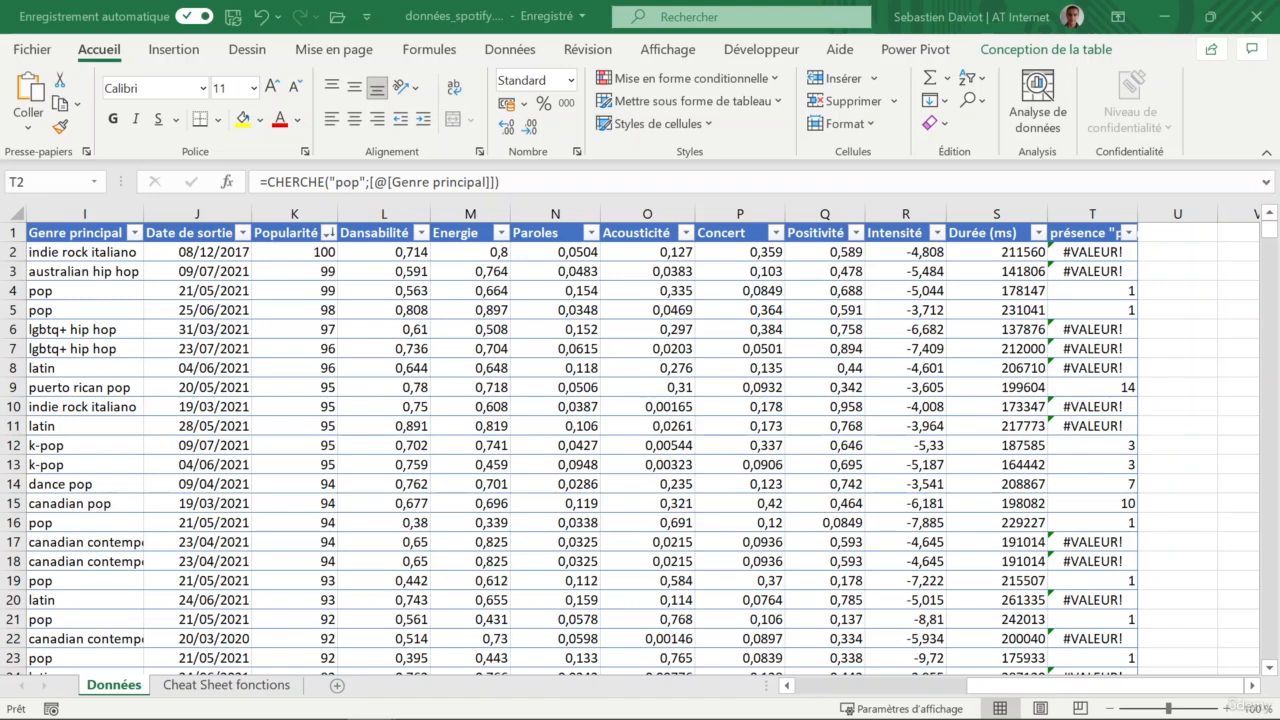
pyautogui.click(1112, 284)
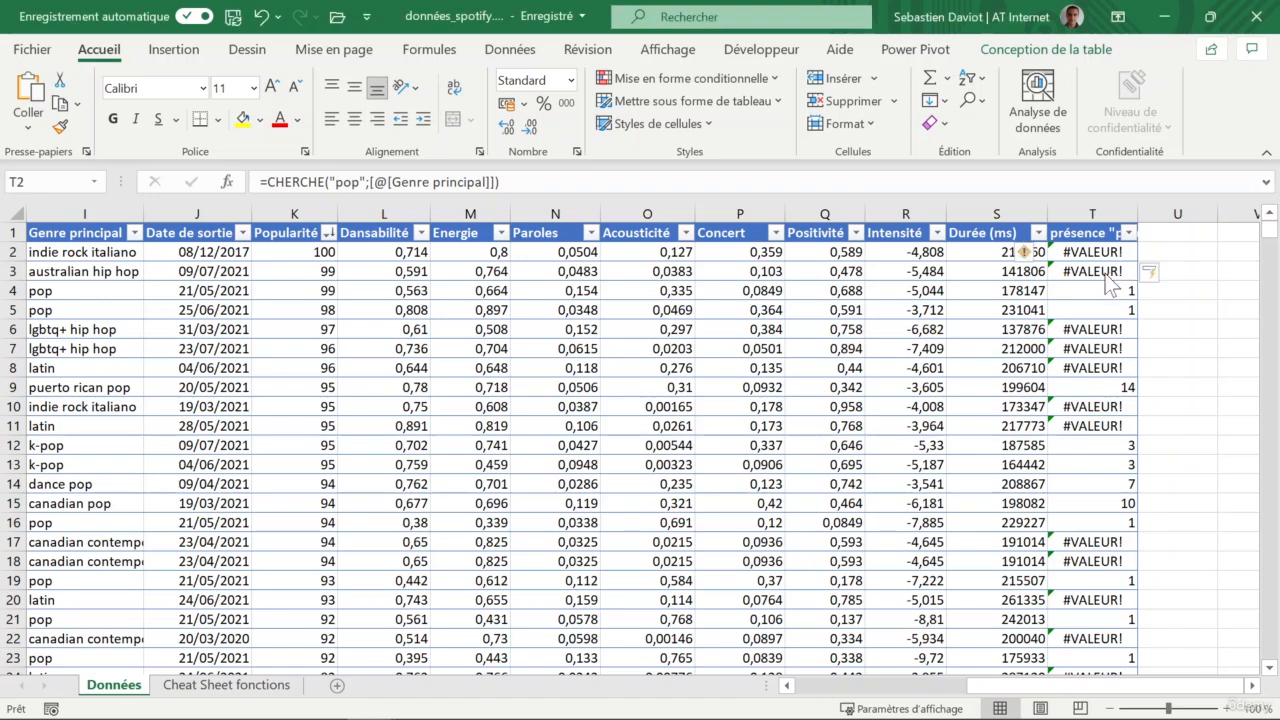
pyautogui.click(1086, 405)
pyautogui.click(1090, 388)
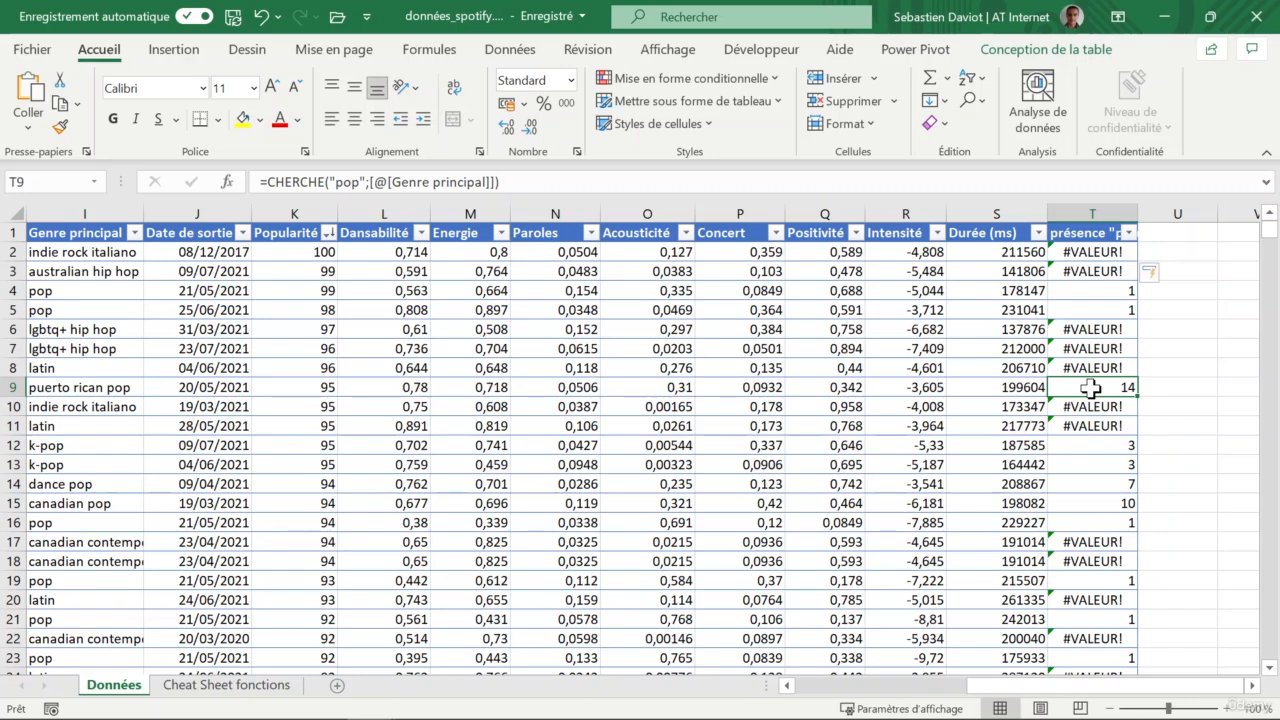
pyautogui.click(1106, 367)
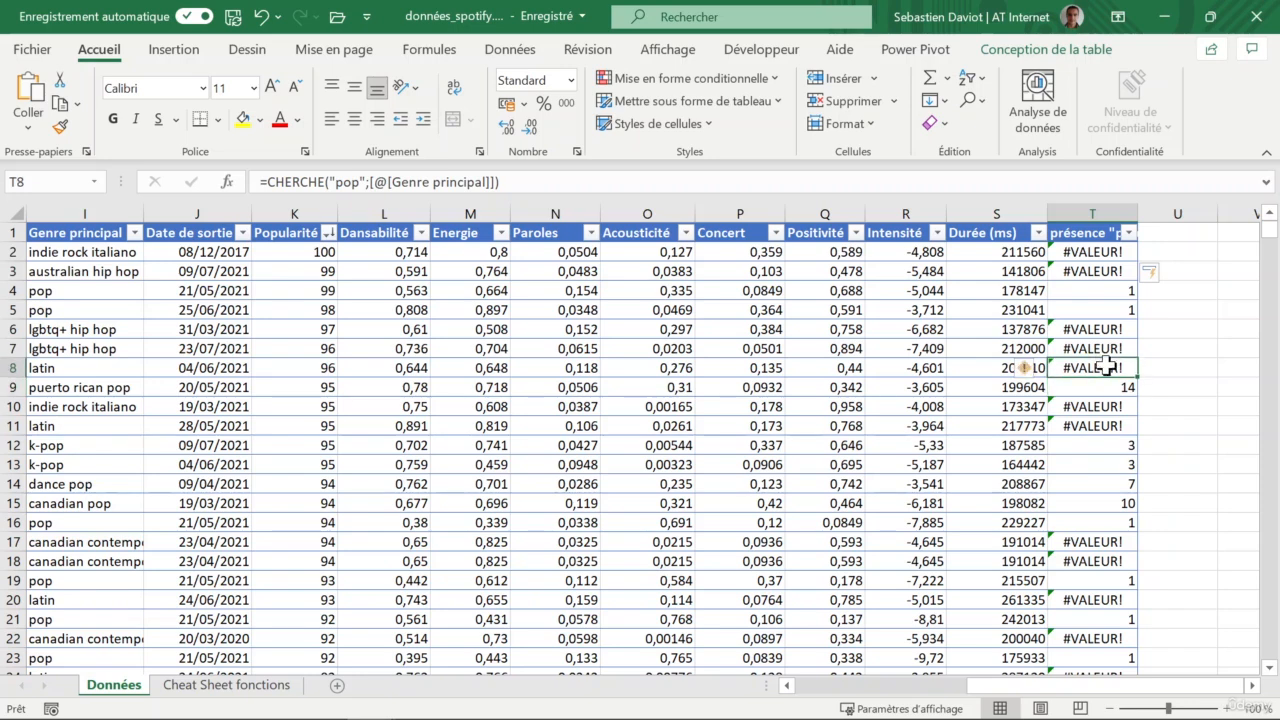
# Add a new table column in U1 with the header "vérification pop".
pyautogui.click(1160, 231)
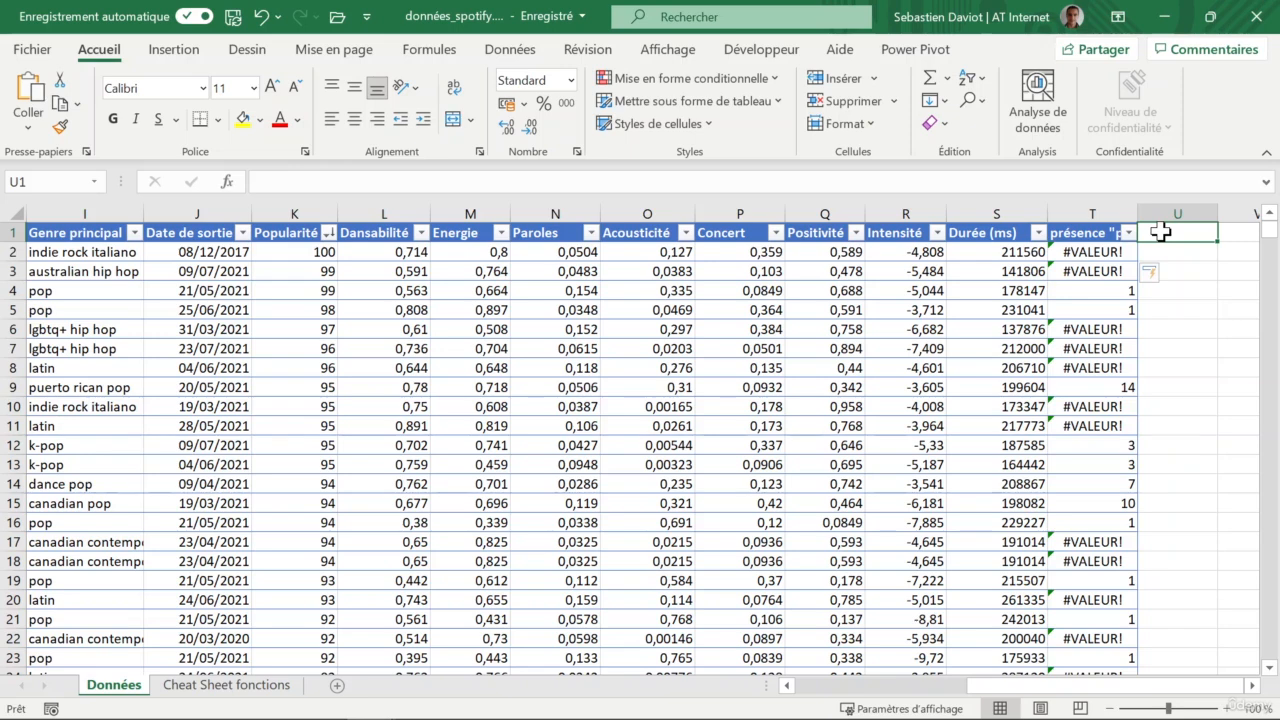
pyautogui.write('véri')
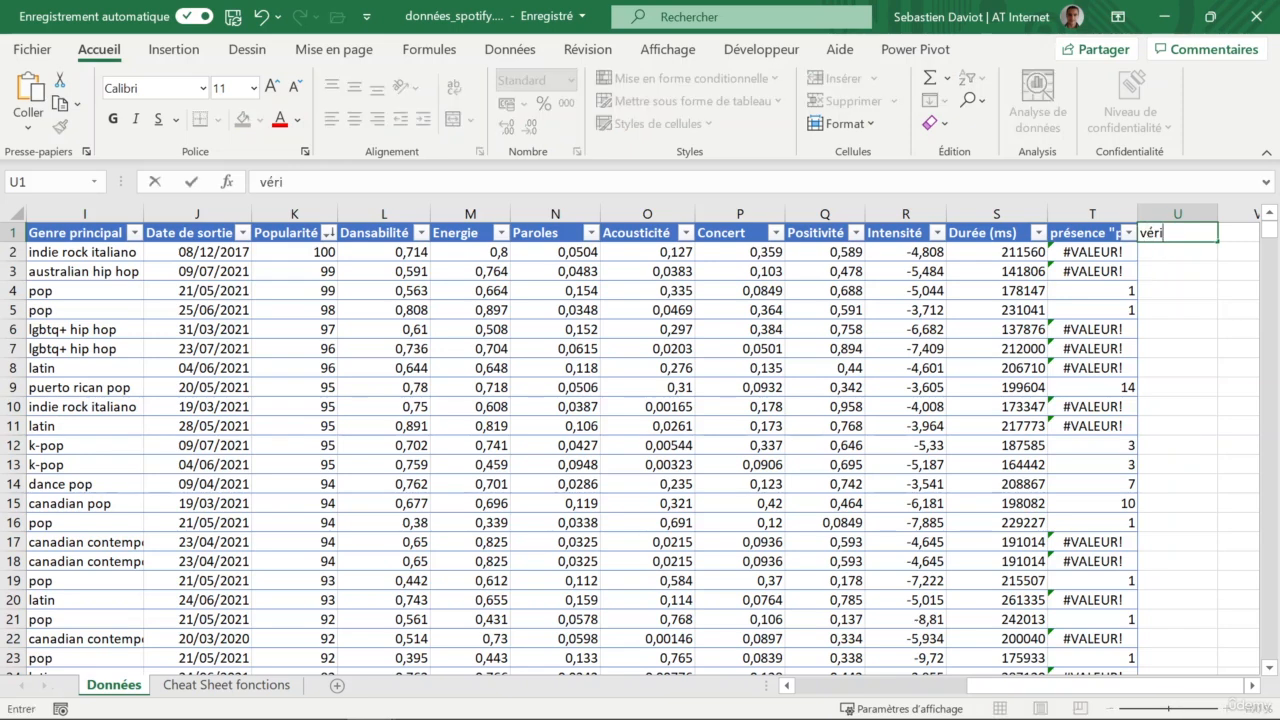
pyautogui.write('fication pop')
pyautogui.press('Return')
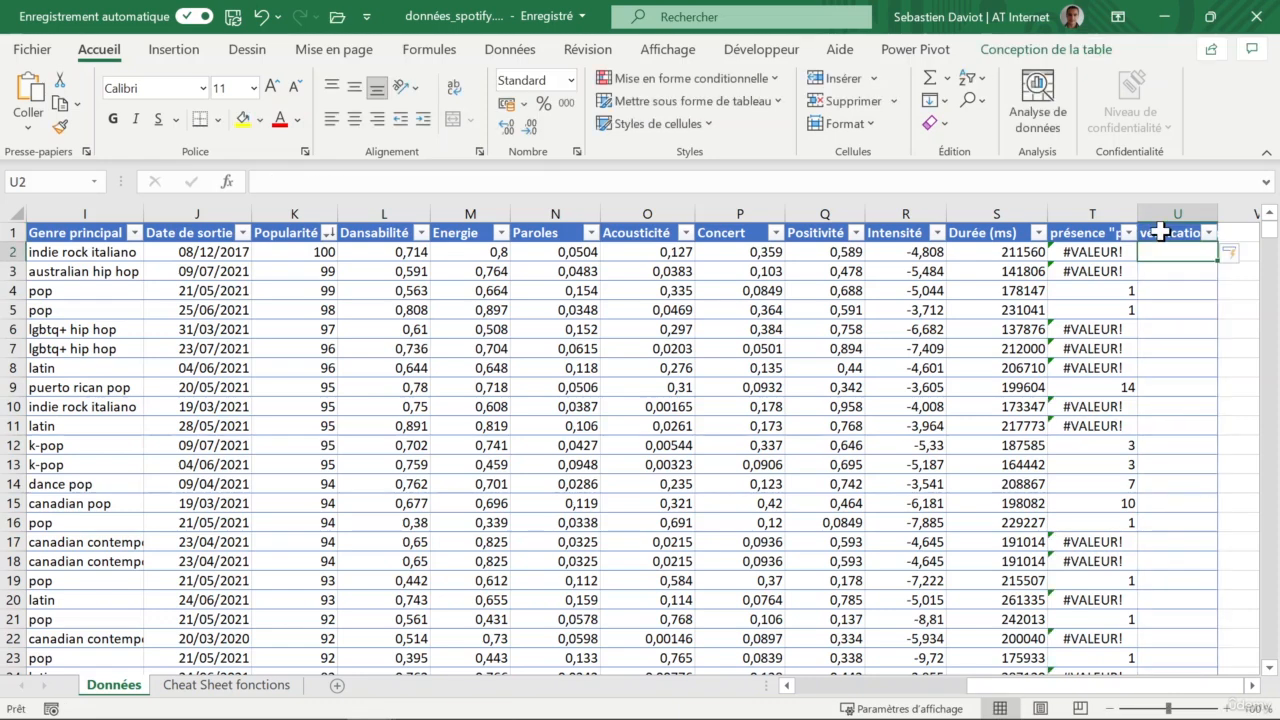
# Fill the vérification pop column with the formula =ESTNUM([@[présence "pop"]]), entered in U2.
pyautogui.write('=')
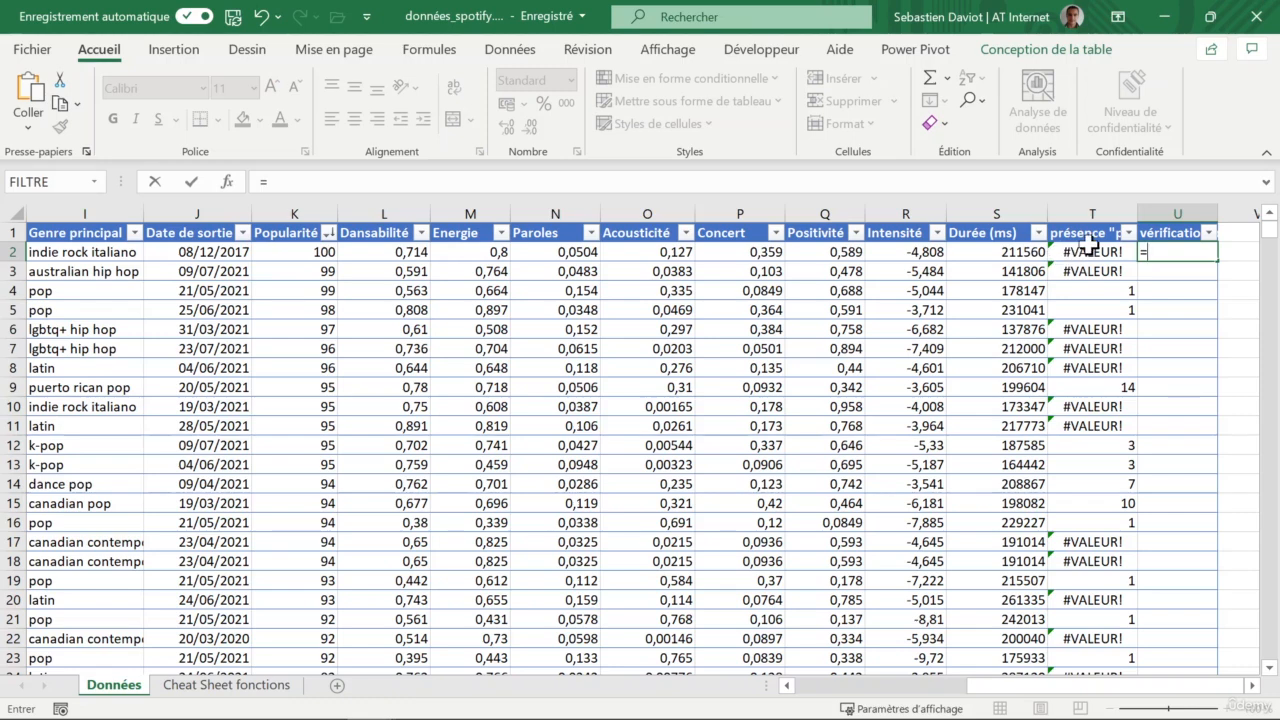
pyautogui.write('estn')
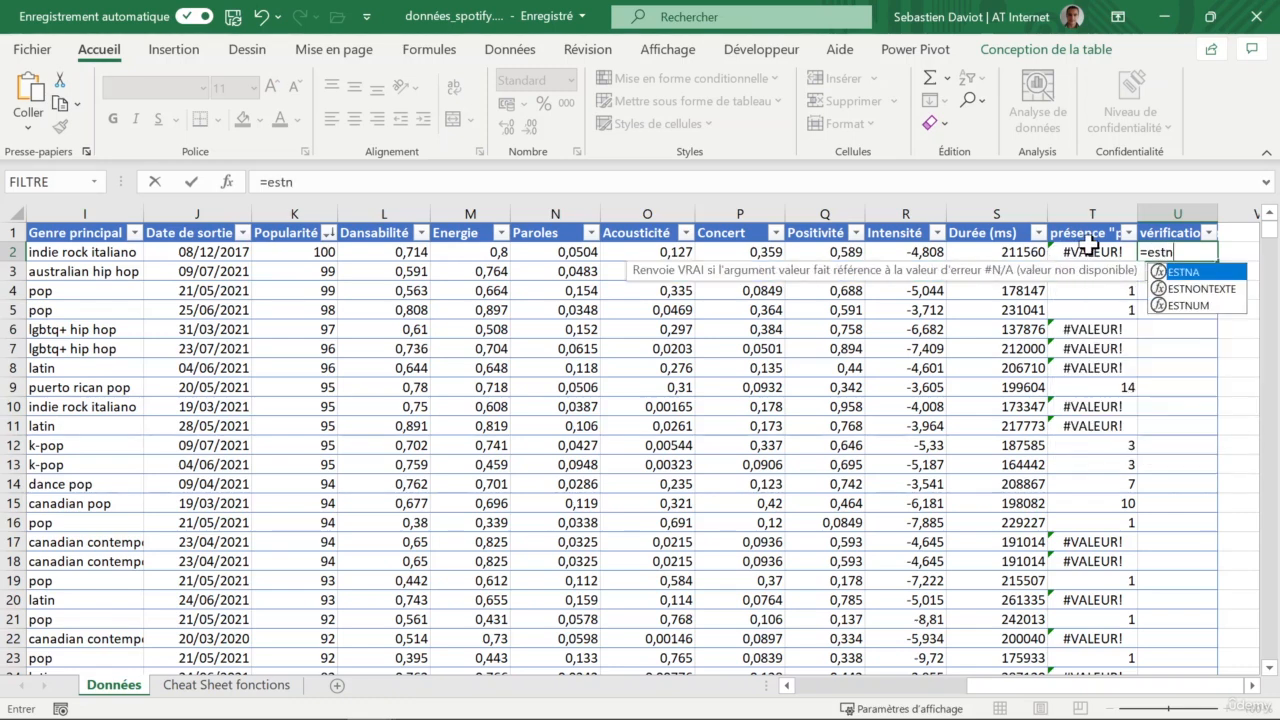
pyautogui.click(1189, 306)
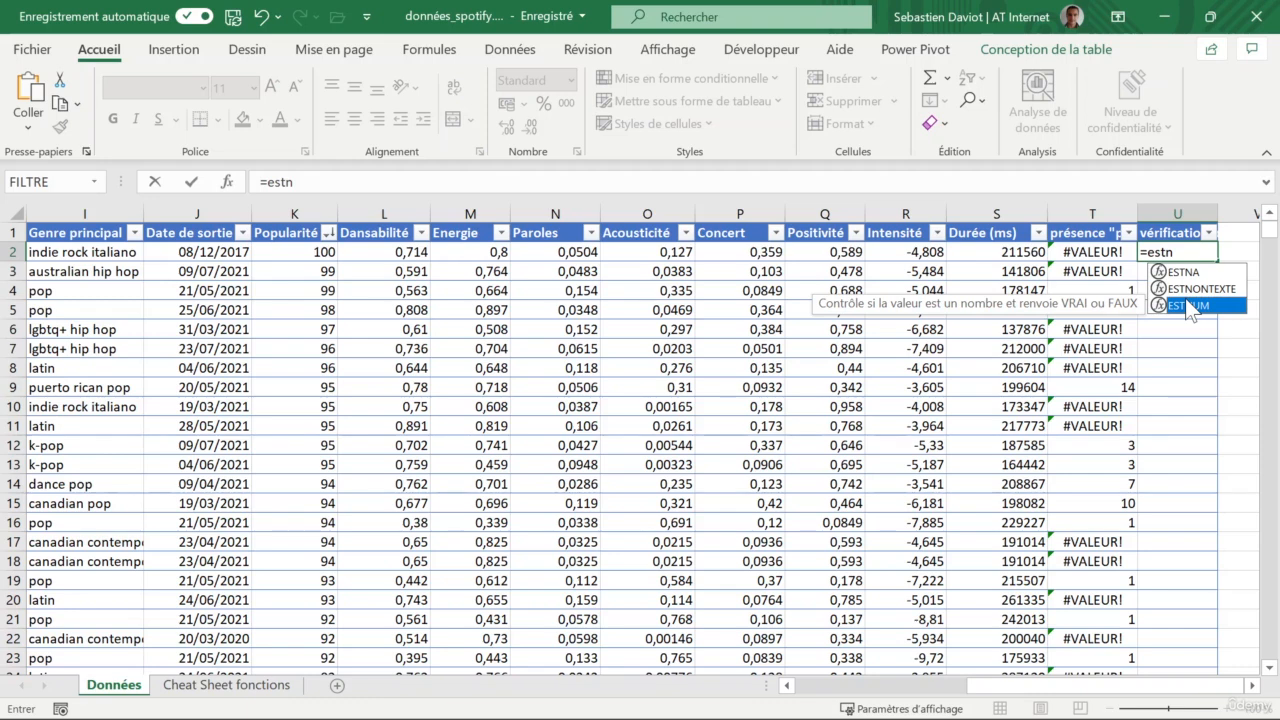
pyautogui.doubleClick(1187, 303)
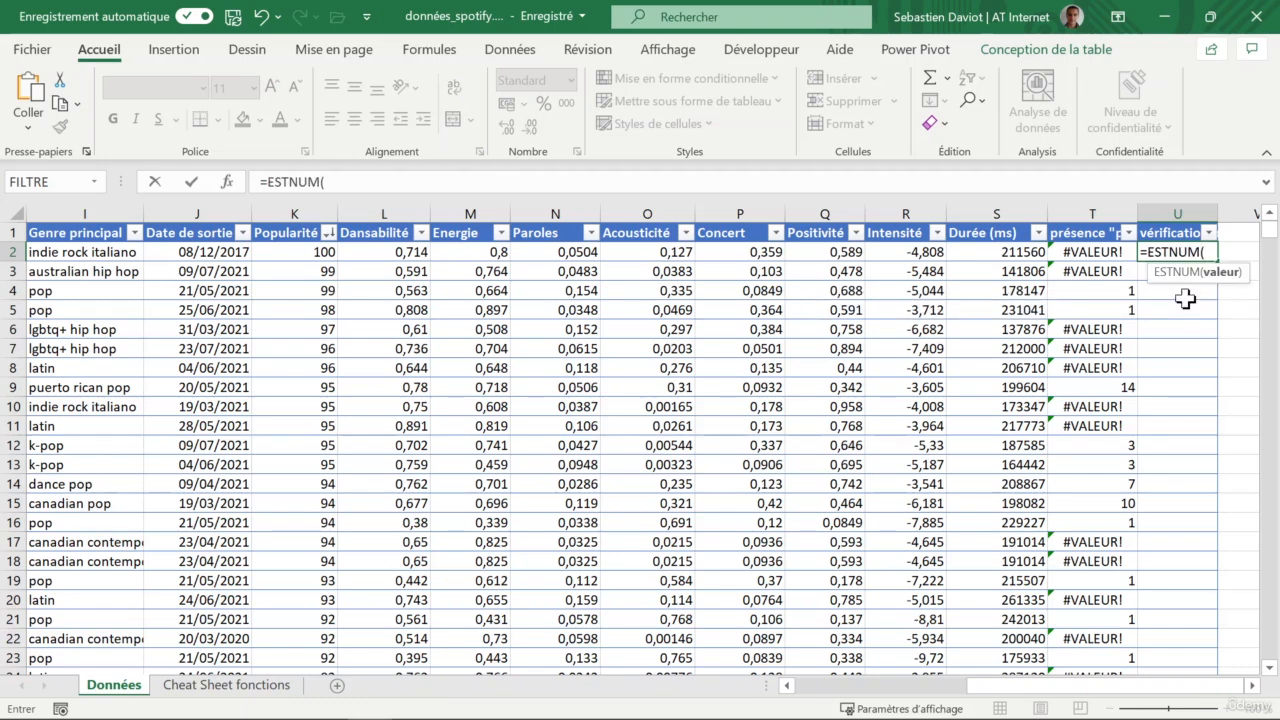
pyautogui.click(1087, 254)
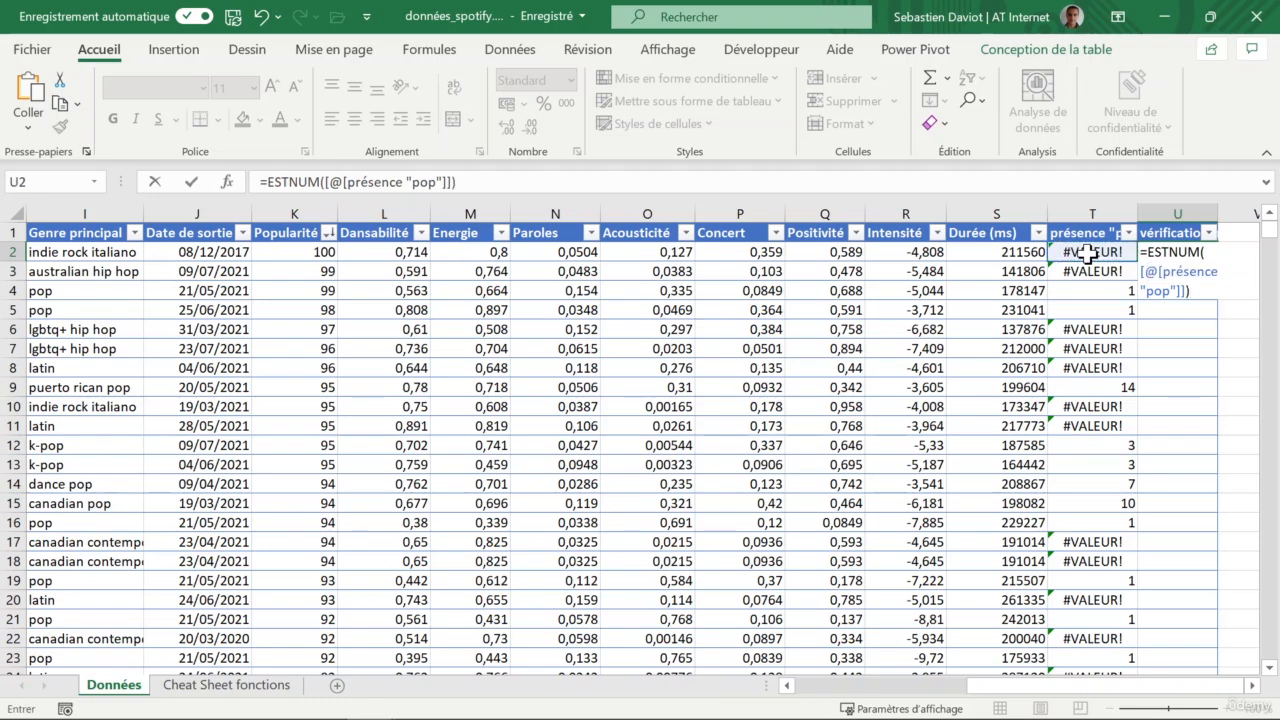
pyautogui.press('Return')
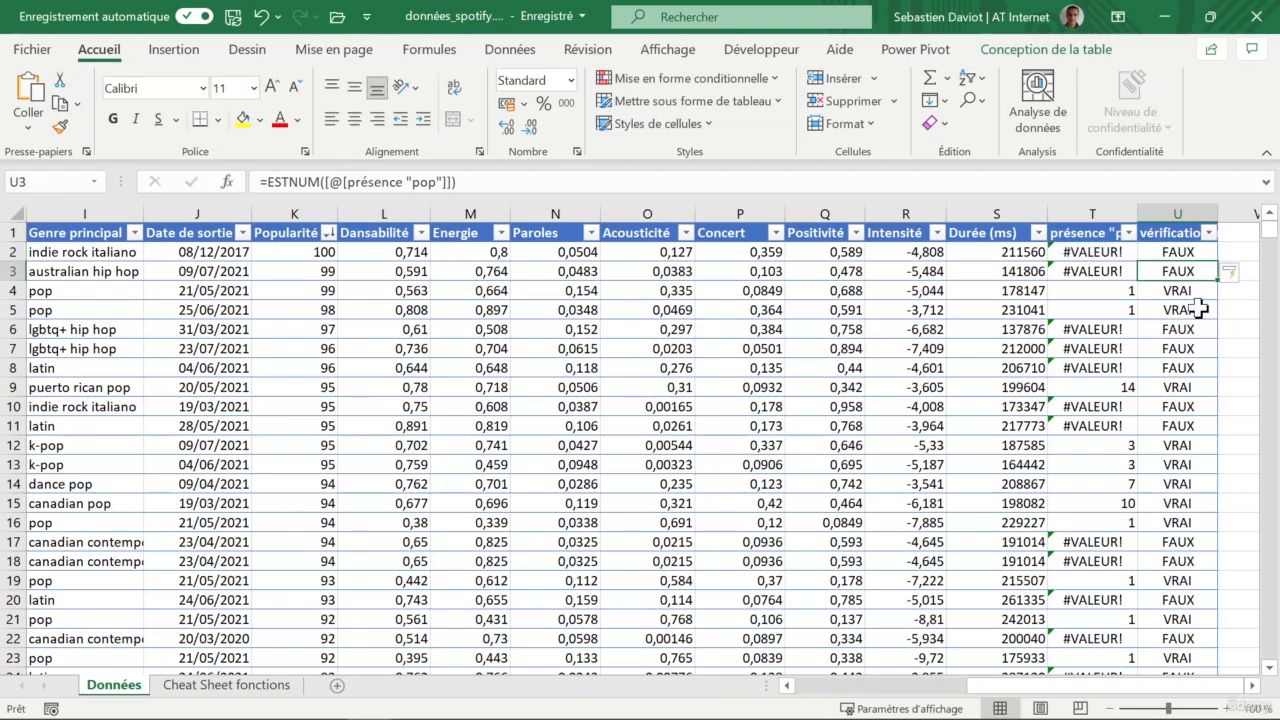
# Review the ESTNUM results in the first rows of the vérification pop column.
pyautogui.click(1172, 252)
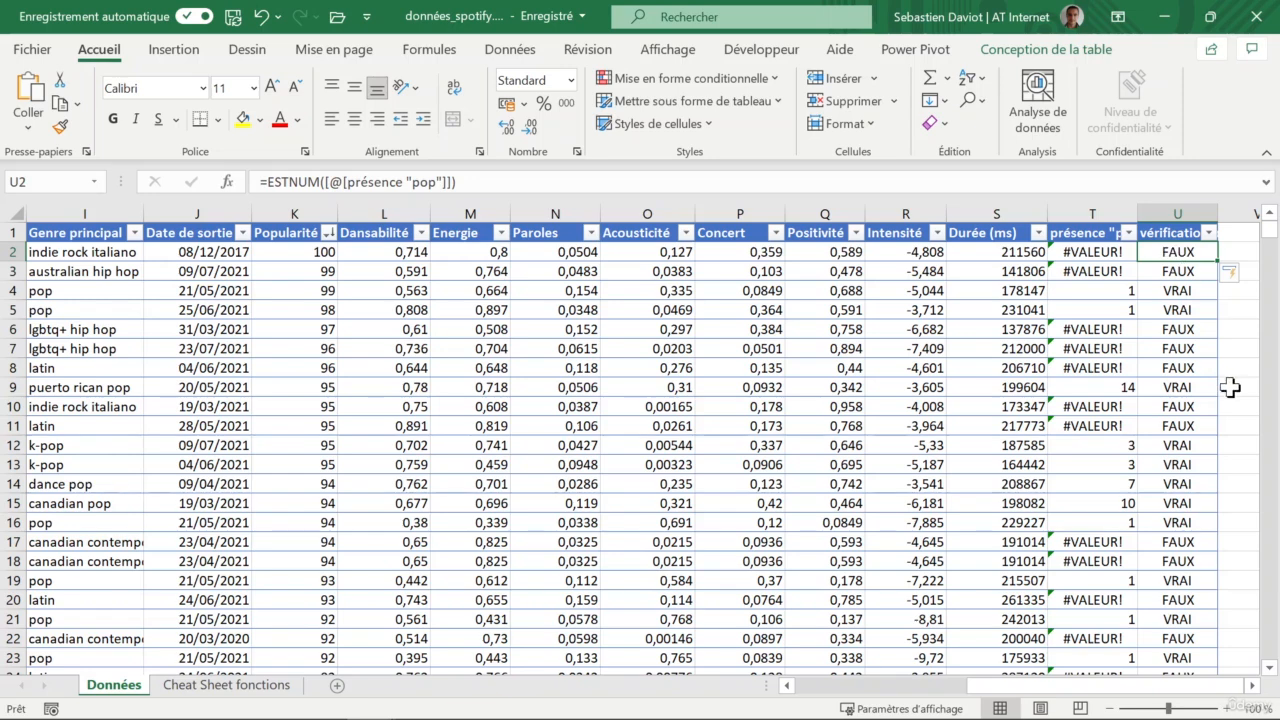
pyautogui.press('Down')
pyautogui.press('Down')
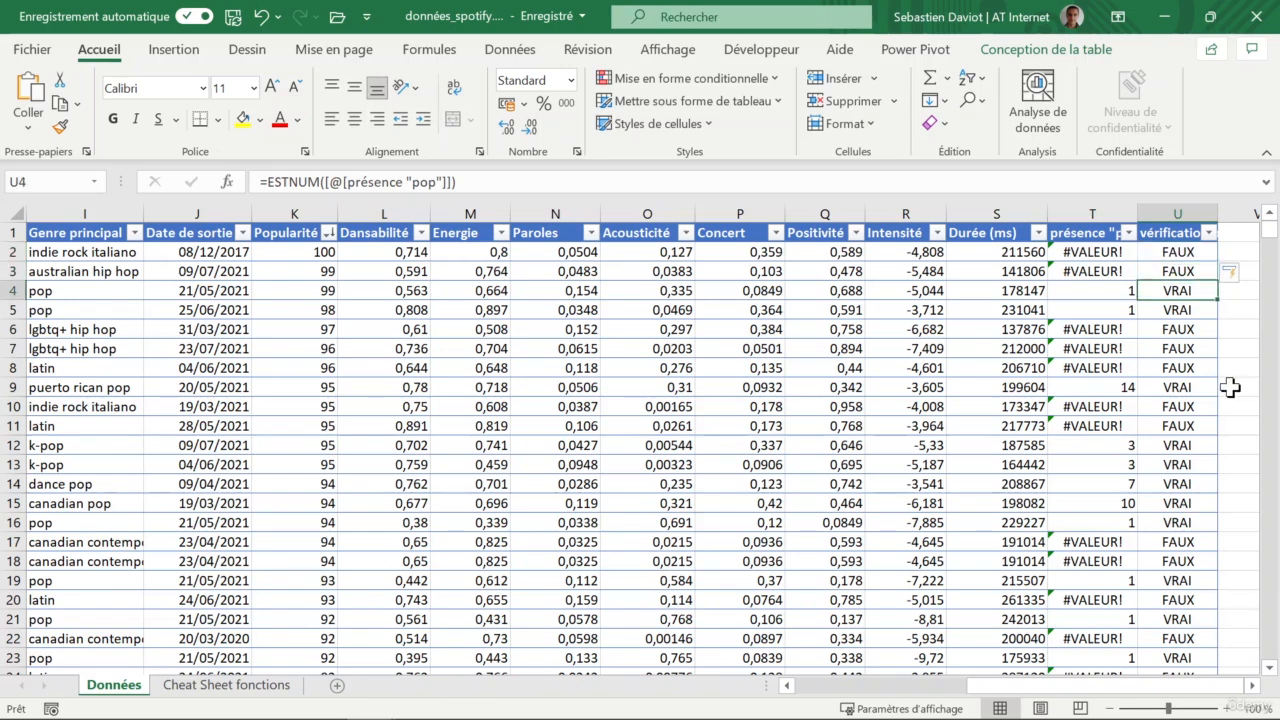
pyautogui.press('Down')
pyautogui.press('Down')
pyautogui.press('Down')
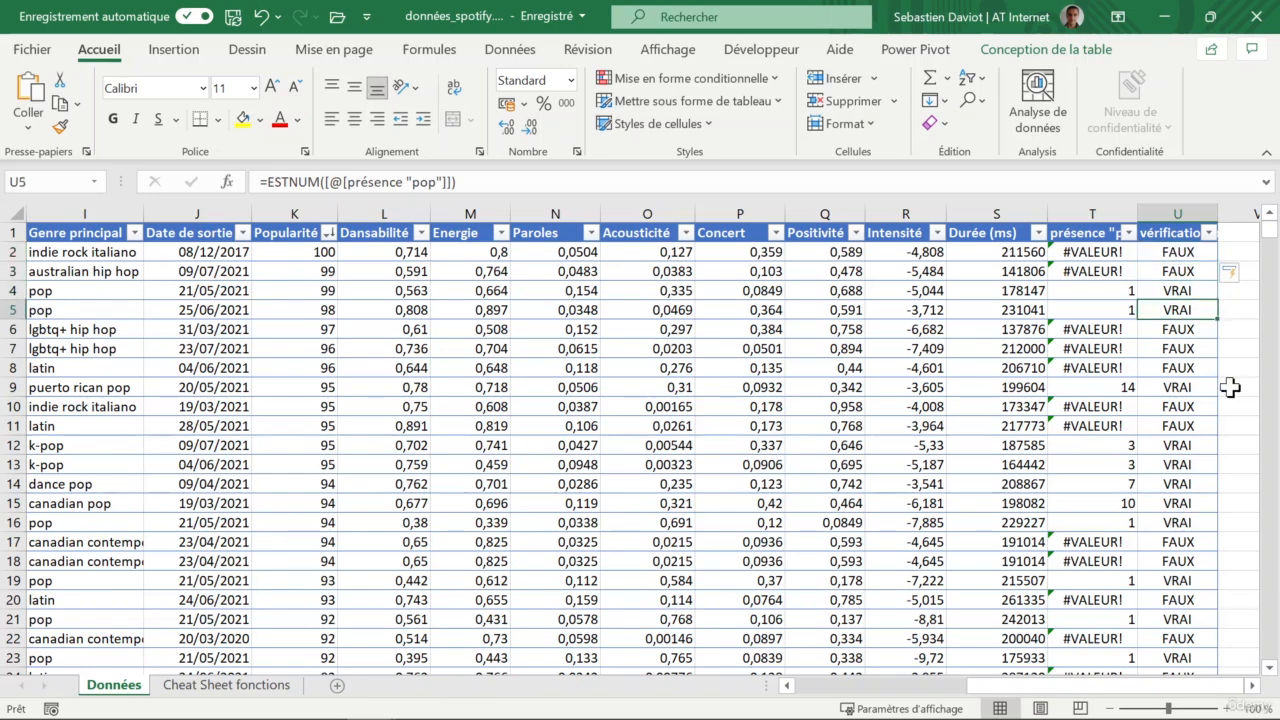
pyautogui.press('Up')
pyautogui.press('Up')
pyautogui.press('Up')
pyautogui.press('Up')
pyautogui.press('Up')
pyautogui.press('Down')
pyautogui.press('Down')
pyautogui.press('Down')
pyautogui.press('Down')
pyautogui.press('Down')
pyautogui.press('Down')
pyautogui.press('Down')
pyautogui.press('Down')
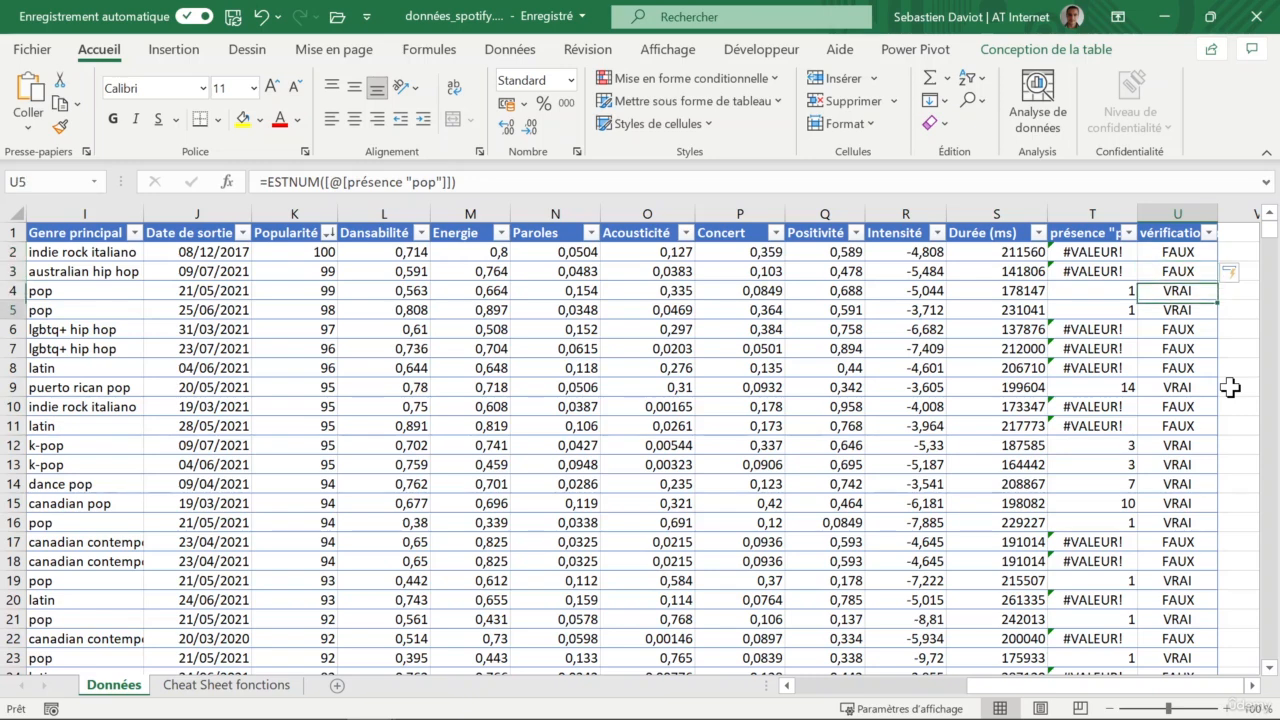
# Filter the vérification pop column to exclude FAUX and keep only the VRAI rows.
pyautogui.click(1209, 233)
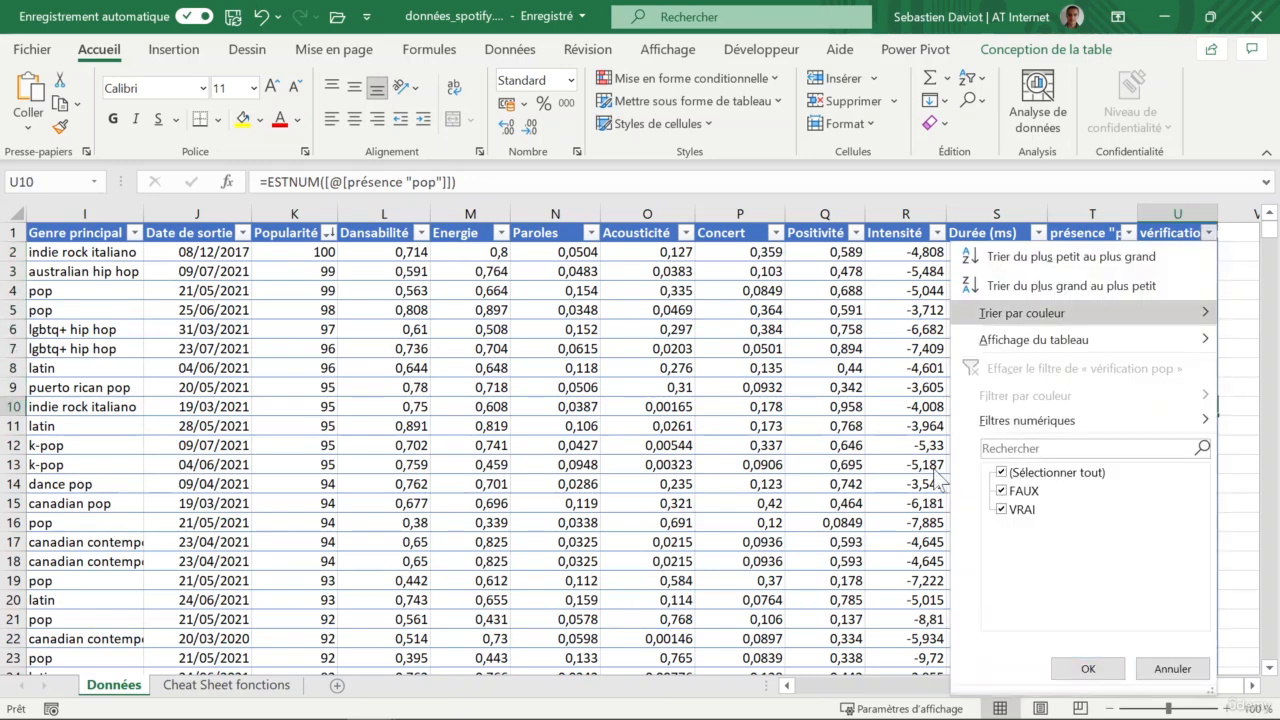
pyautogui.click(1020, 491)
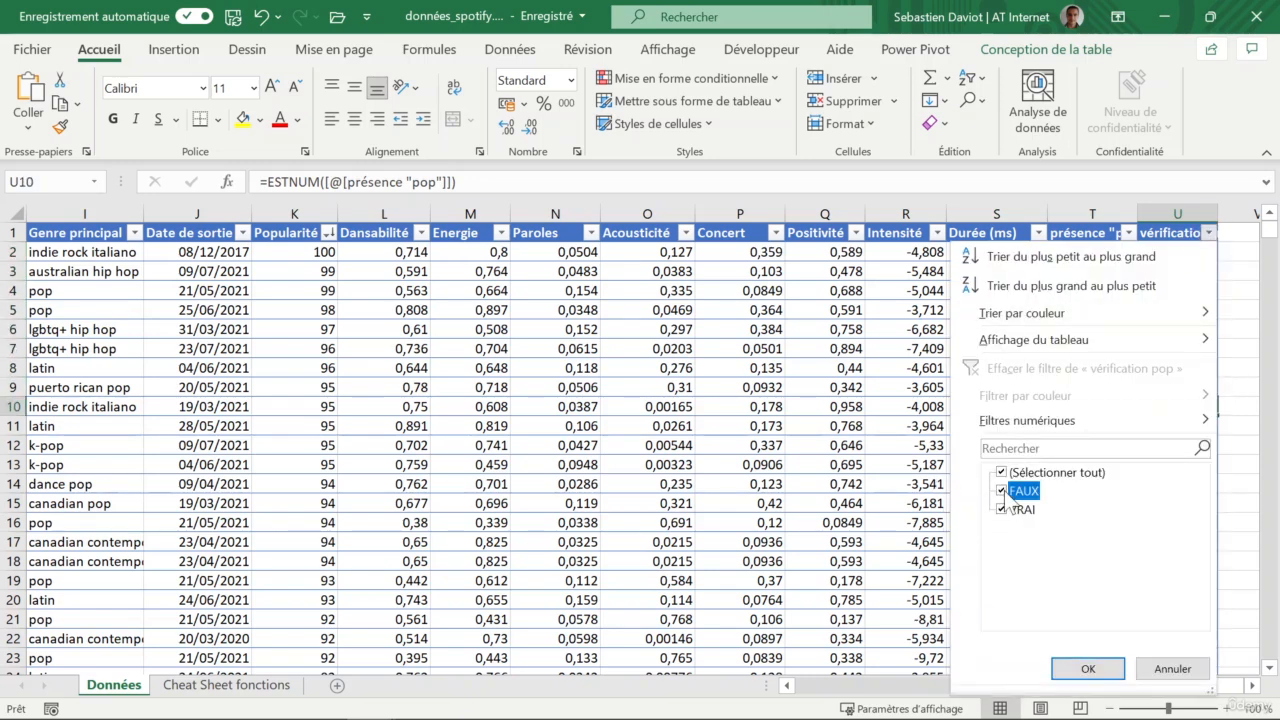
pyautogui.click(1087, 668)
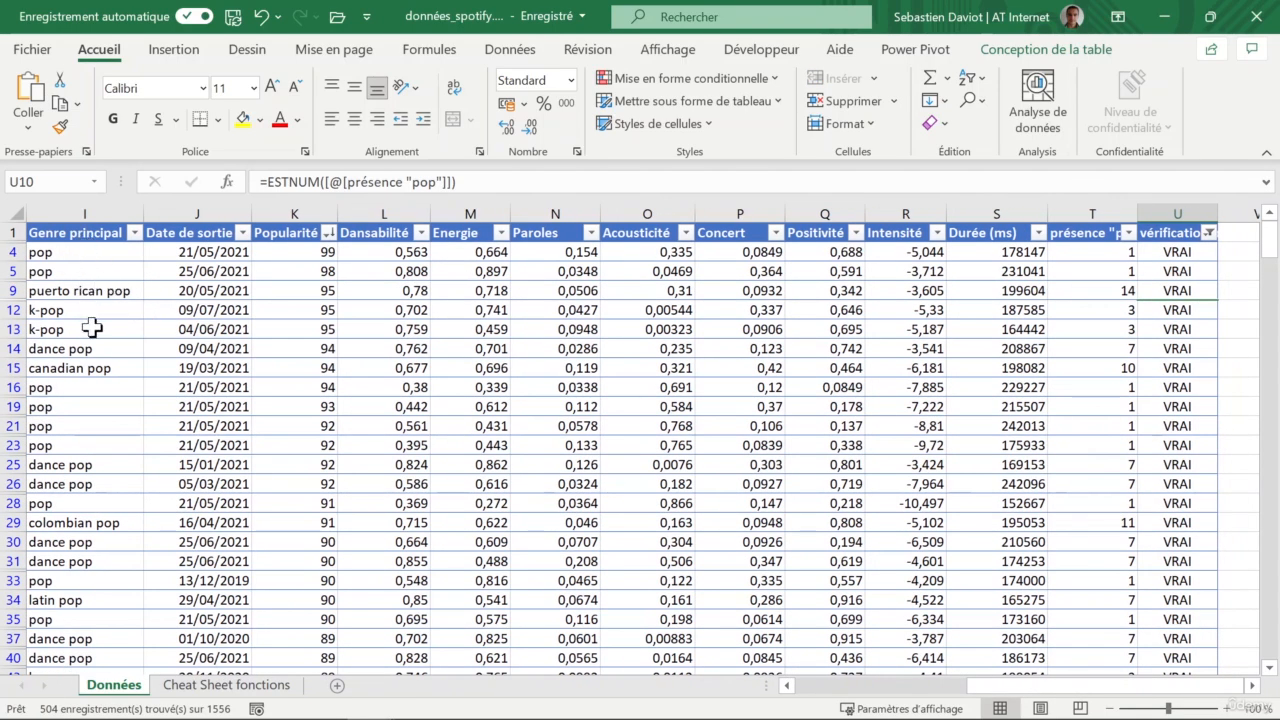
pyautogui.scroll(-2, 95, 347)
pyautogui.scroll(-7, 95, 347)
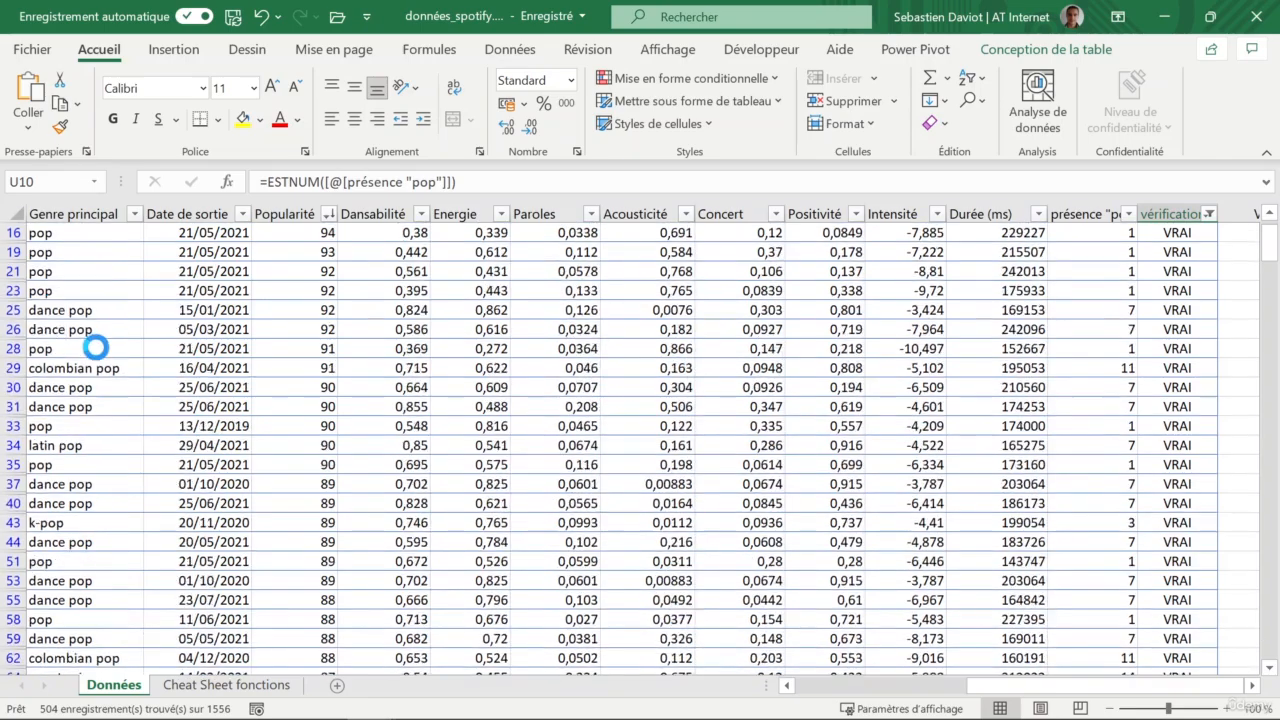
pyautogui.scroll(-5, 95, 347)
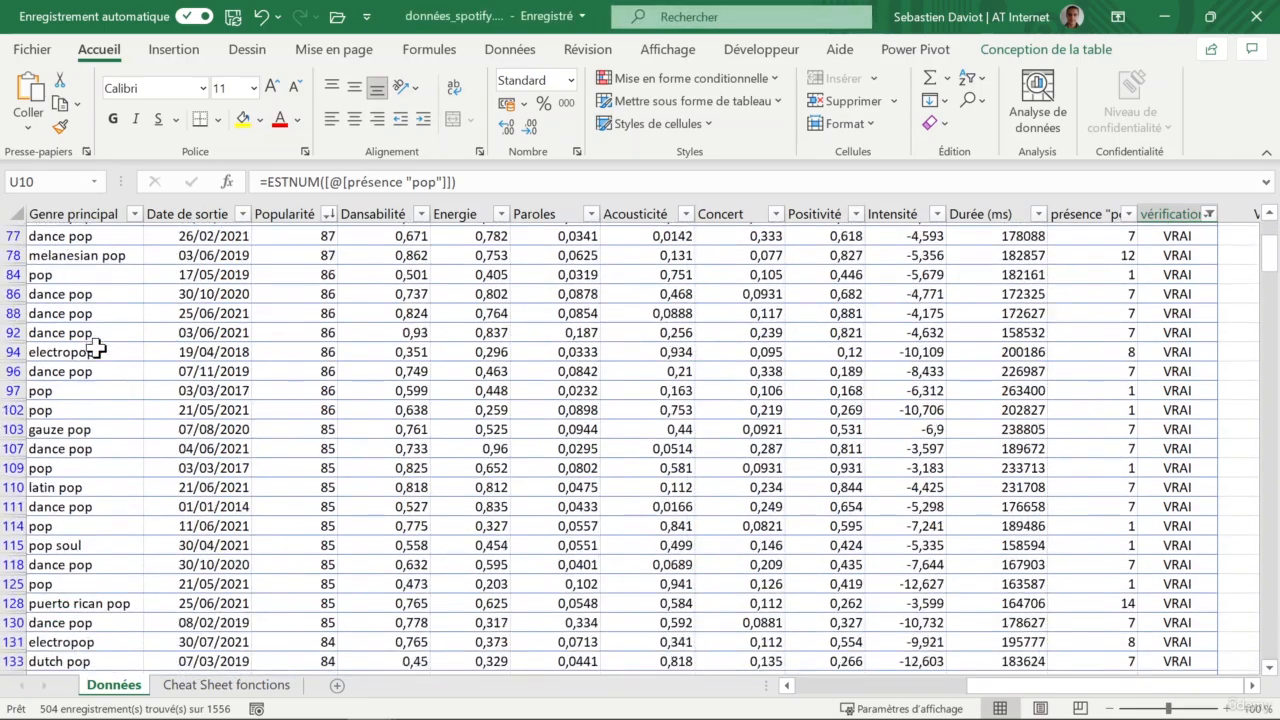
# Clear the filter on the vérification pop column so that both FAUX and VRAI rows are included.
pyautogui.scroll(15, 95, 347)
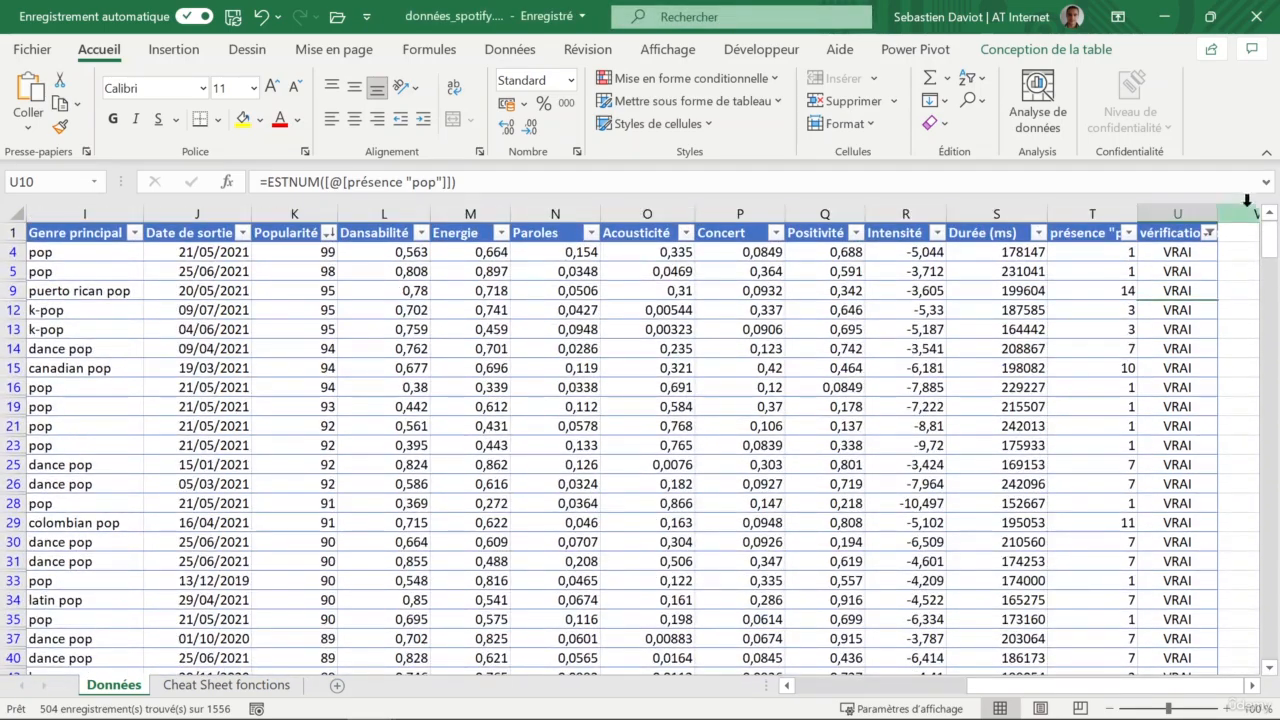
pyautogui.click(1209, 234)
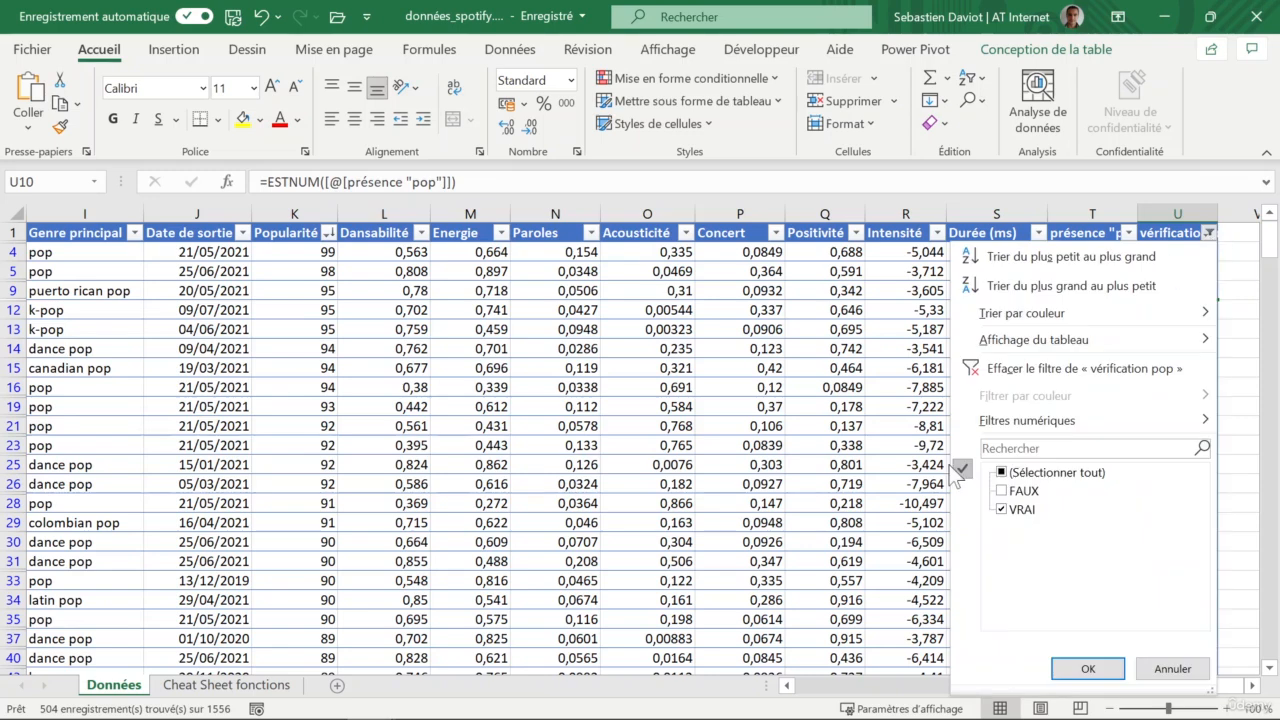
pyautogui.click(1082, 669)
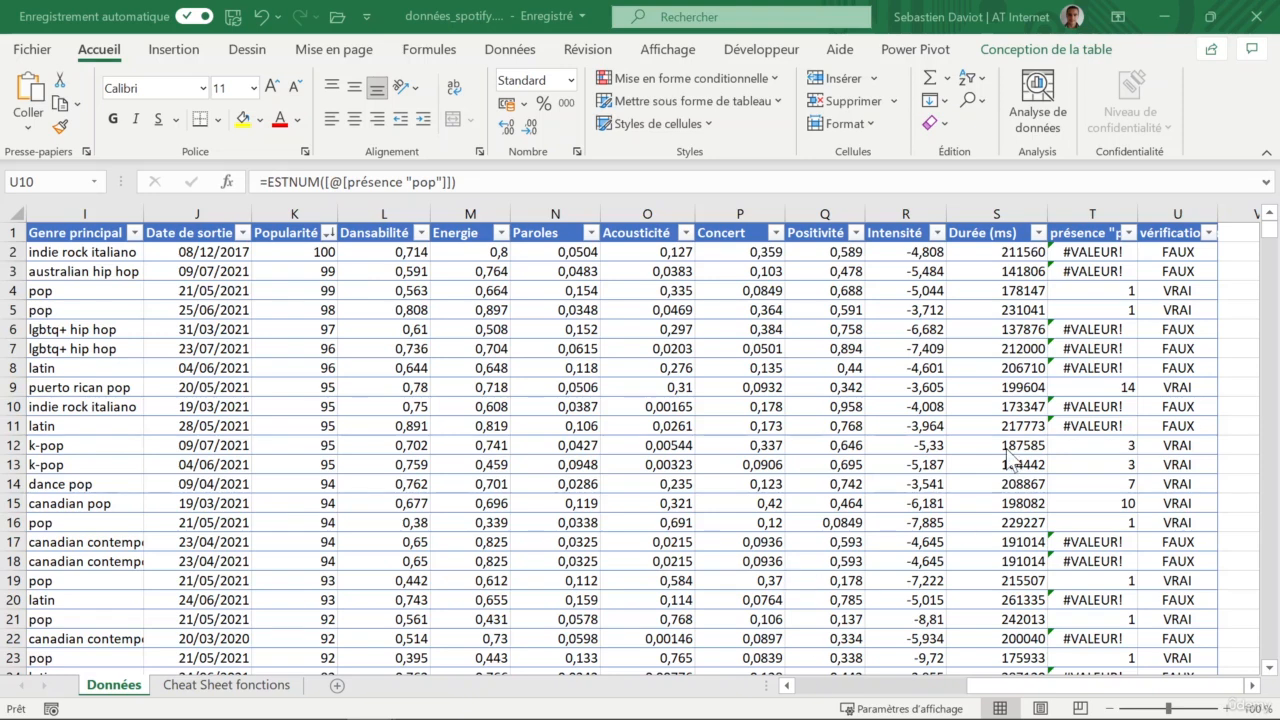
pyautogui.click(1014, 393)
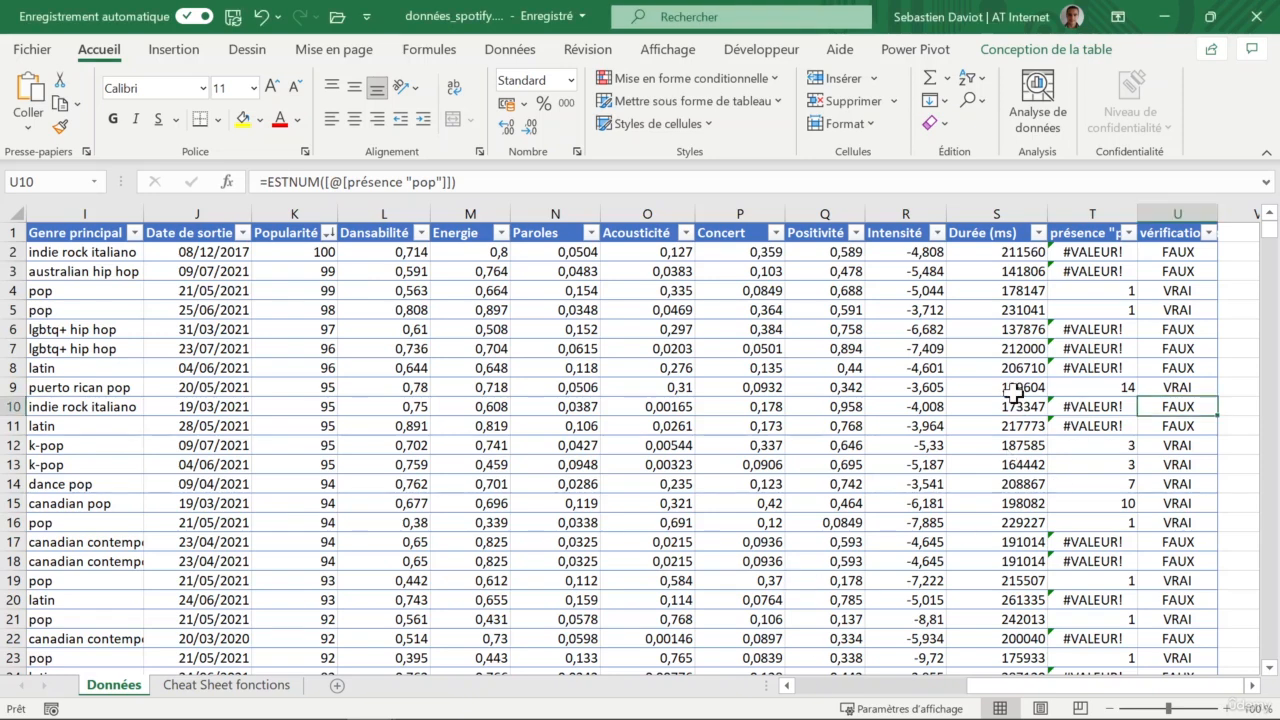
# Add a new table column in V1 with the header "personnalisation".
pyautogui.click(1160, 258)
pyautogui.press('Right')
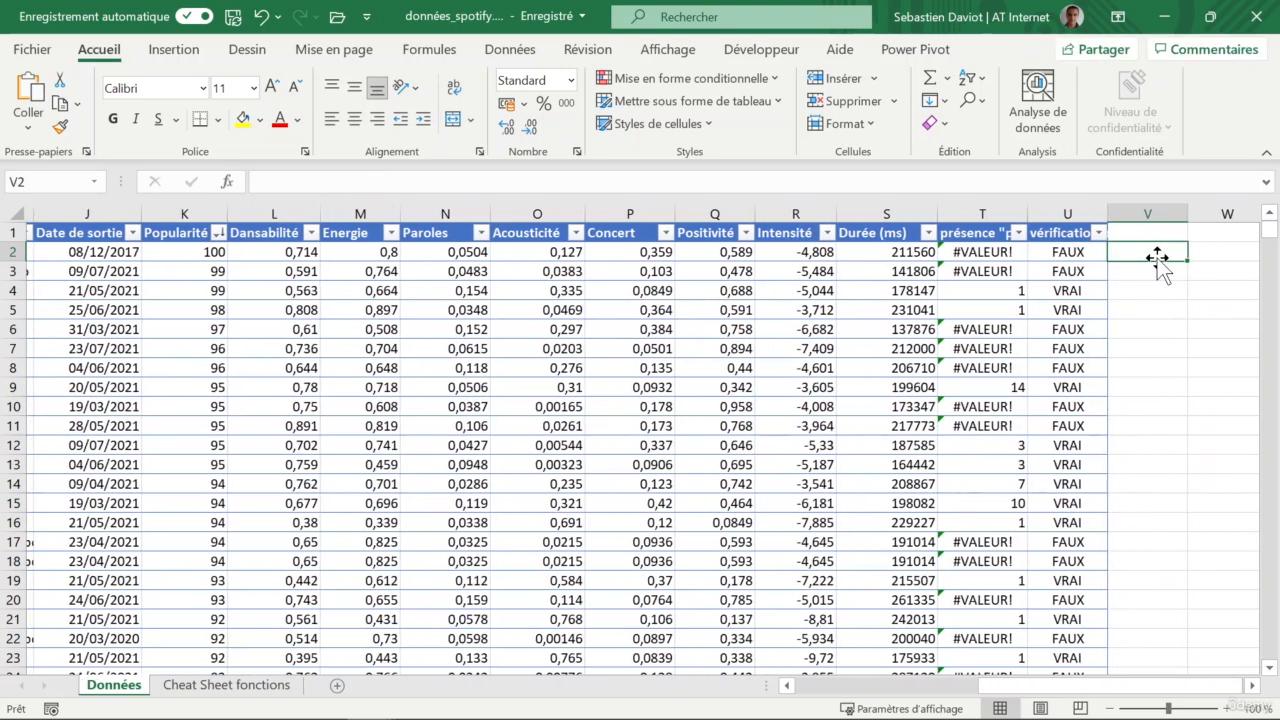
pyautogui.press('Up')
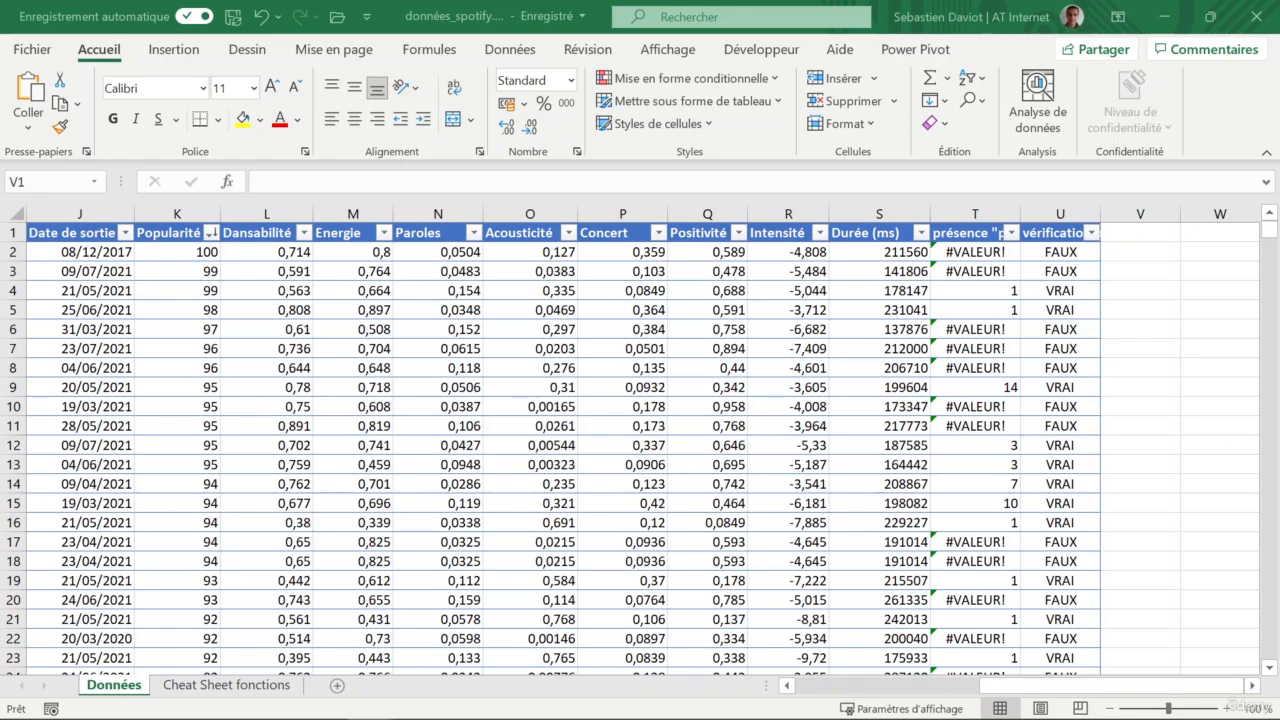
pyautogui.click(1117, 232)
pyautogui.write('personn')
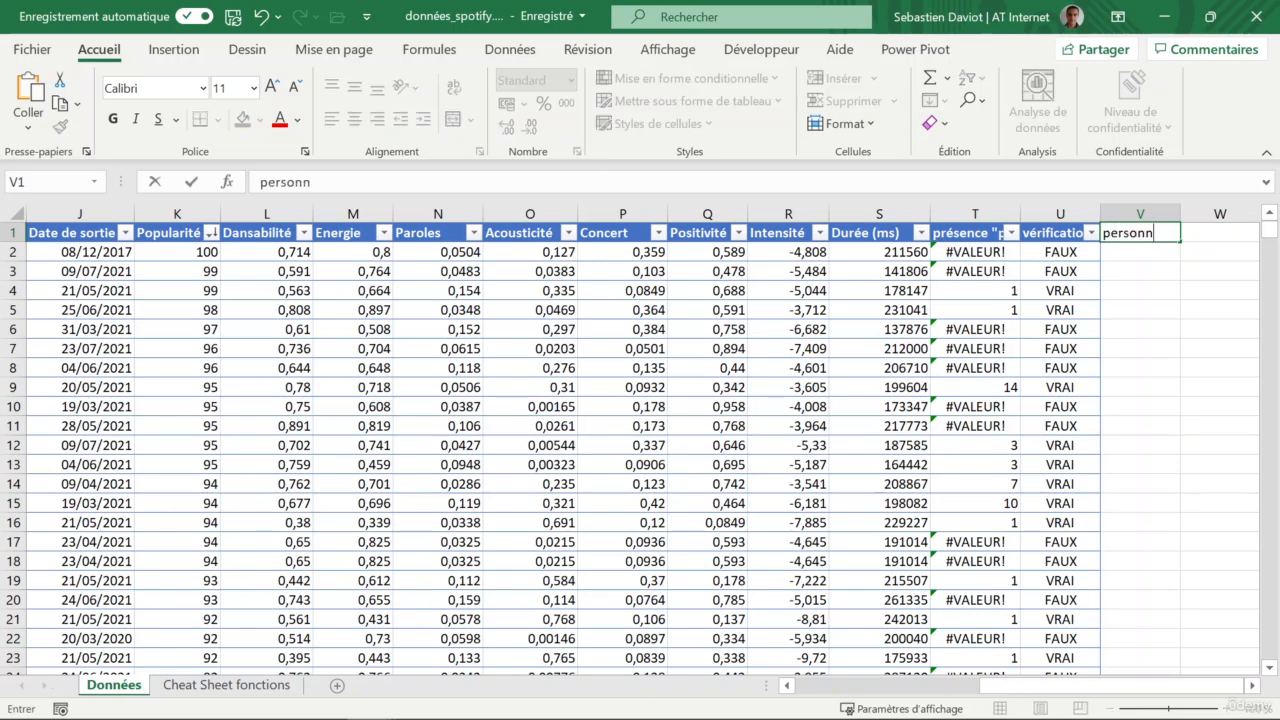
pyautogui.write('alisation')
pyautogui.press('Return')
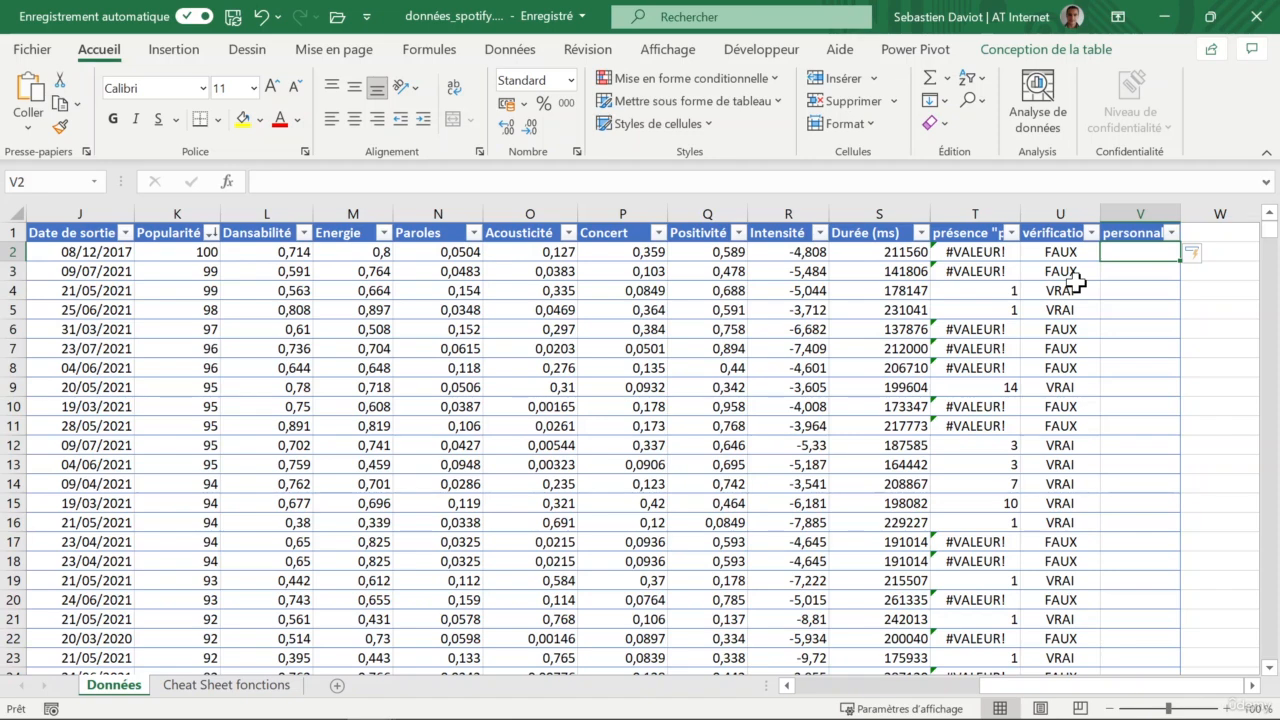
# Start a SI formula in V2 with the column reference [vérification pop] as its logical test.
pyautogui.write('=')
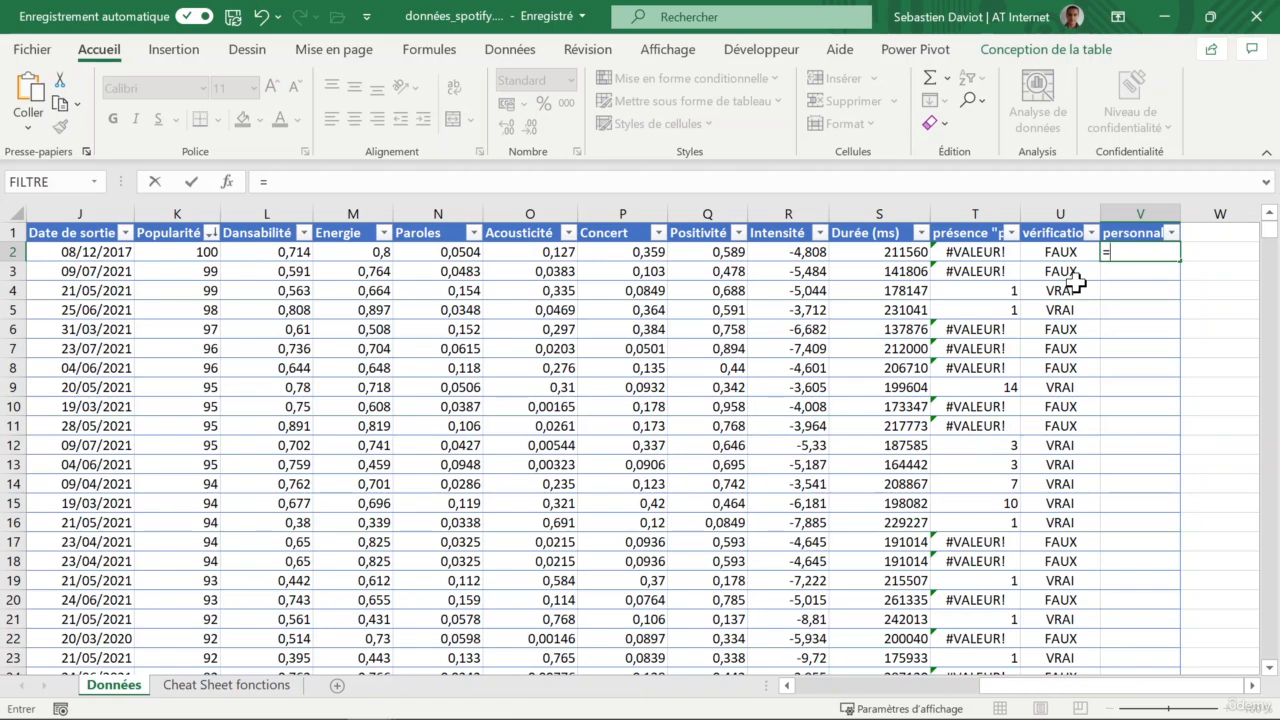
pyautogui.write('si')
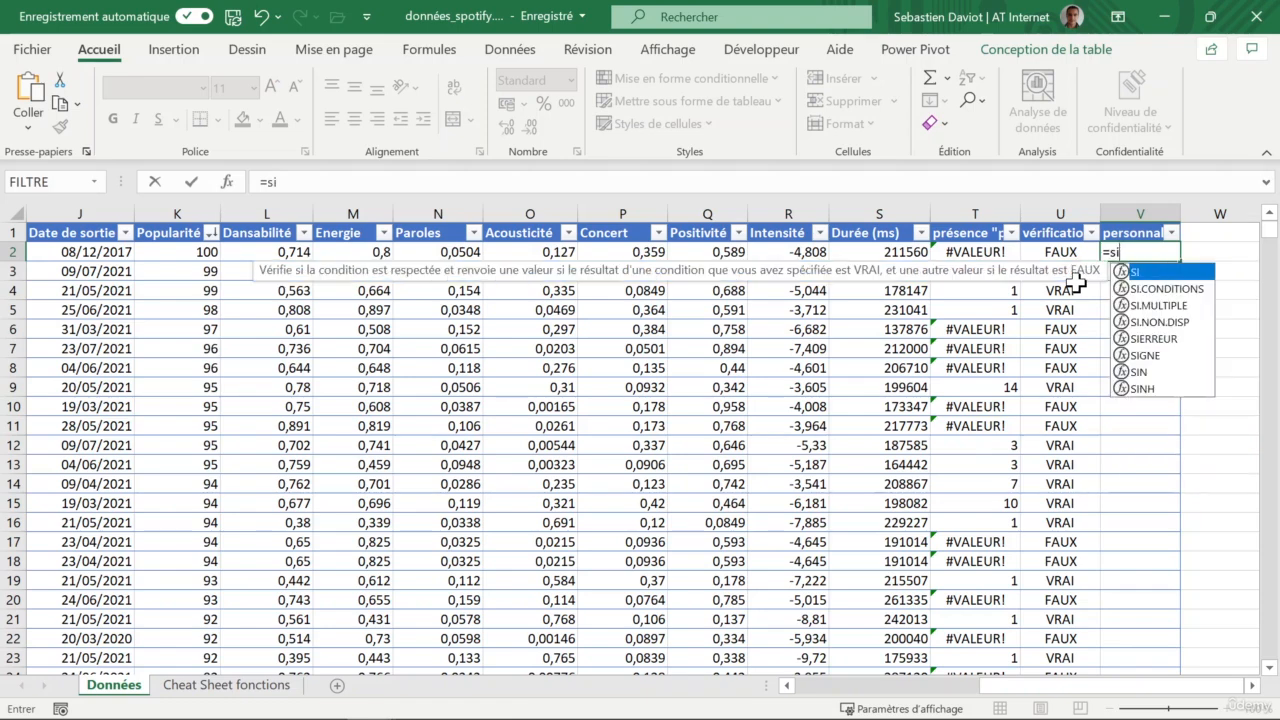
pyautogui.write('(')
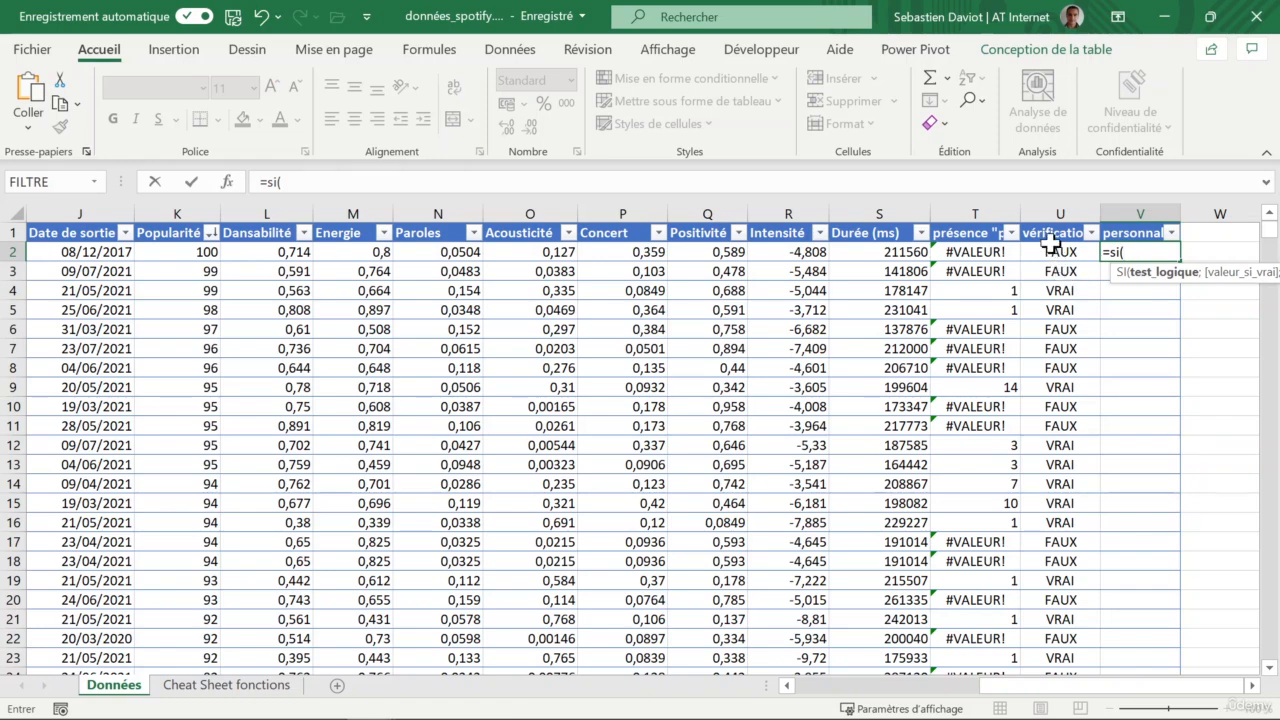
pyautogui.write('[')
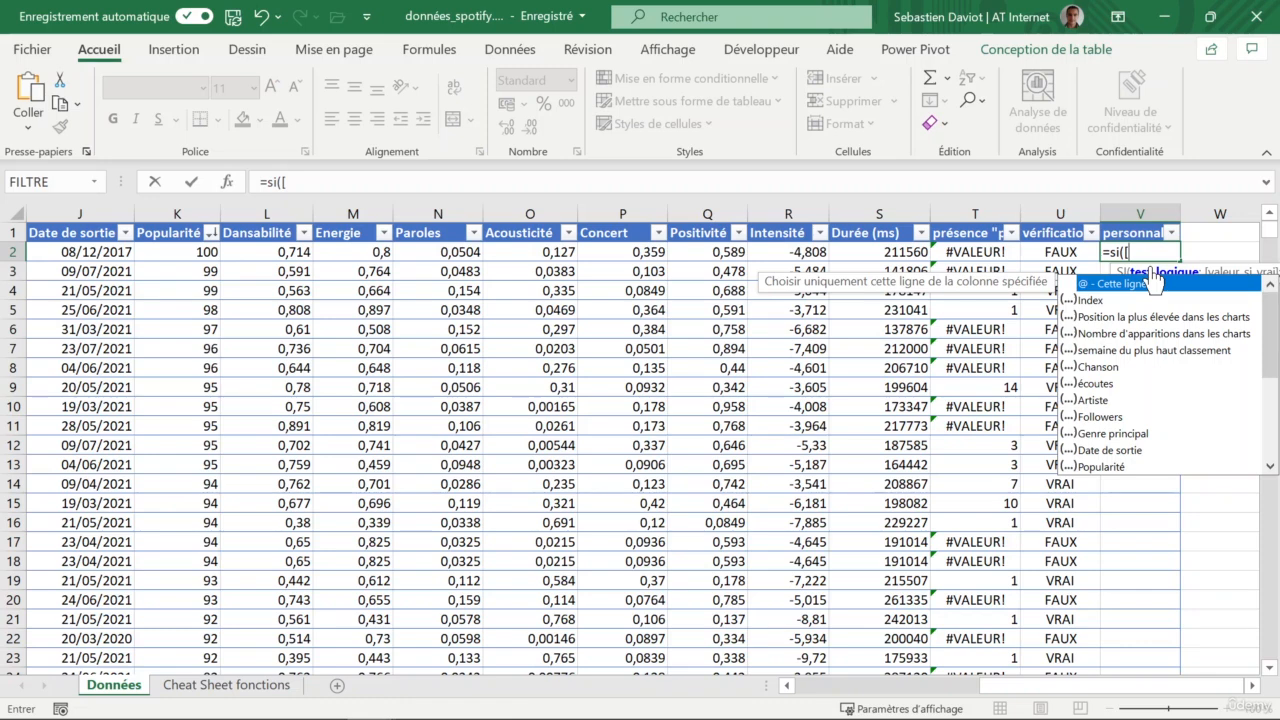
pyautogui.write('v')
pyautogui.doubleClick(1180, 285)
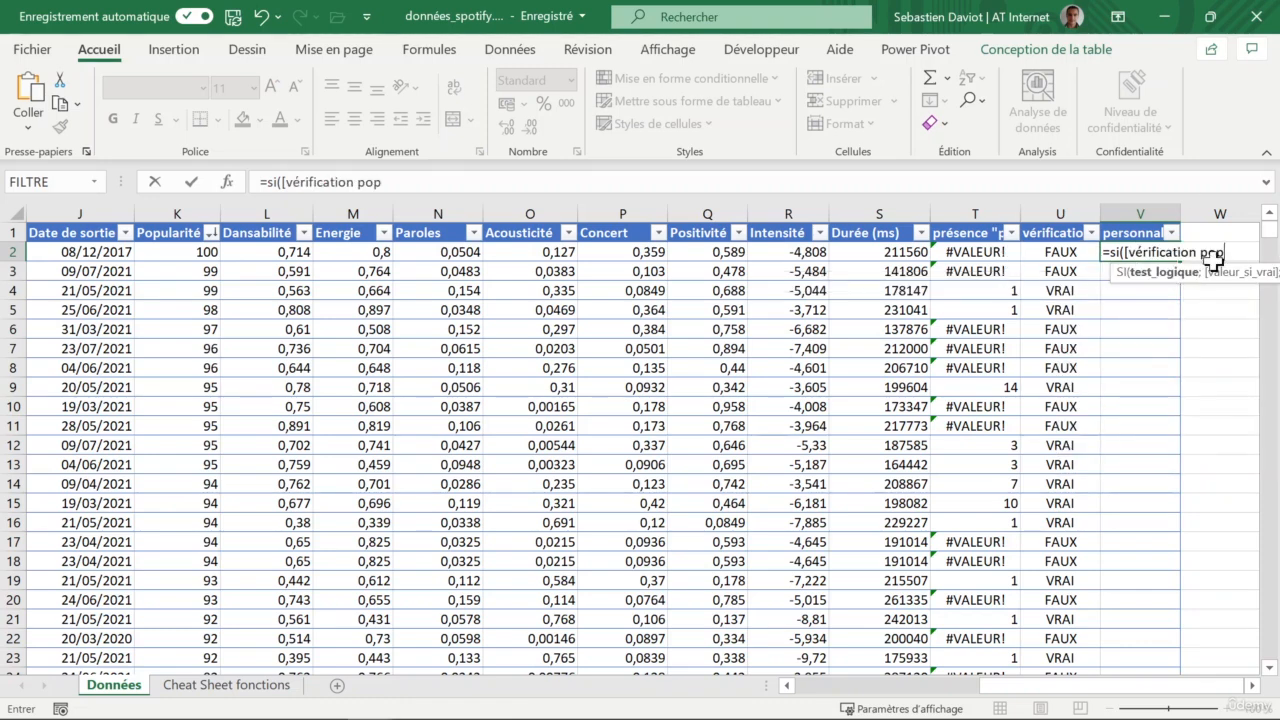
pyautogui.write(']')
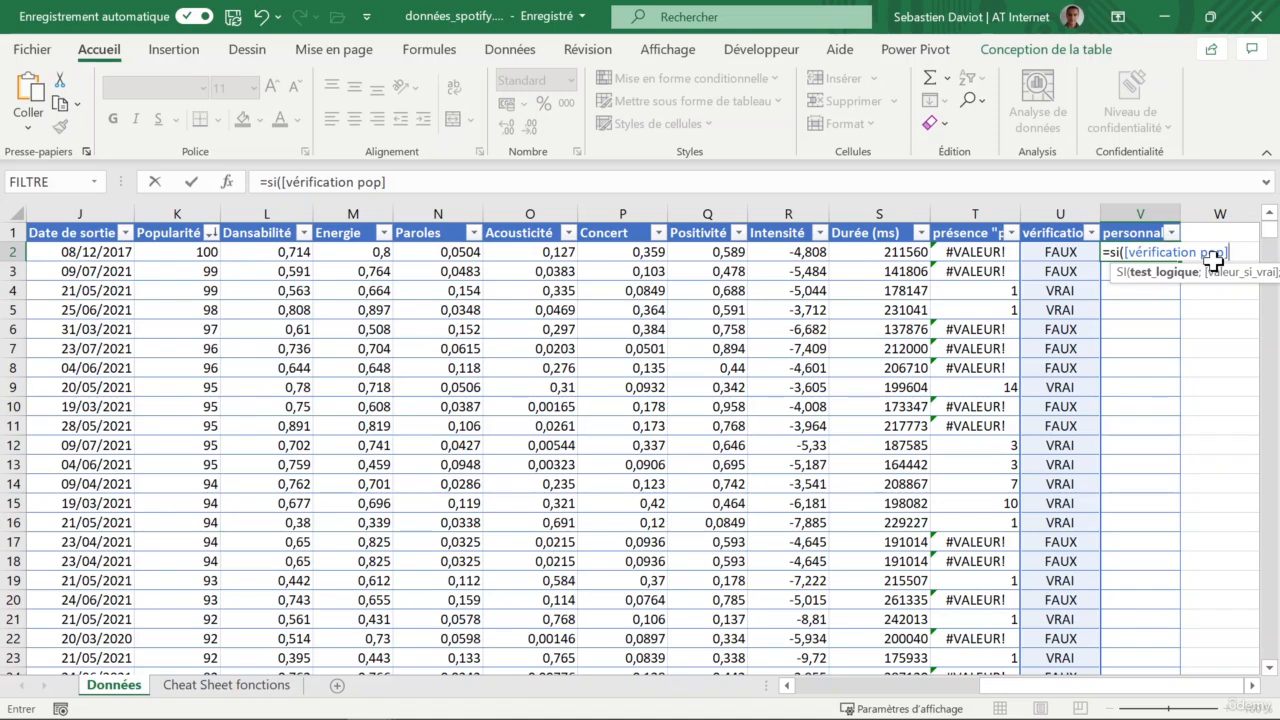
# Restrict the logical test's reference to the current row by rewriting it as [@[vérification pop]].
pyautogui.click(1124, 252)
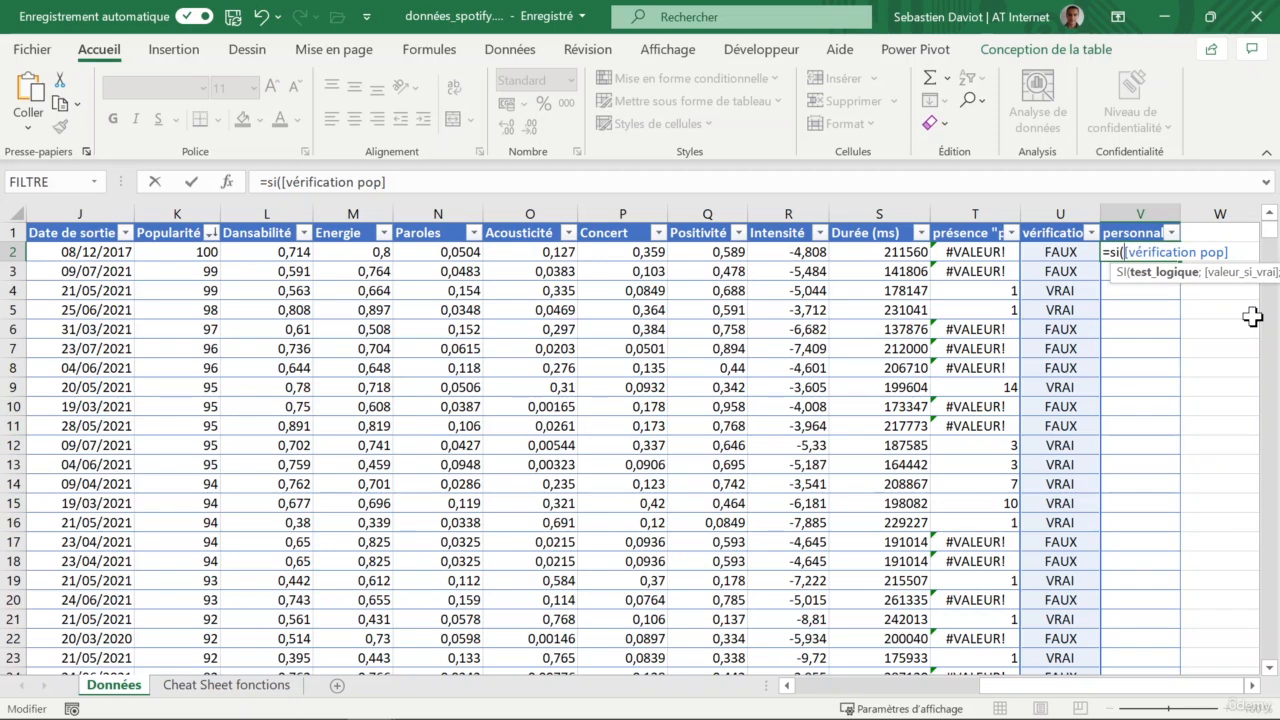
pyautogui.write('@')
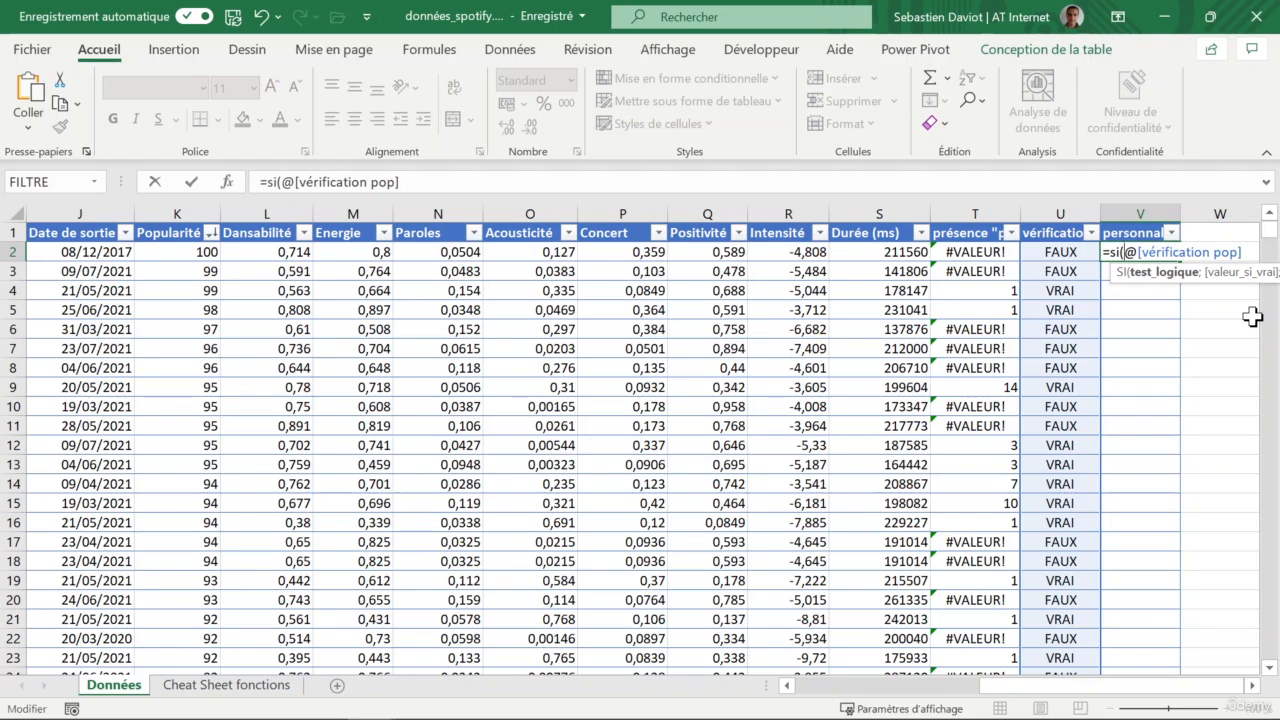
pyautogui.write('[')
pyautogui.press('Right')
pyautogui.press('Right')
pyautogui.press('Right')
pyautogui.press('Right')
pyautogui.press('Right')
pyautogui.press('Right')
pyautogui.press('Right')
pyautogui.press('Right')
pyautogui.press('Right')
pyautogui.press('Right')
pyautogui.press('Right')
pyautogui.press('Right')
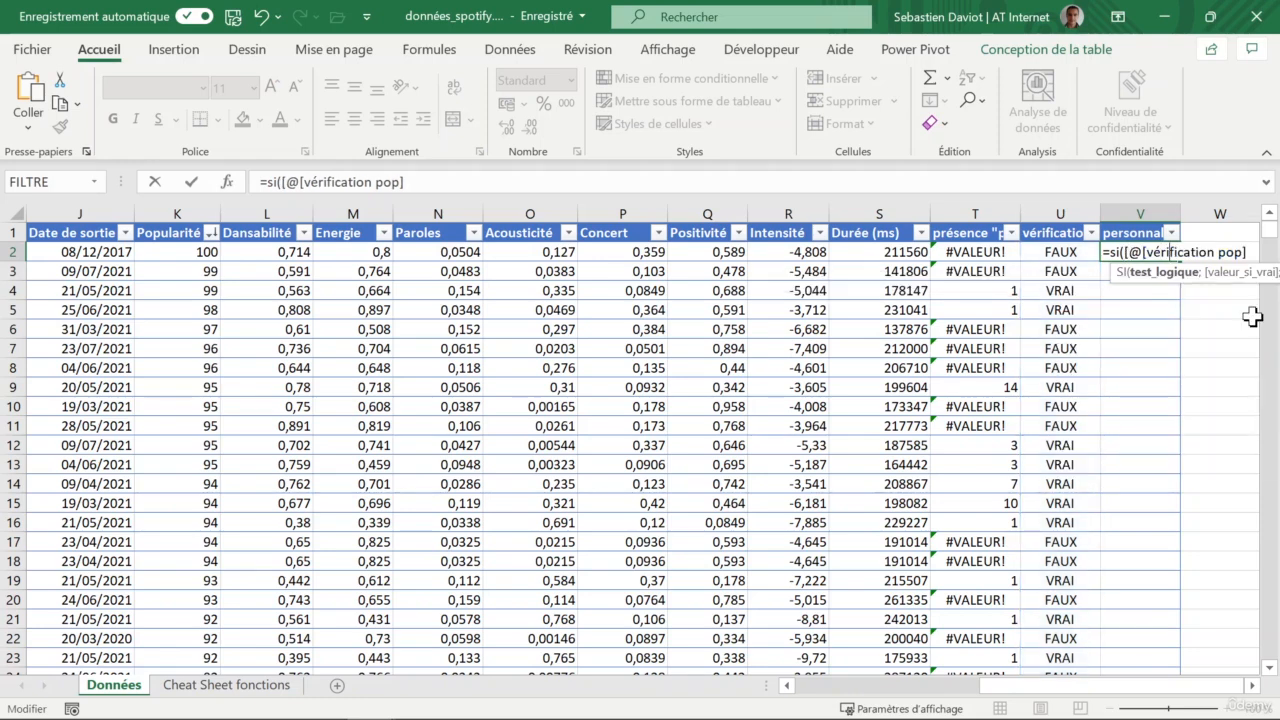
pyautogui.press('Right')
pyautogui.press('Right')
pyautogui.press('Right')
pyautogui.press('Right')
pyautogui.press('Right')
pyautogui.press('Right')
pyautogui.press('Right')
pyautogui.write(']')
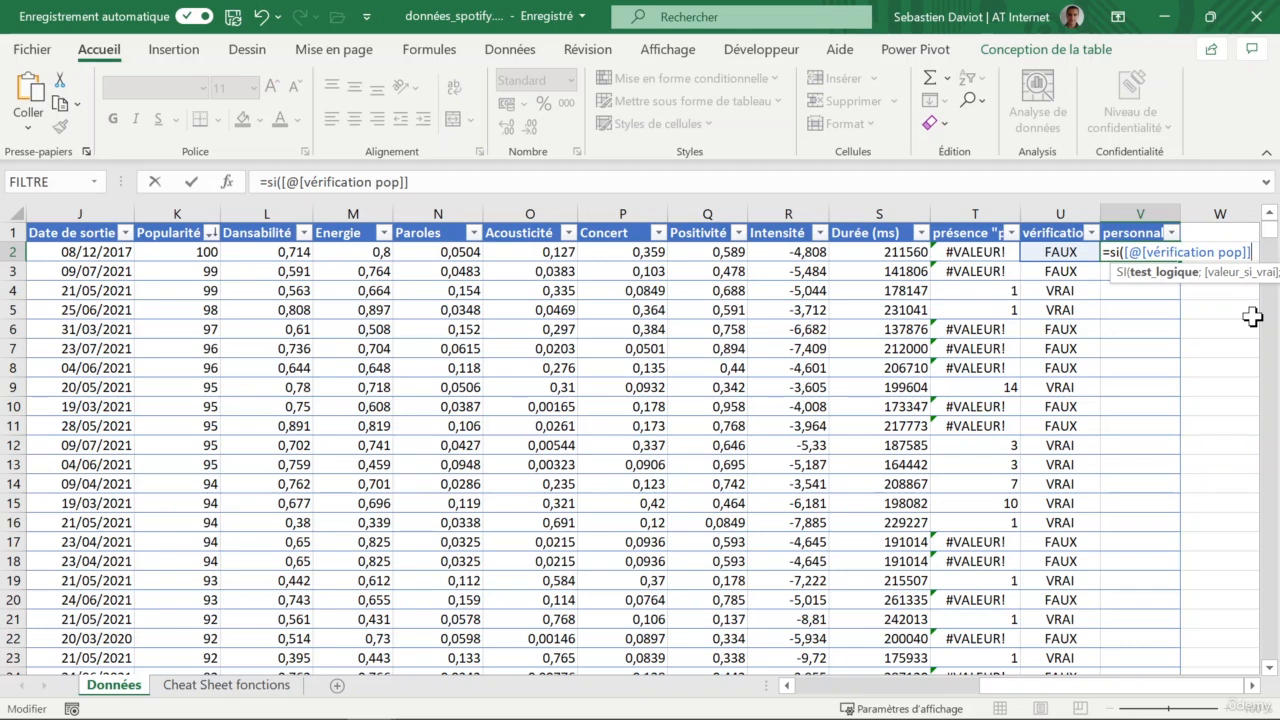
# Complete the SI formula with "appartient à pop" if true and "n'appartient pas à pop" if false, and fill the personnalisation column.
pyautogui.write(';')
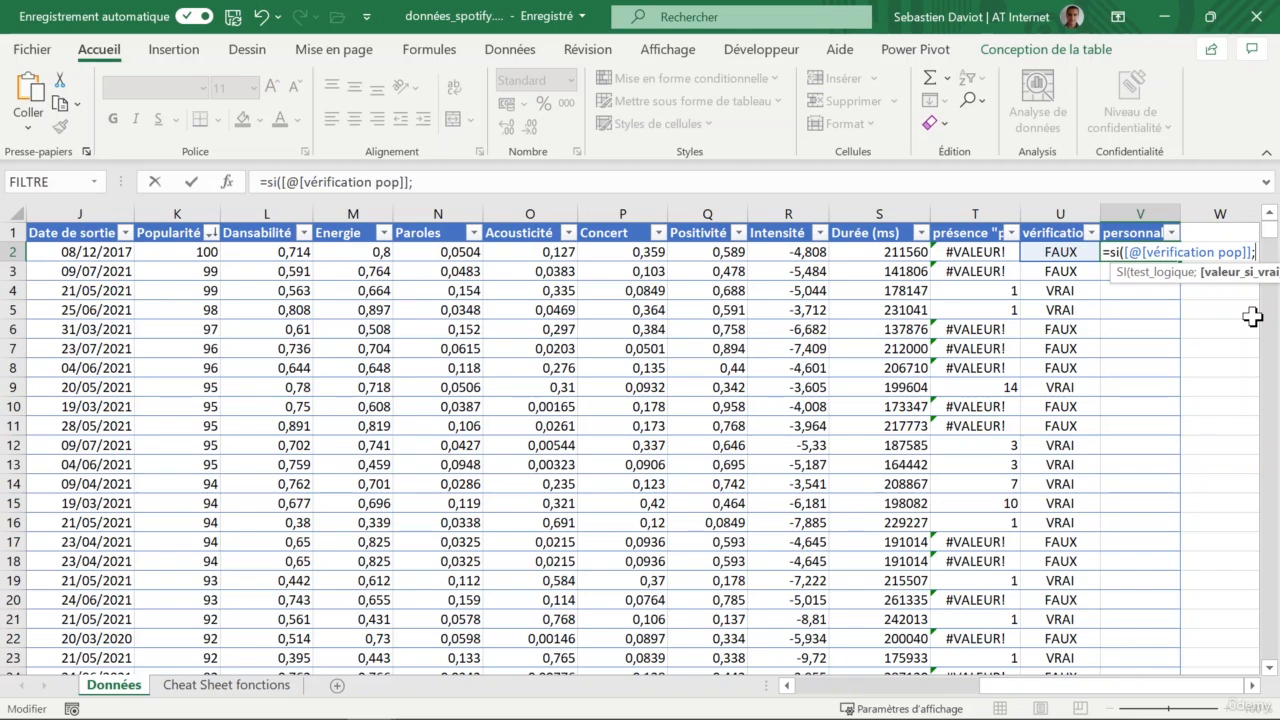
pyautogui.write('"a')
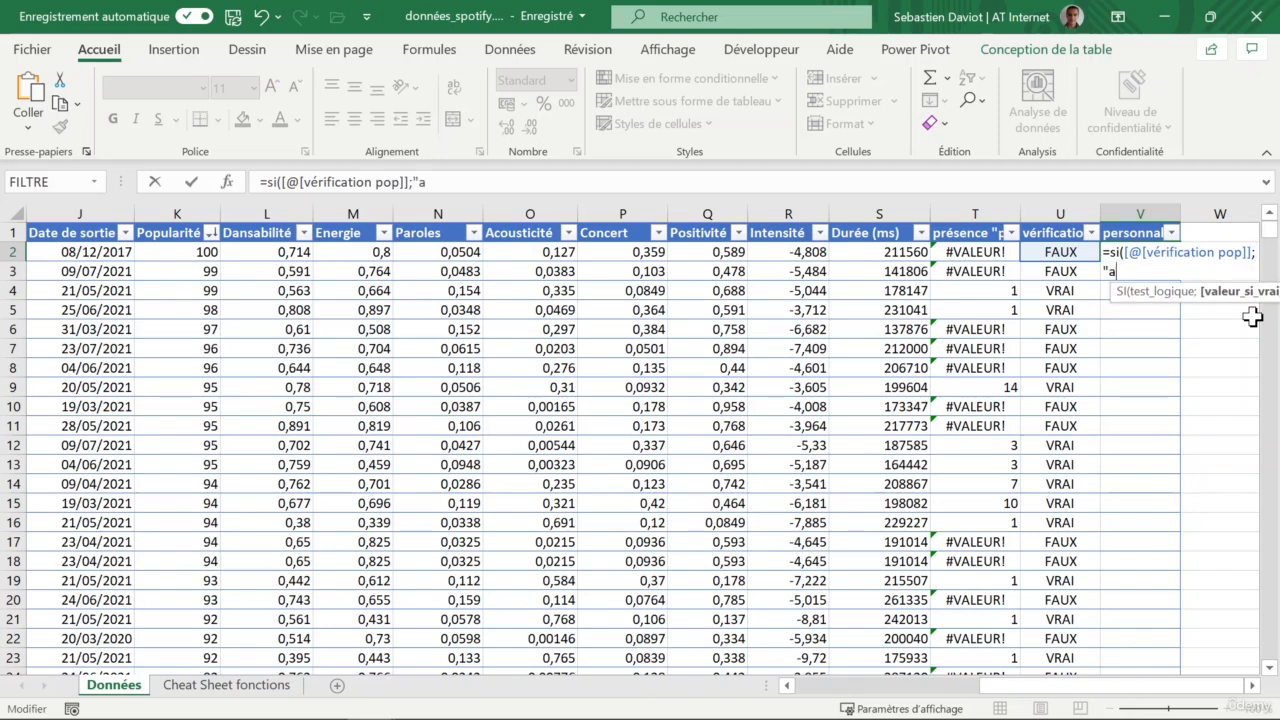
pyautogui.write('ppartient')
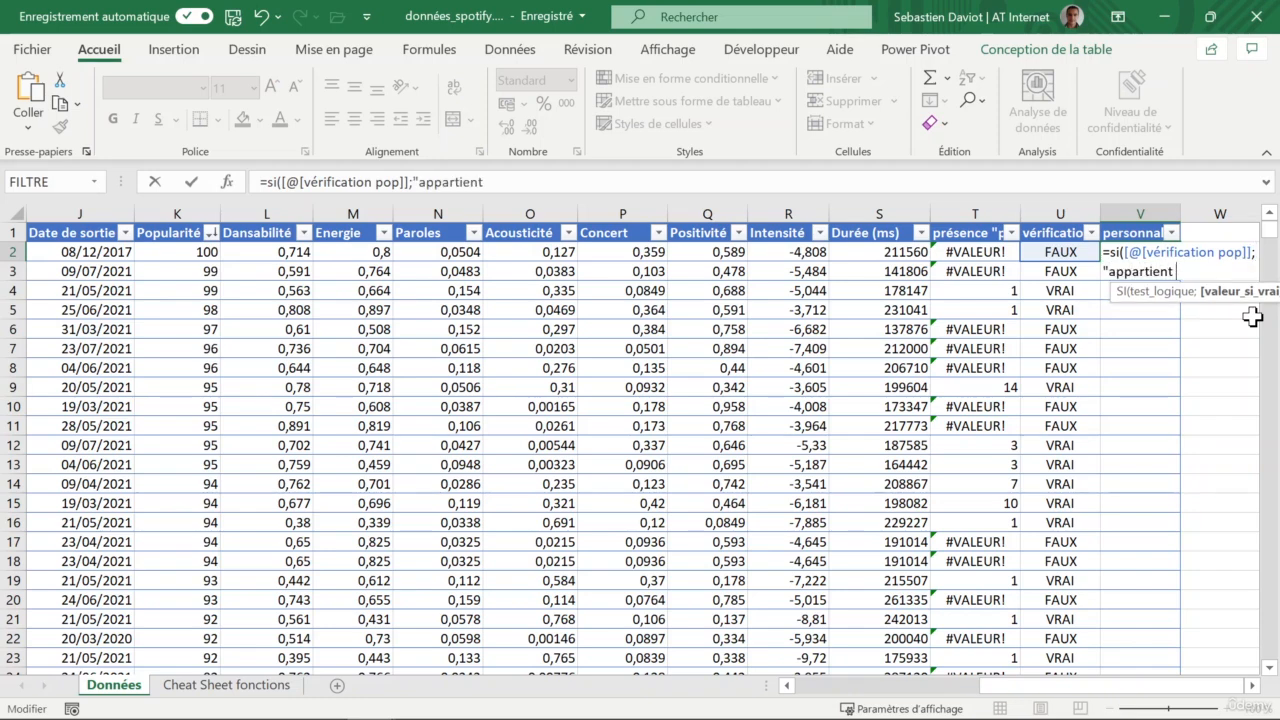
pyautogui.write(' à pop";')
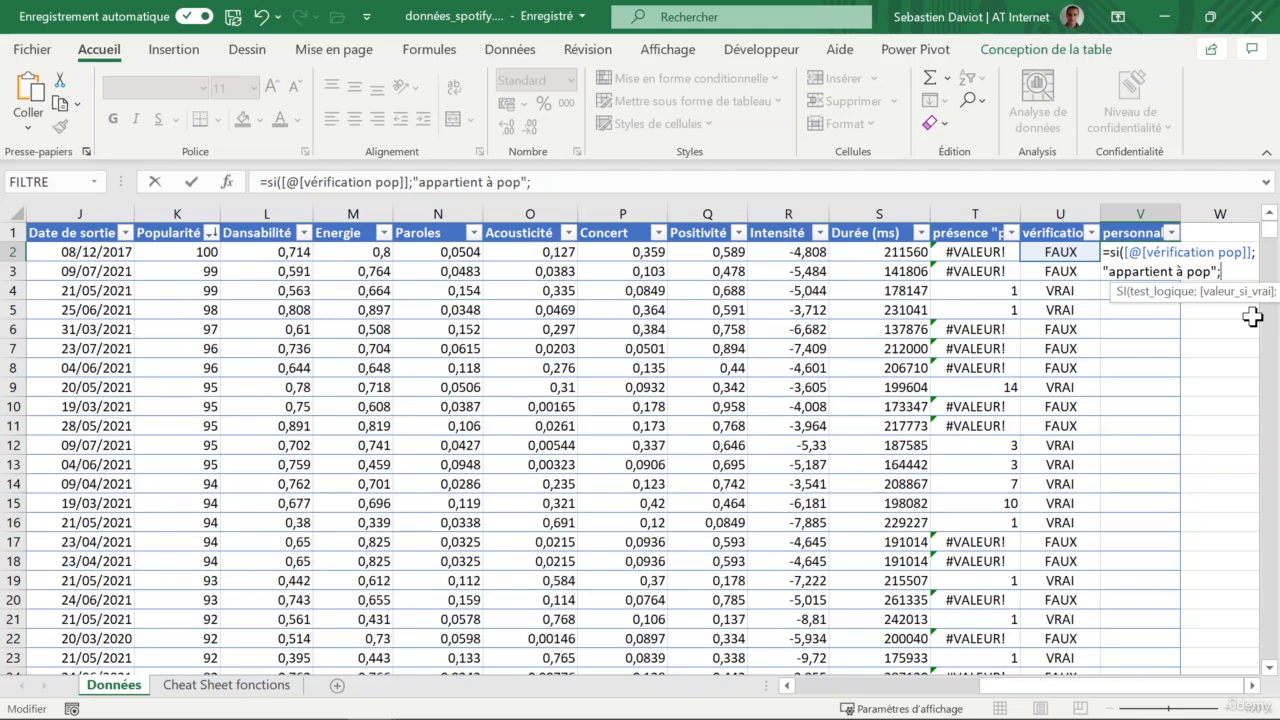
pyautogui.write('"n\'appartient par')
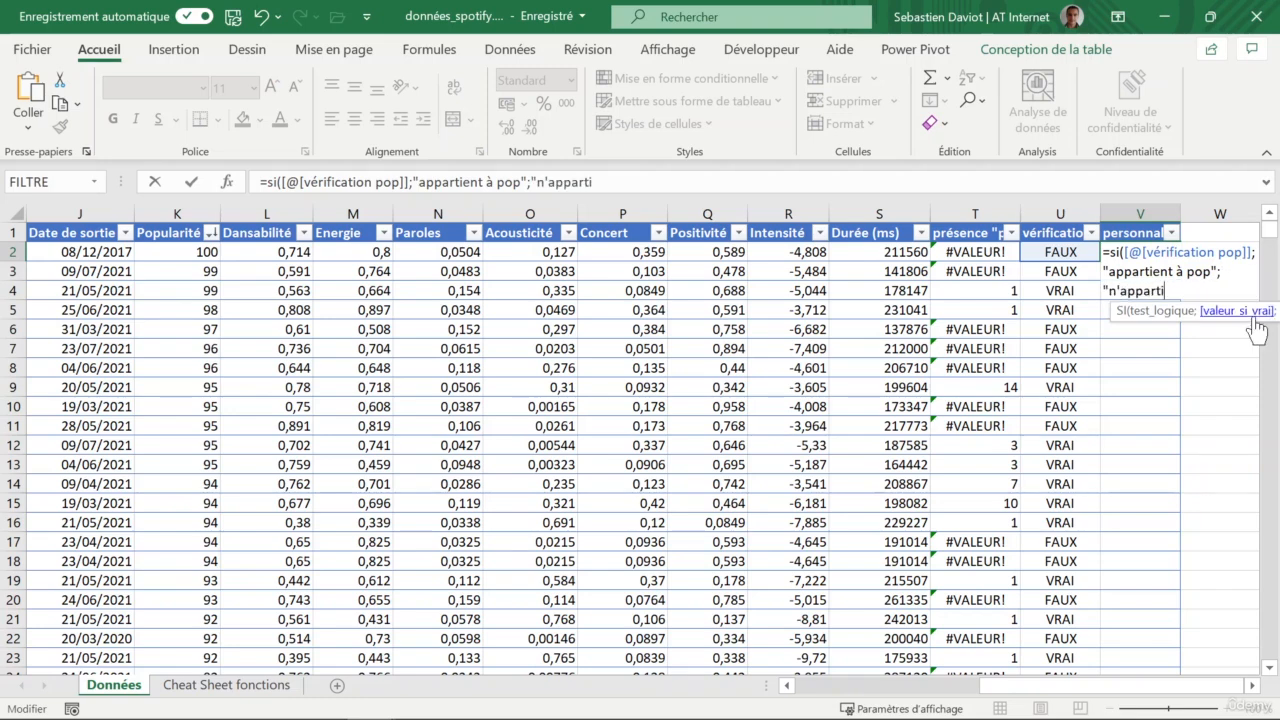
pyautogui.press('BackSpace')
pyautogui.press('BackSpace')
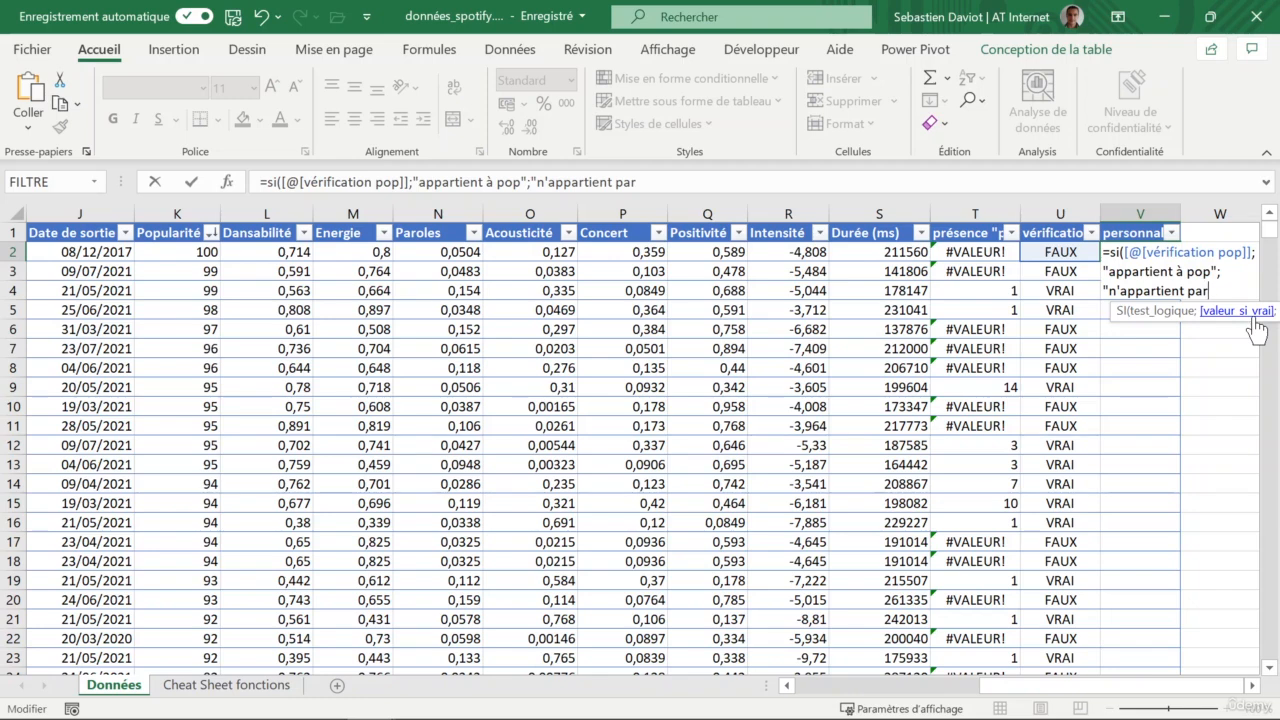
pyautogui.write('s à pop")')
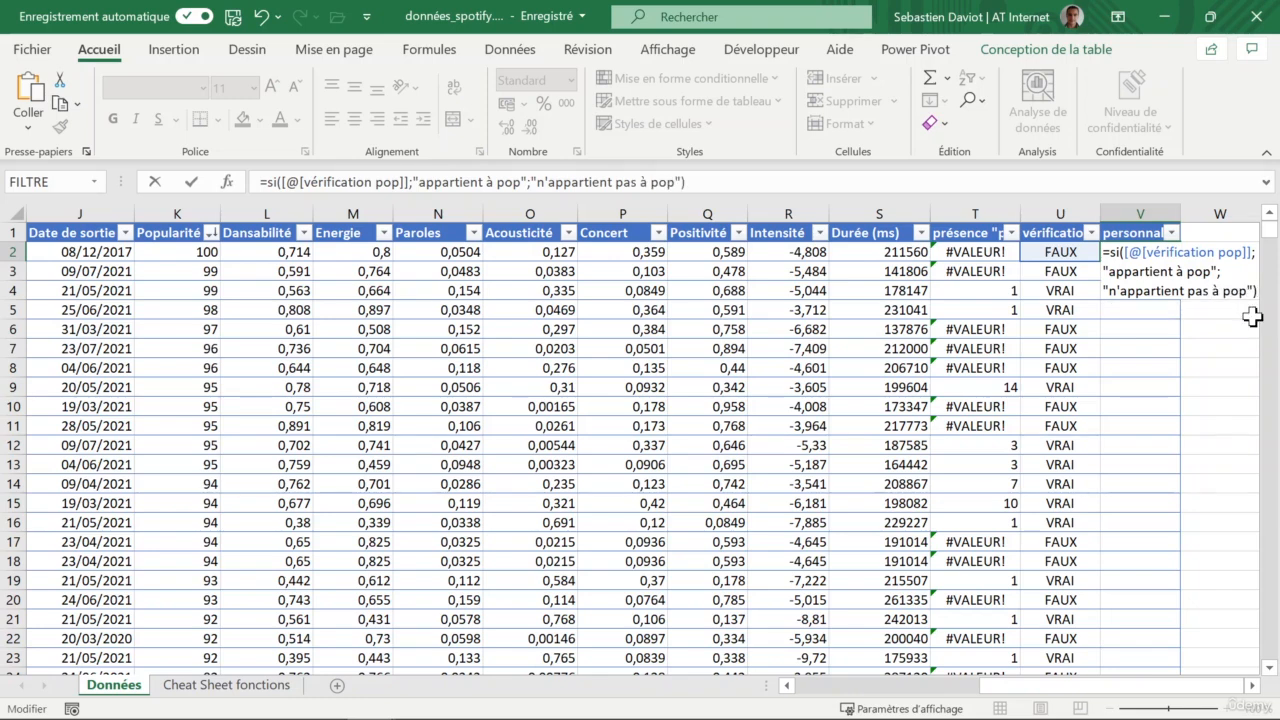
pyautogui.press('Return')
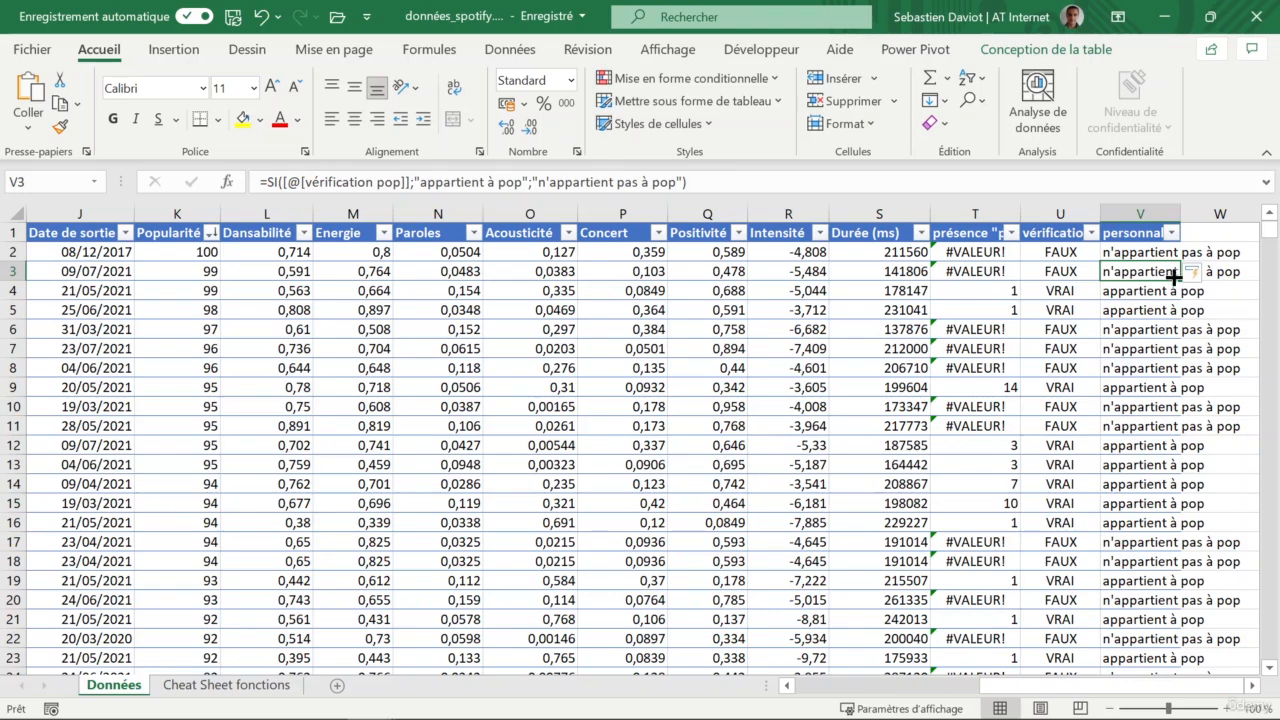
# Widen the personnalisation column to fit its text and compare its results with vérification pop in rows 2 to 4.
pyautogui.hscroll(3, 1160, 300)
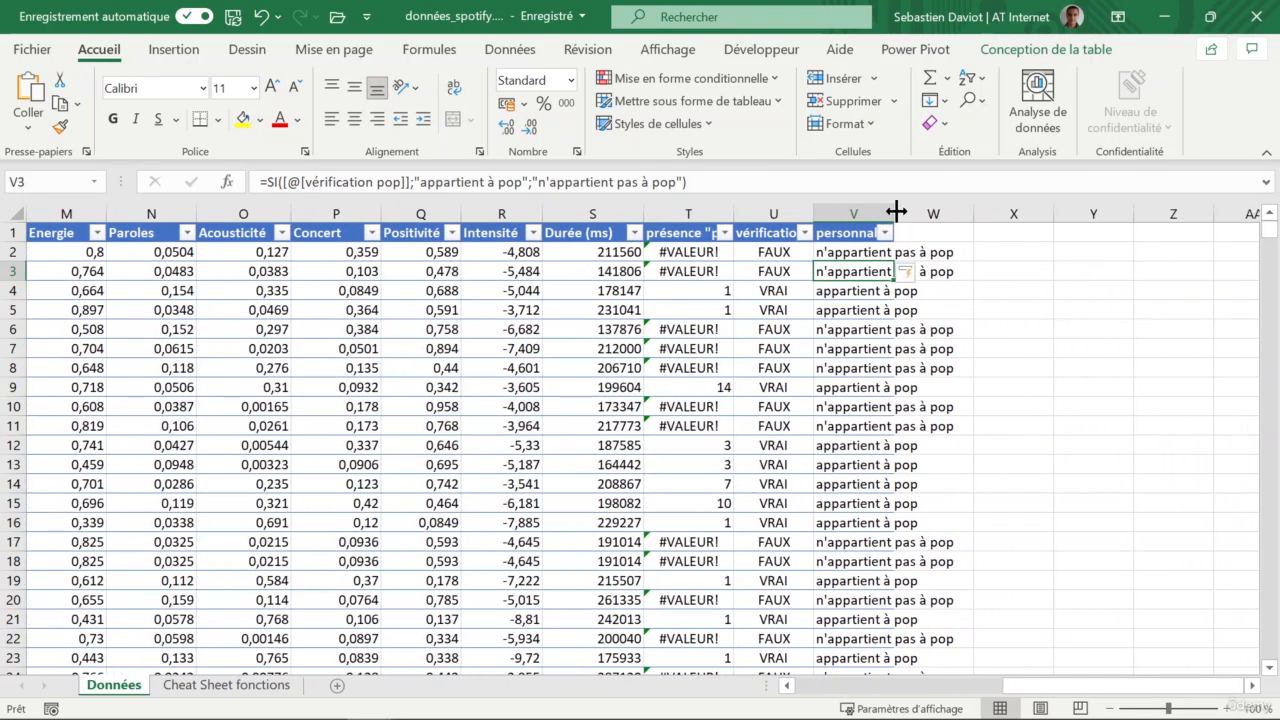
pyautogui.moveTo(896, 211); pyautogui.dragTo(997, 211)
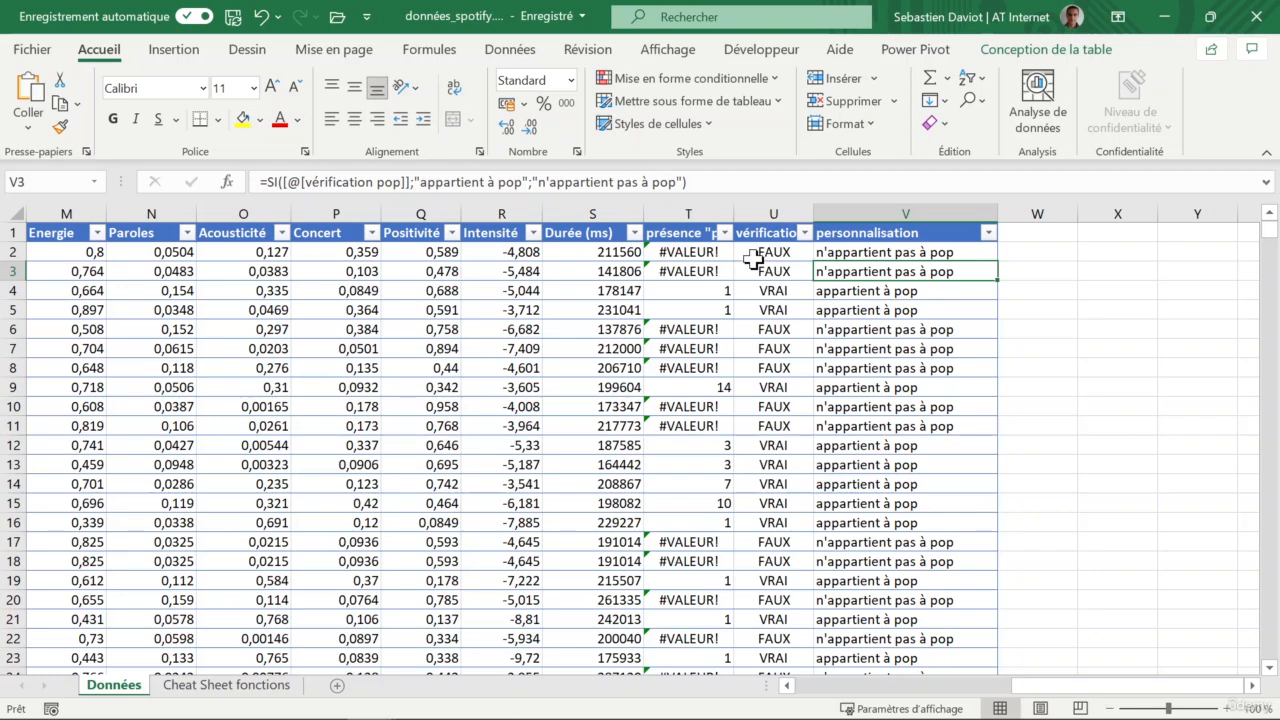
pyautogui.click(752, 256)
pyautogui.press('Right')
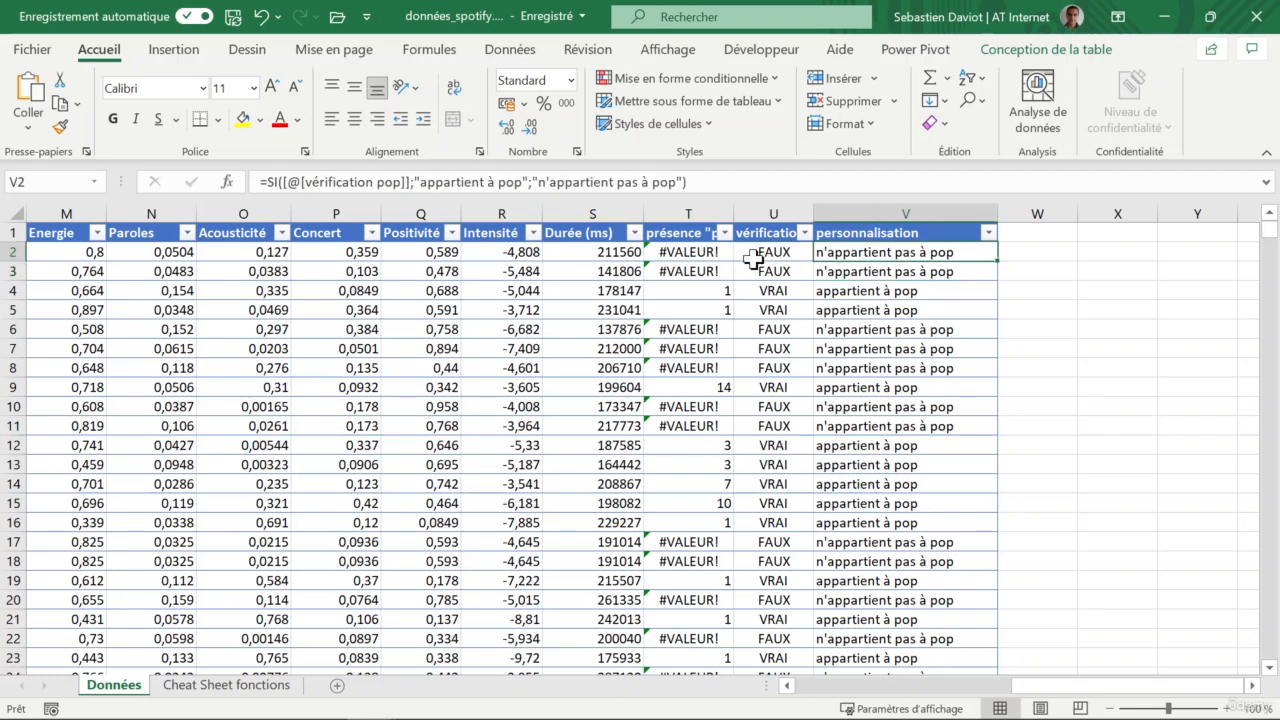
pyautogui.press('Down')
pyautogui.press('Down')
pyautogui.press('Left')
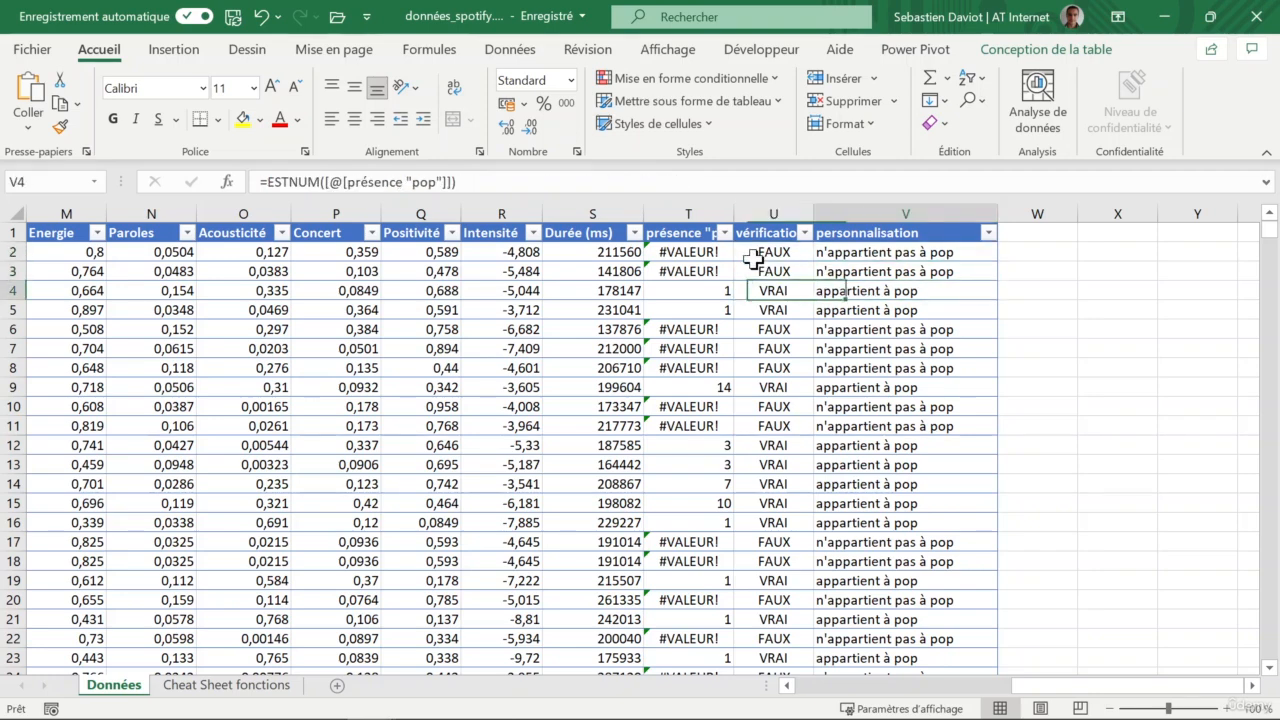
pyautogui.press('Right')
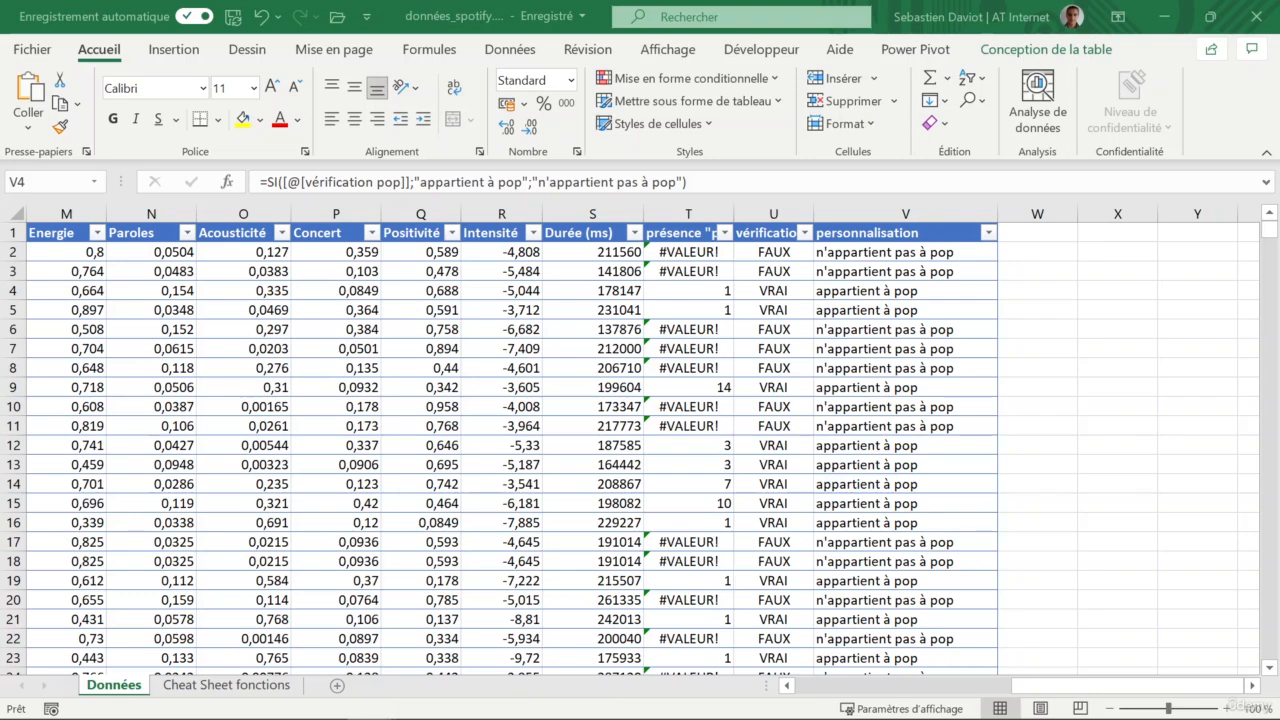
# Add a new table column in W1 with the header "genre simplifié".
pyautogui.click(937, 331)
pyautogui.click(937, 251)
pyautogui.press('Right')
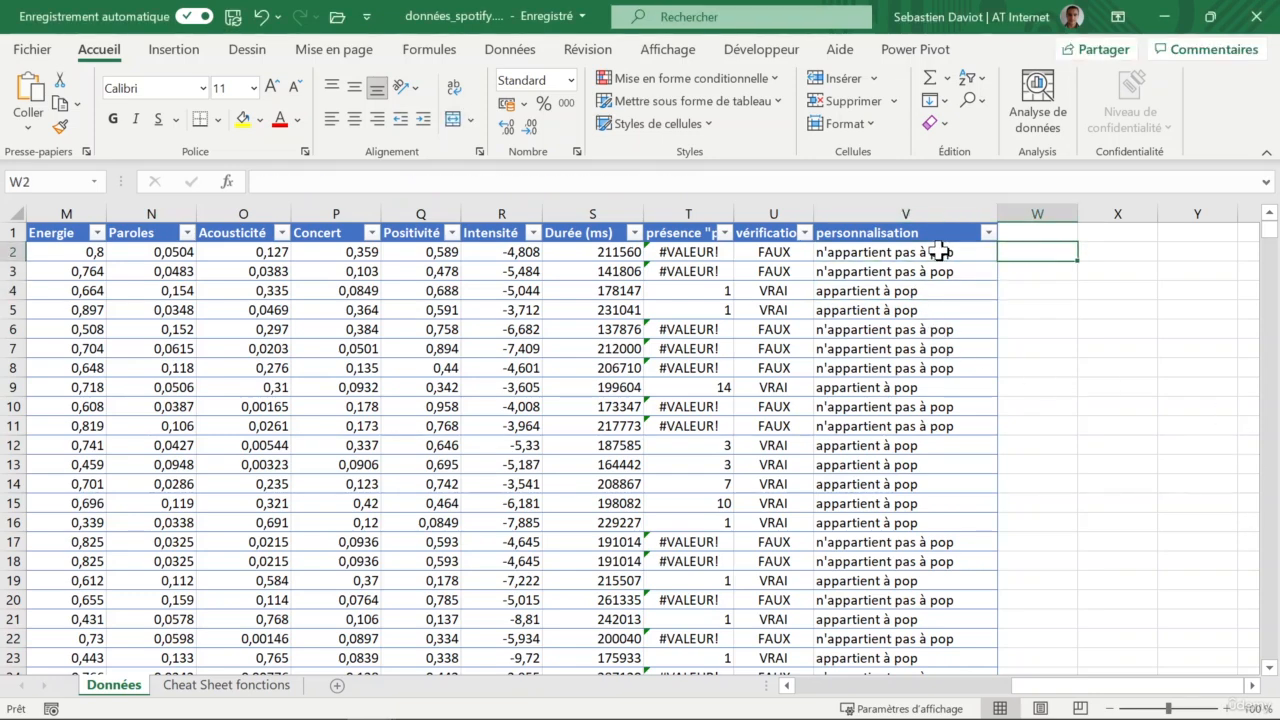
pyautogui.press('Up')
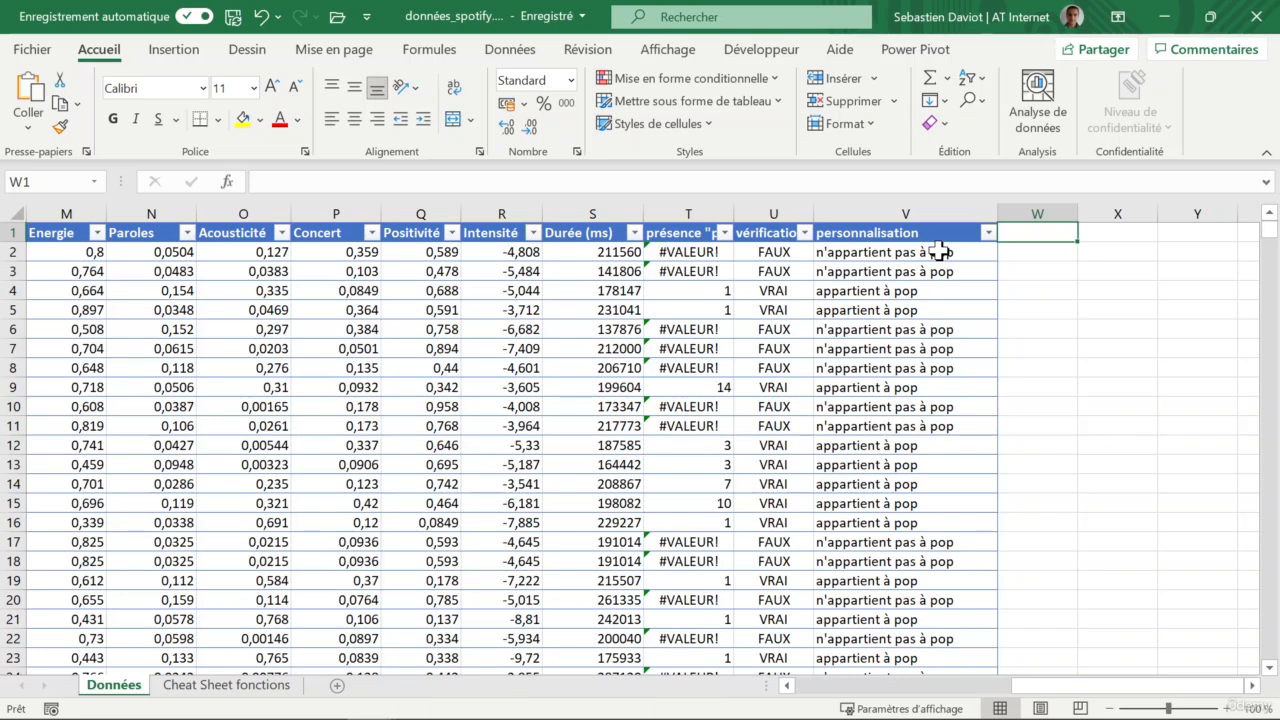
pyautogui.write('genre ')
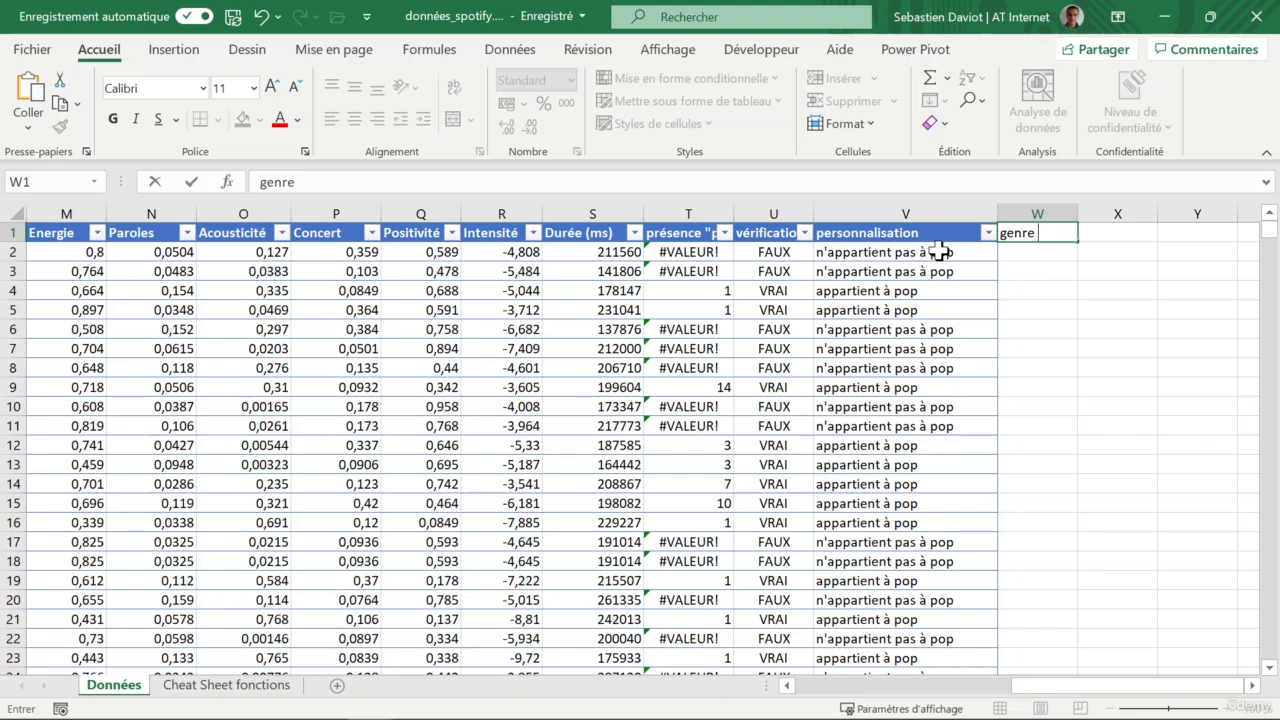
pyautogui.write('simplifié')
pyautogui.press('Return')
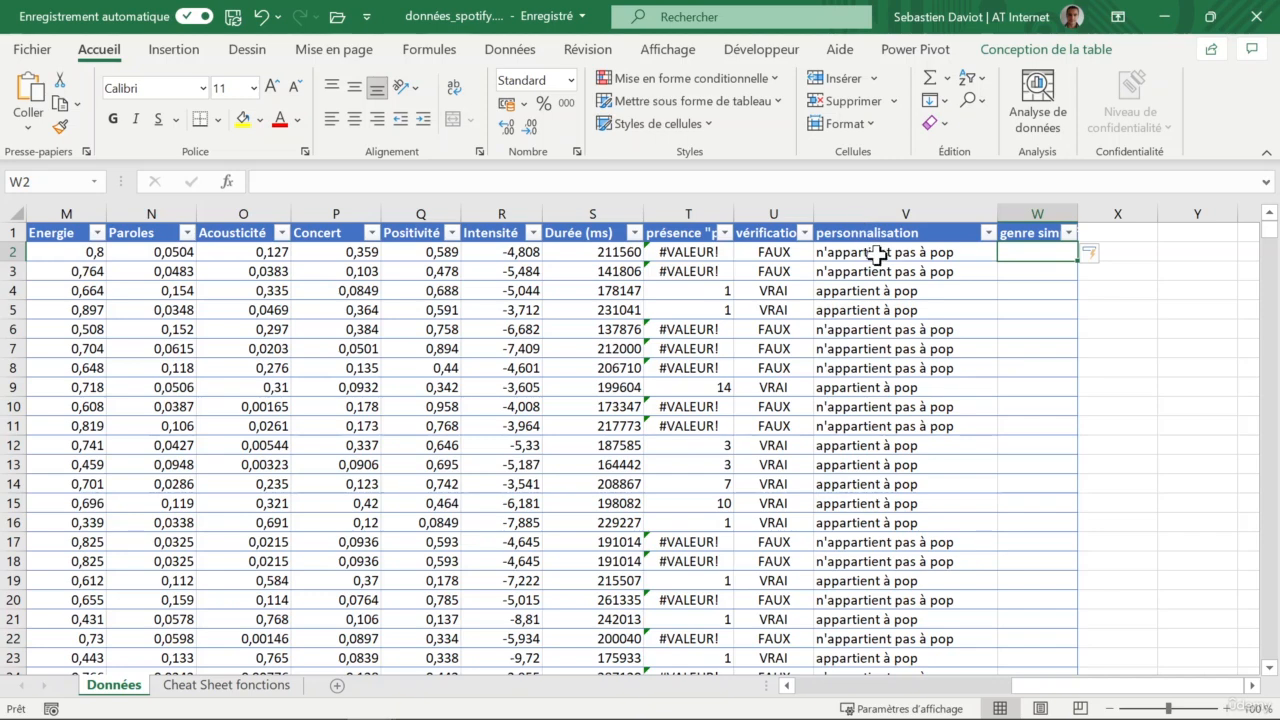
# Review the row 2 formulas in the personnalisation, vérification pop and présence "pop" columns, ending on the empty genre simplifié cell.
pyautogui.click(877, 255)
pyautogui.click(790, 255)
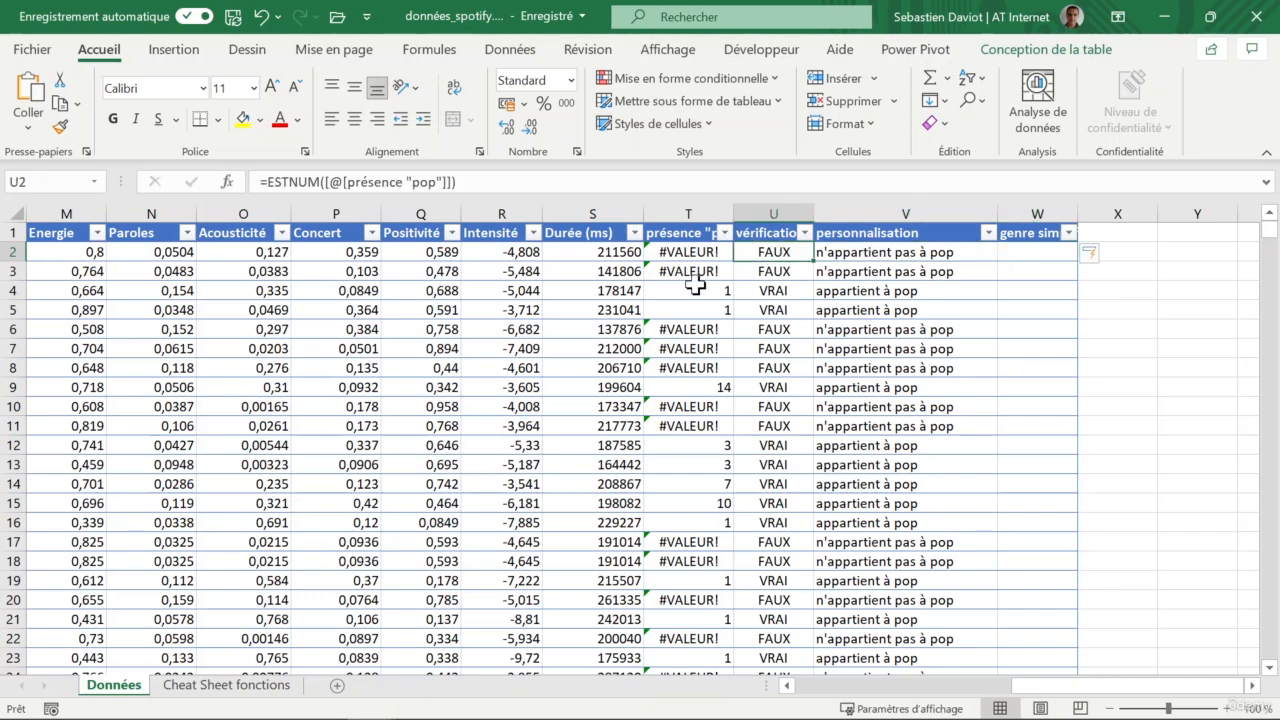
pyautogui.click(688, 250)
pyautogui.press('Right')
pyautogui.press('Right')
pyautogui.press('Right')
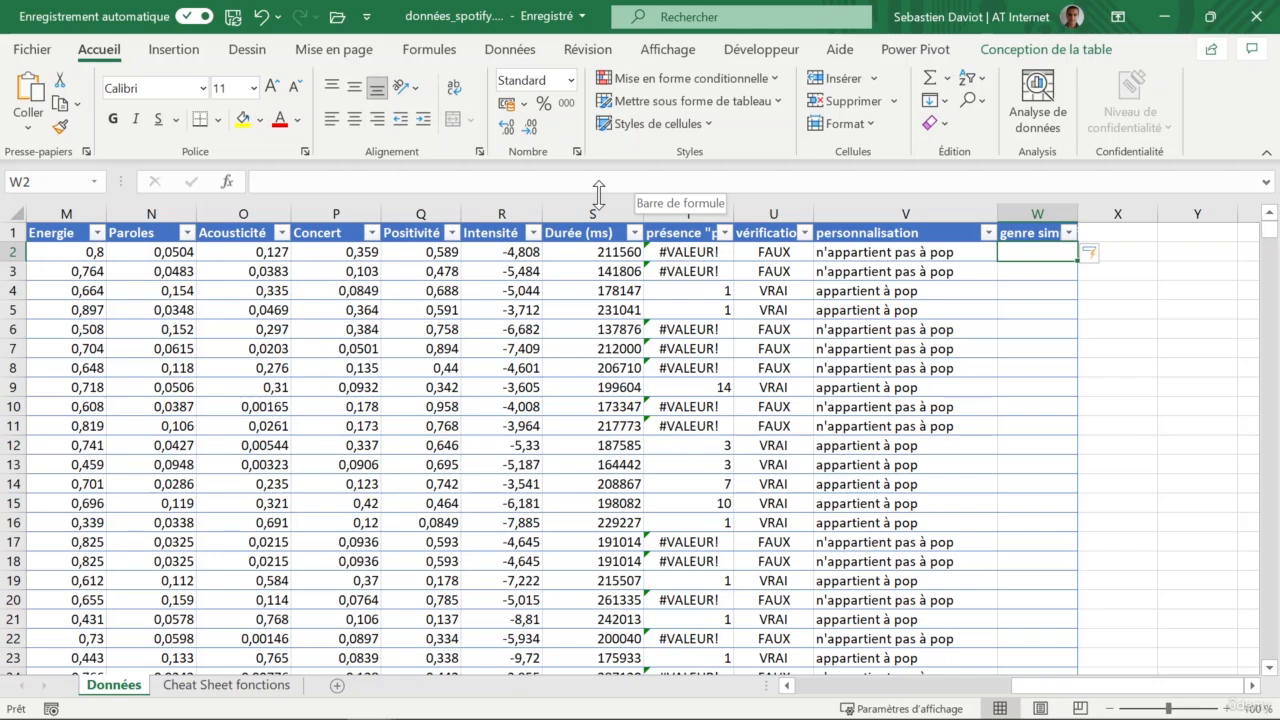
# Enlarge the formula bar to two lines and start a SI.CONDITIONS formula in W2 of the genre simplifié column.
pyautogui.moveTo(596, 199); pyautogui.dragTo(592, 222)
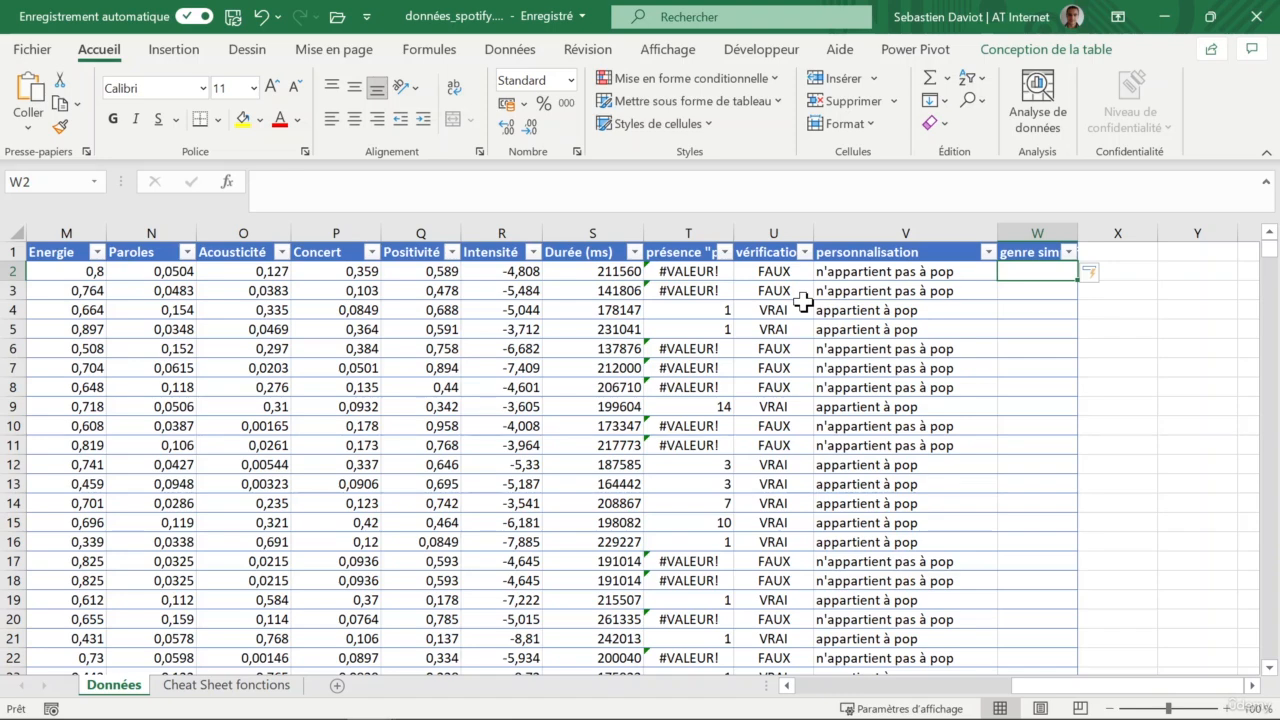
pyautogui.write('s')
pyautogui.press('BackSpace')
pyautogui.write('=si')
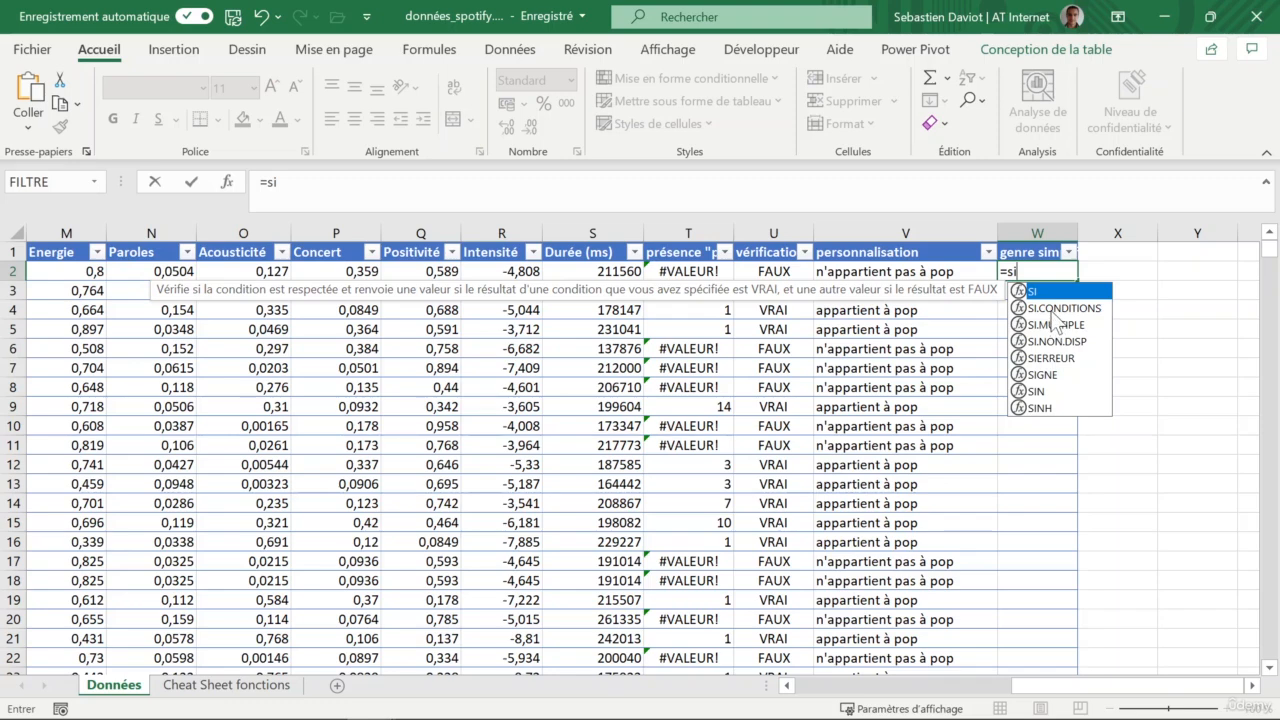
pyautogui.click(1058, 309)
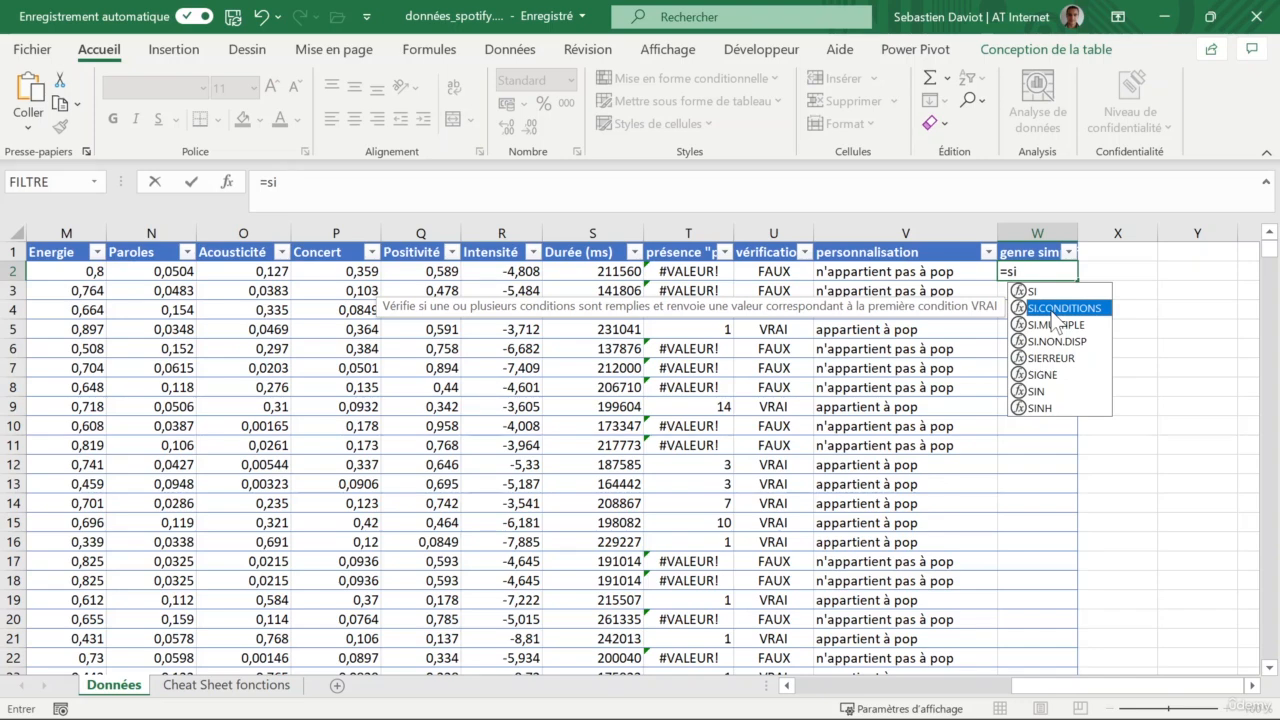
pyautogui.doubleClick(1052, 310)
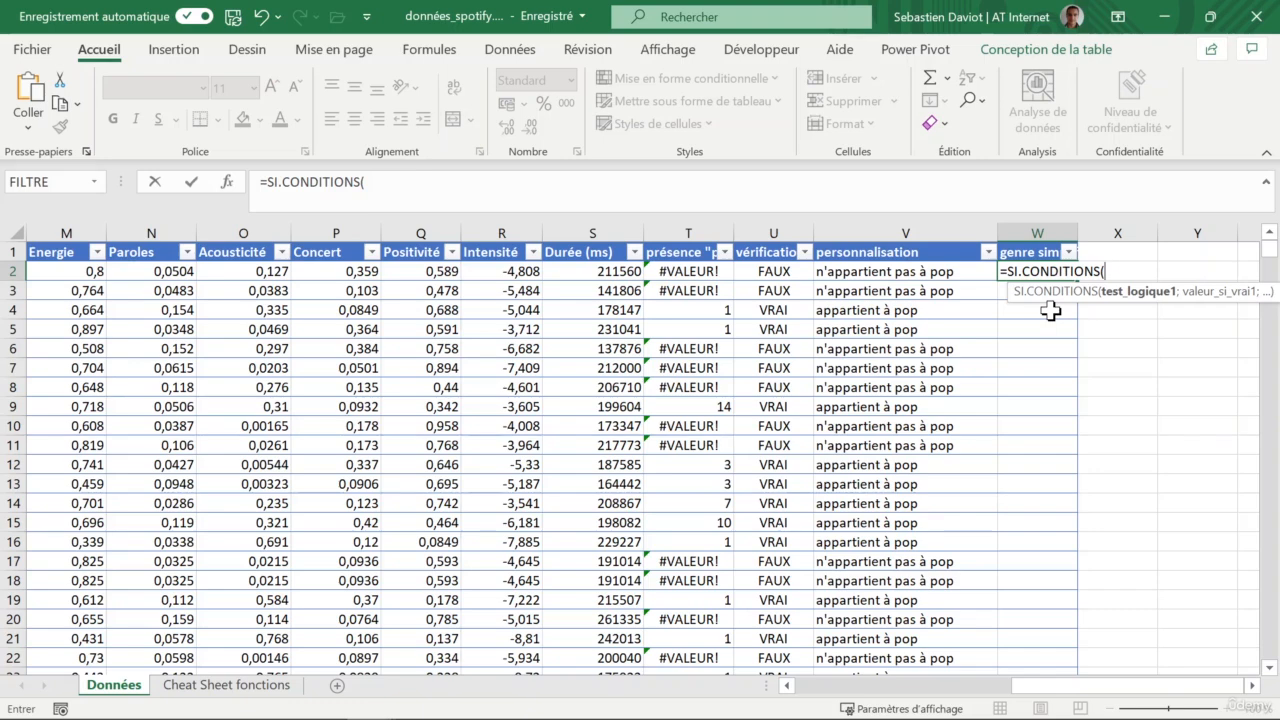
# Nest CHERCHE inside ESTNUM as the first logical test, with "pop" as the text to find.
pyautogui.write('est')
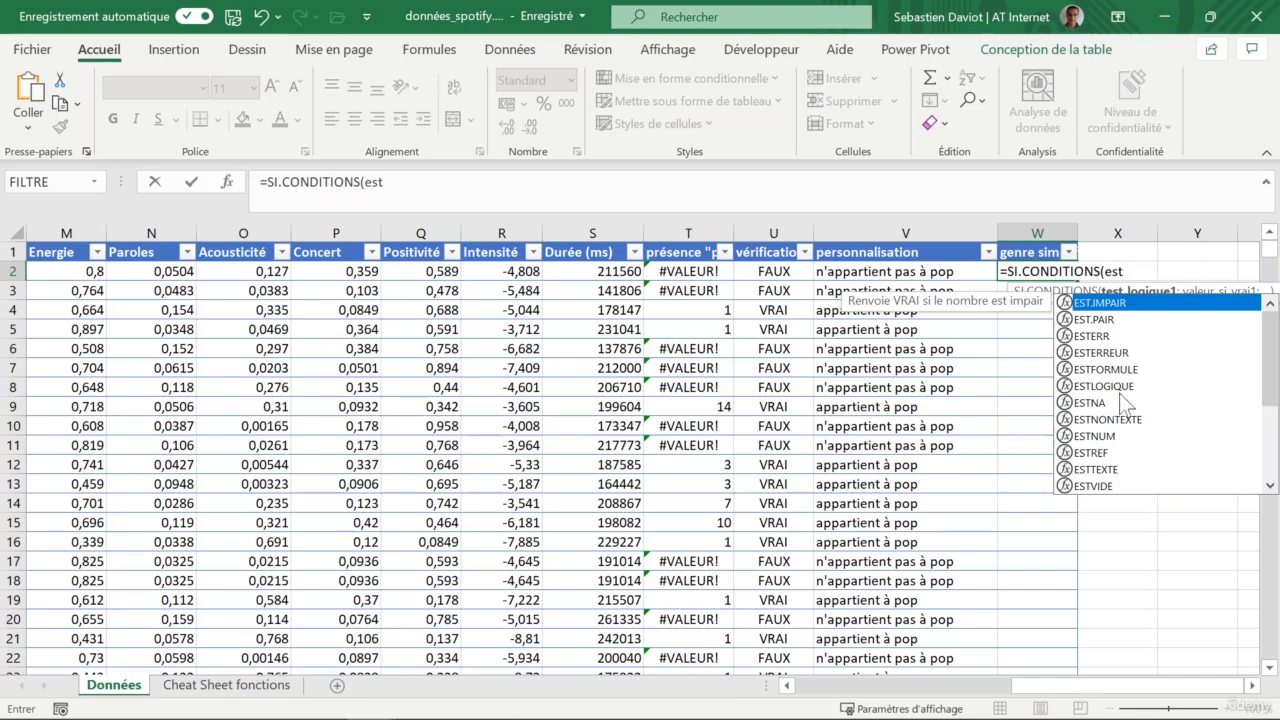
pyautogui.doubleClick(1098, 436)
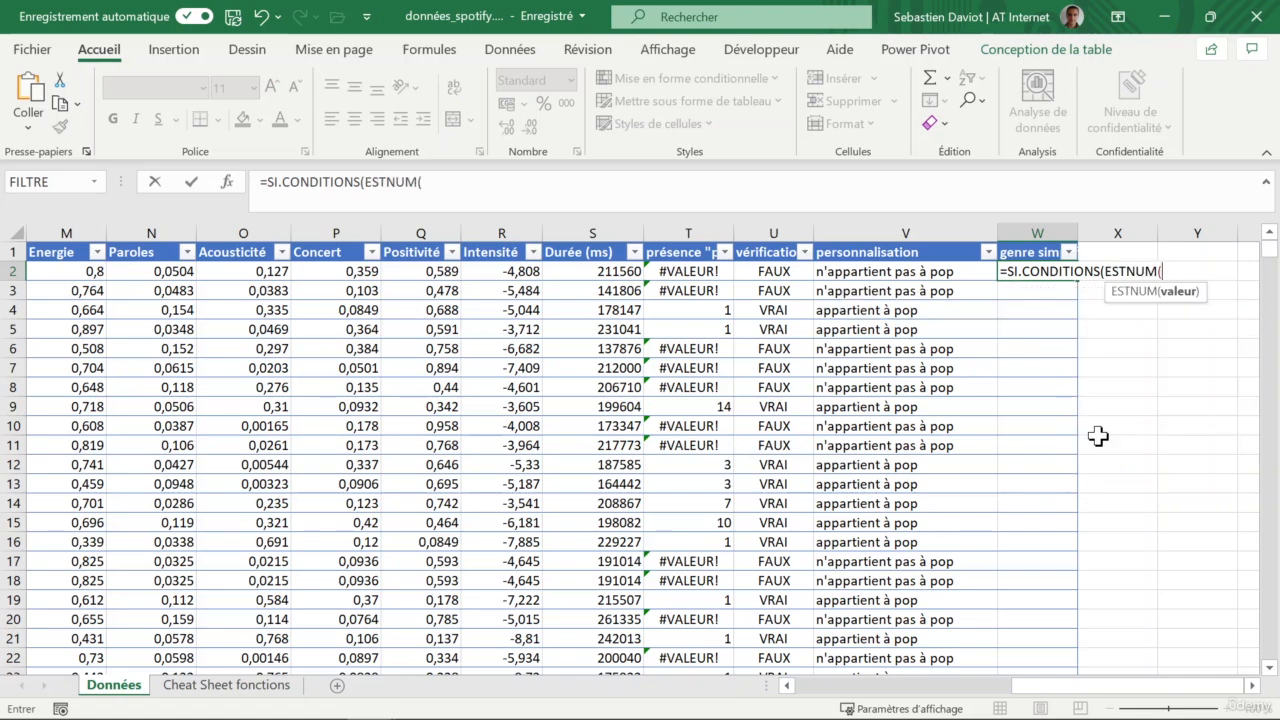
pyautogui.write('cher')
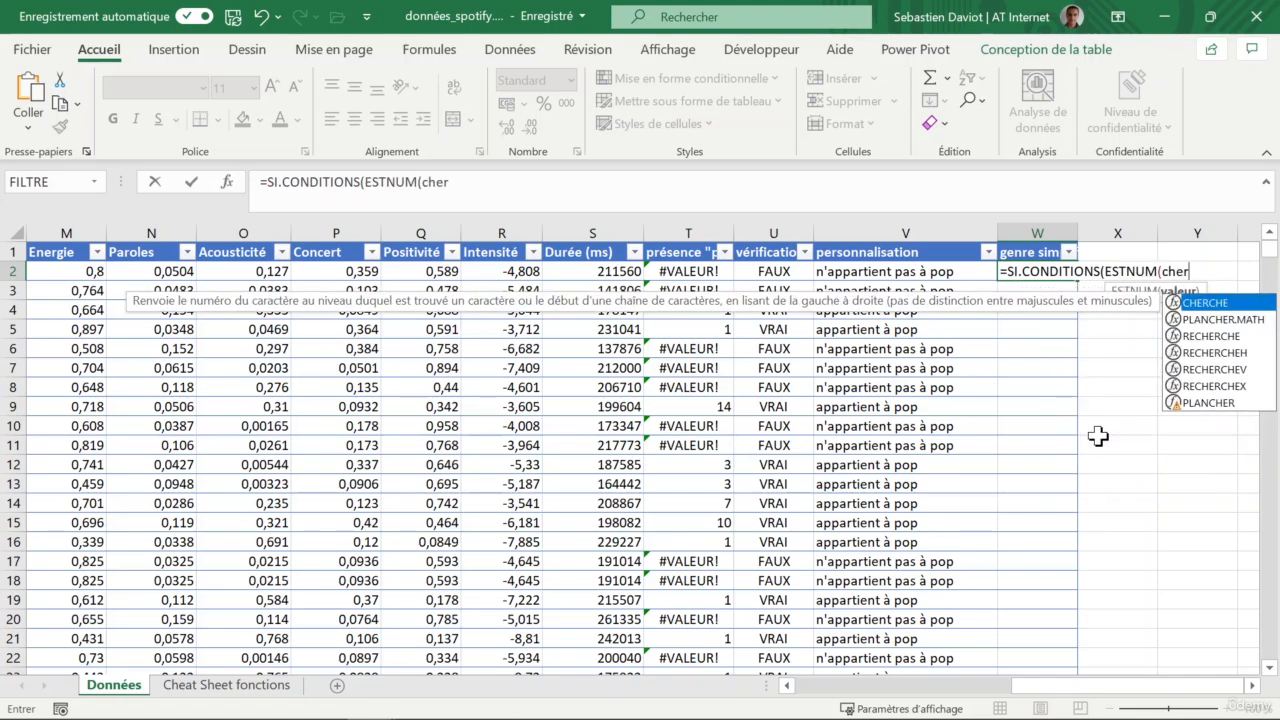
pyautogui.write('che')
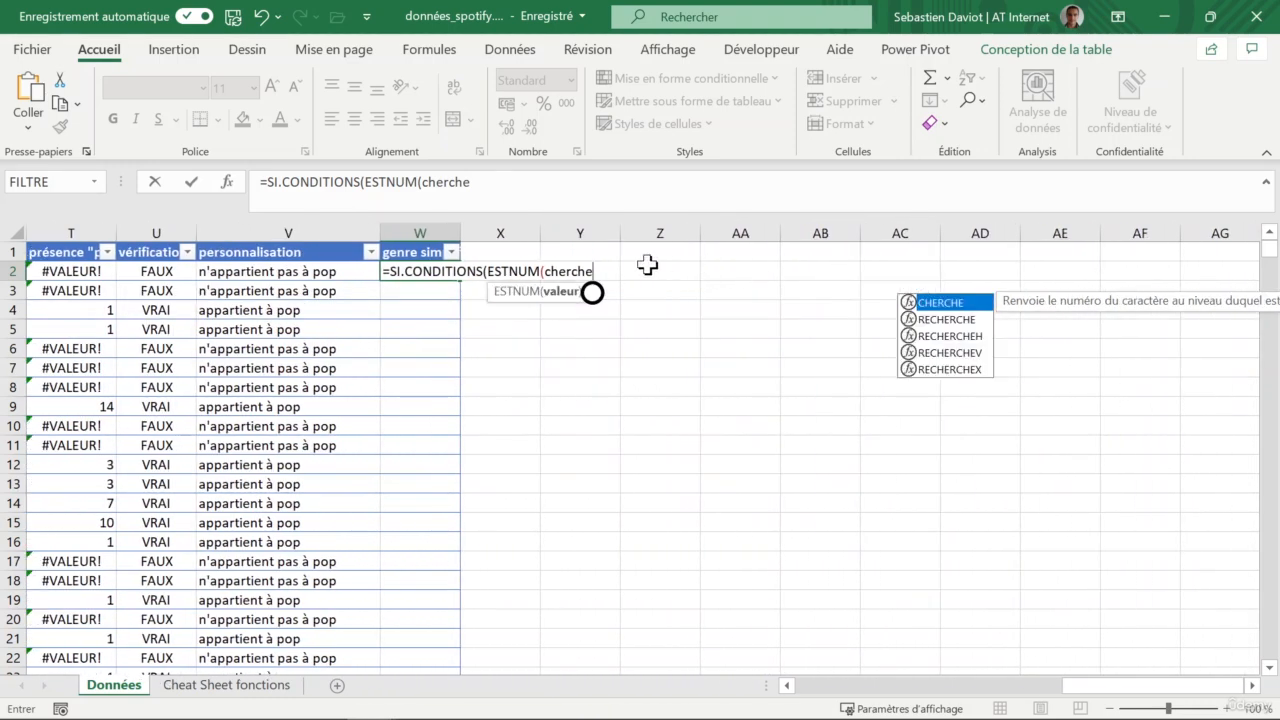
pyautogui.press('F2')
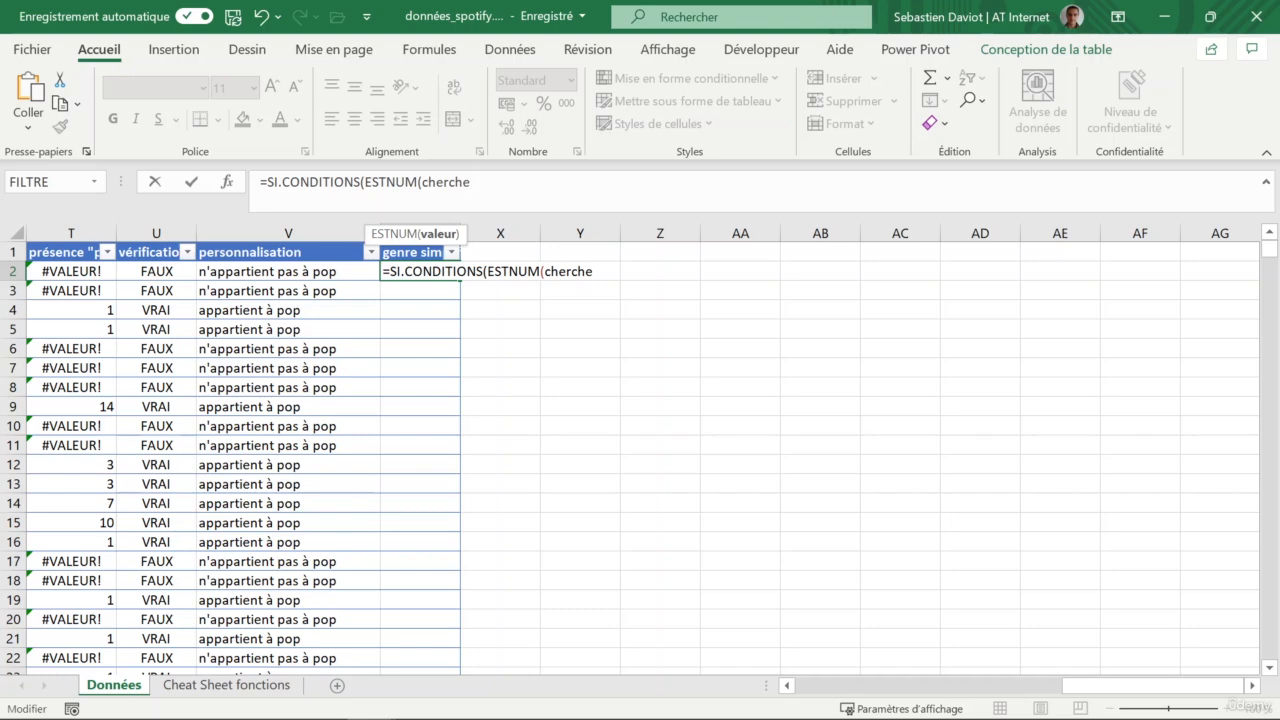
pyautogui.write('("pop"')
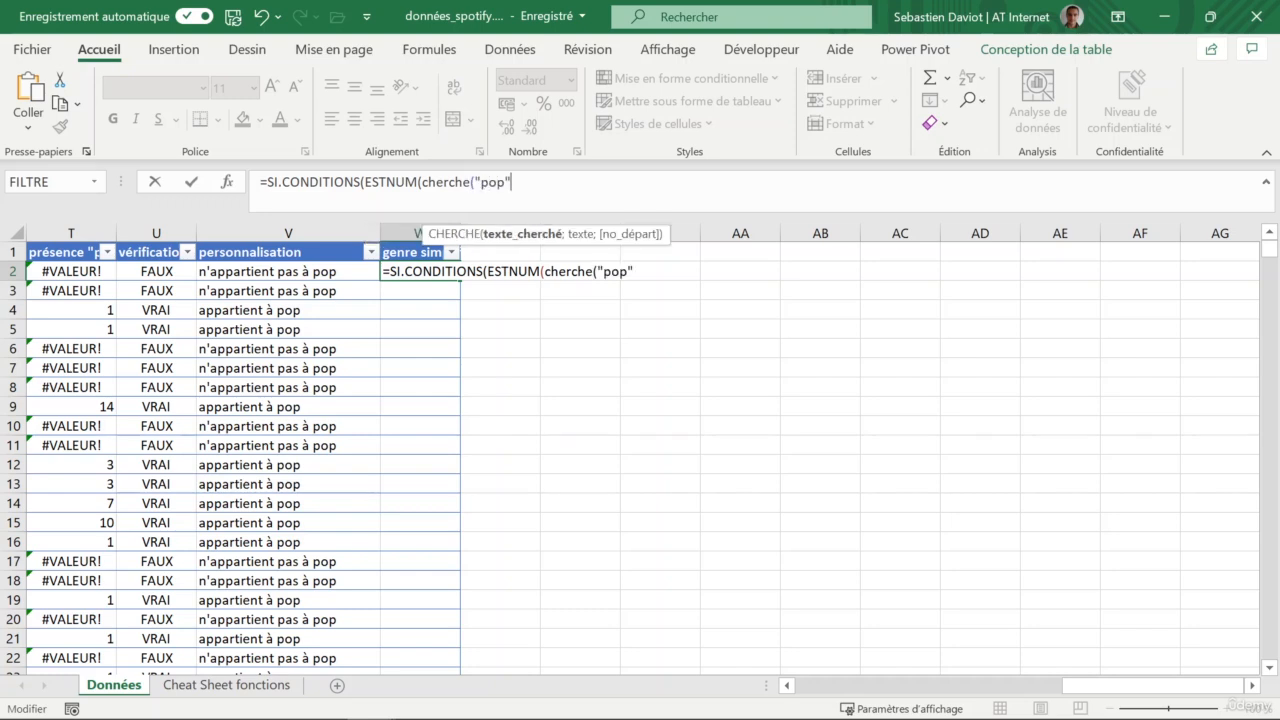
pyautogui.write(';')
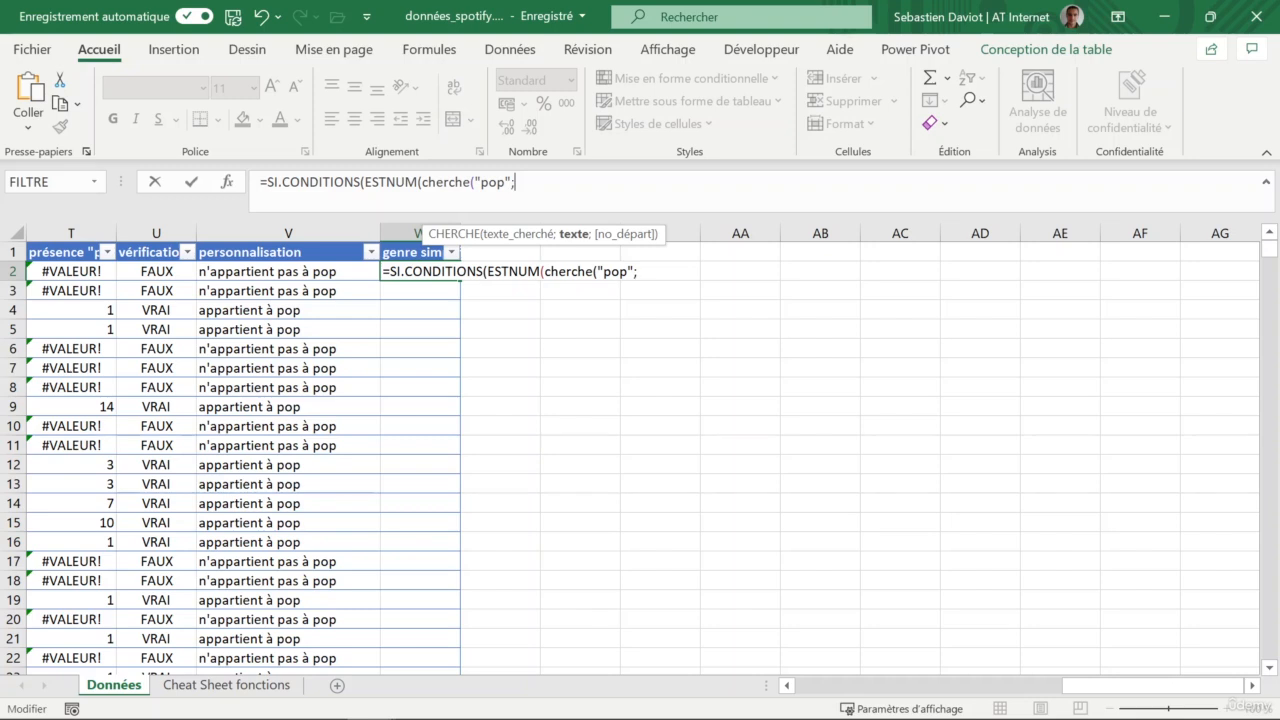
# Make CHERCHE look in the current row's [@[Genre principal]] and close both the CHERCHE and ESTNUM functions.
pyautogui.write('[@')
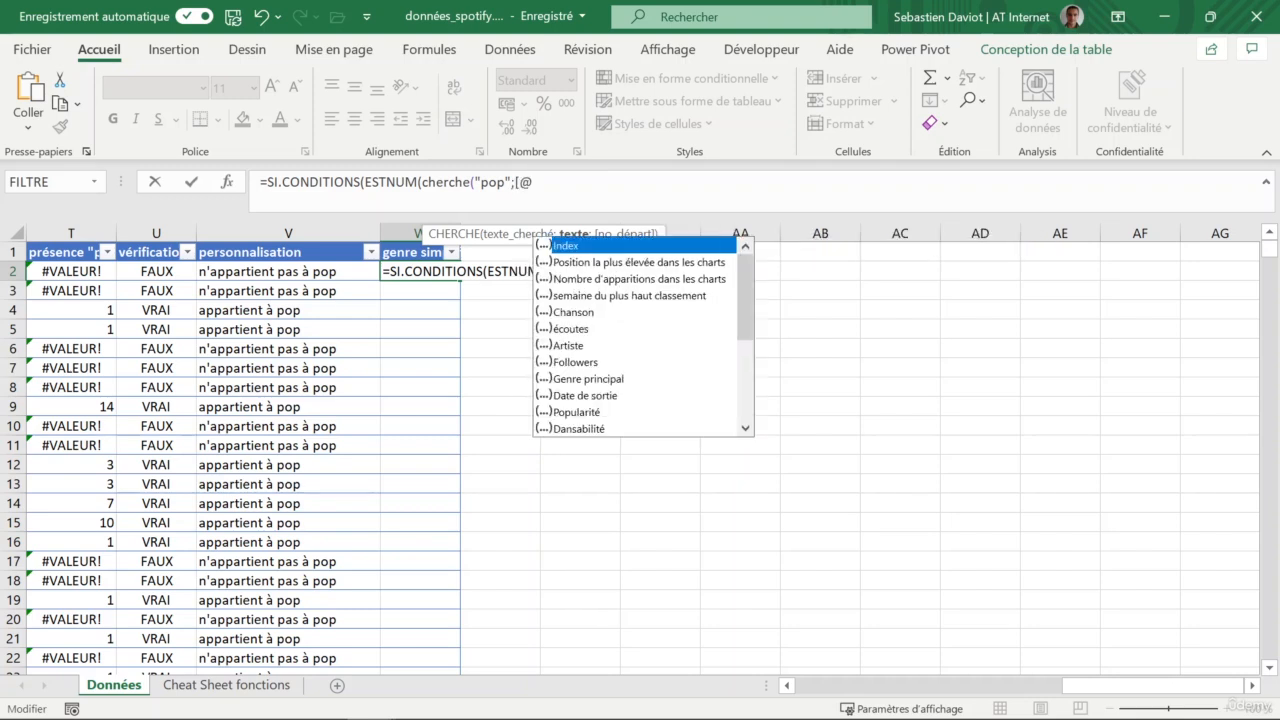
pyautogui.write('[')
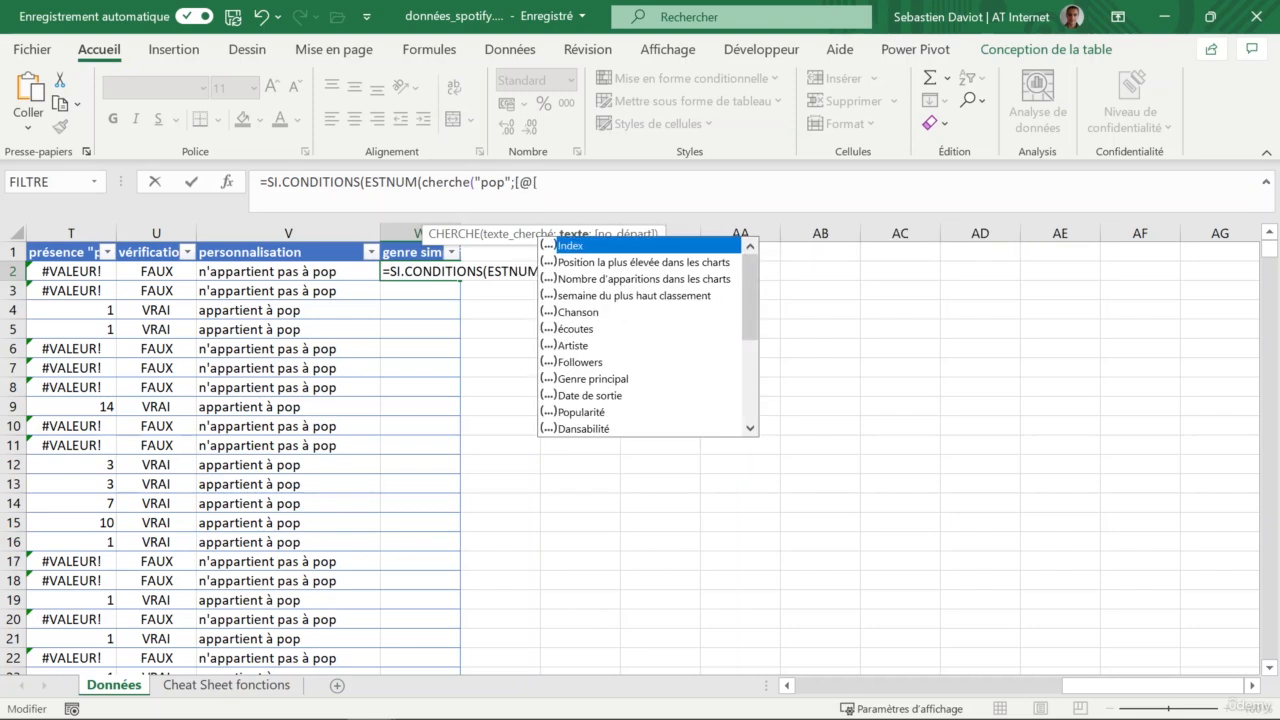
pyautogui.write('genre')
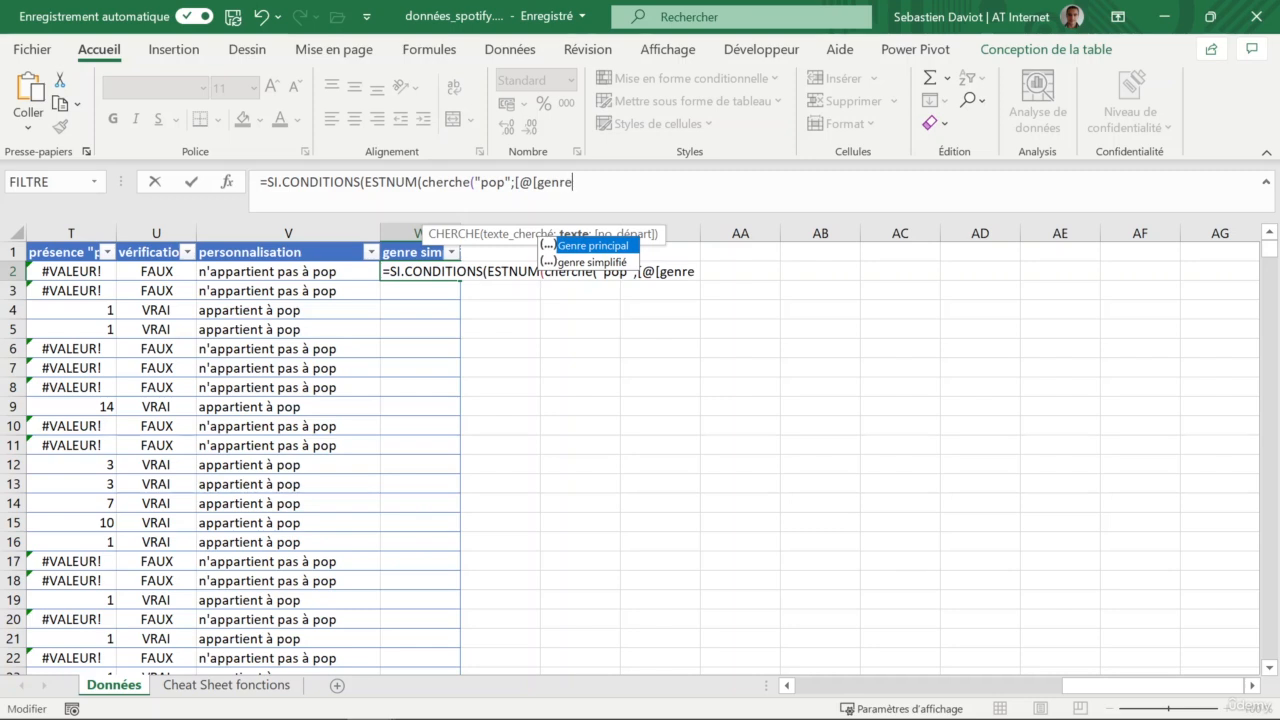
pyautogui.doubleClick(586, 248)
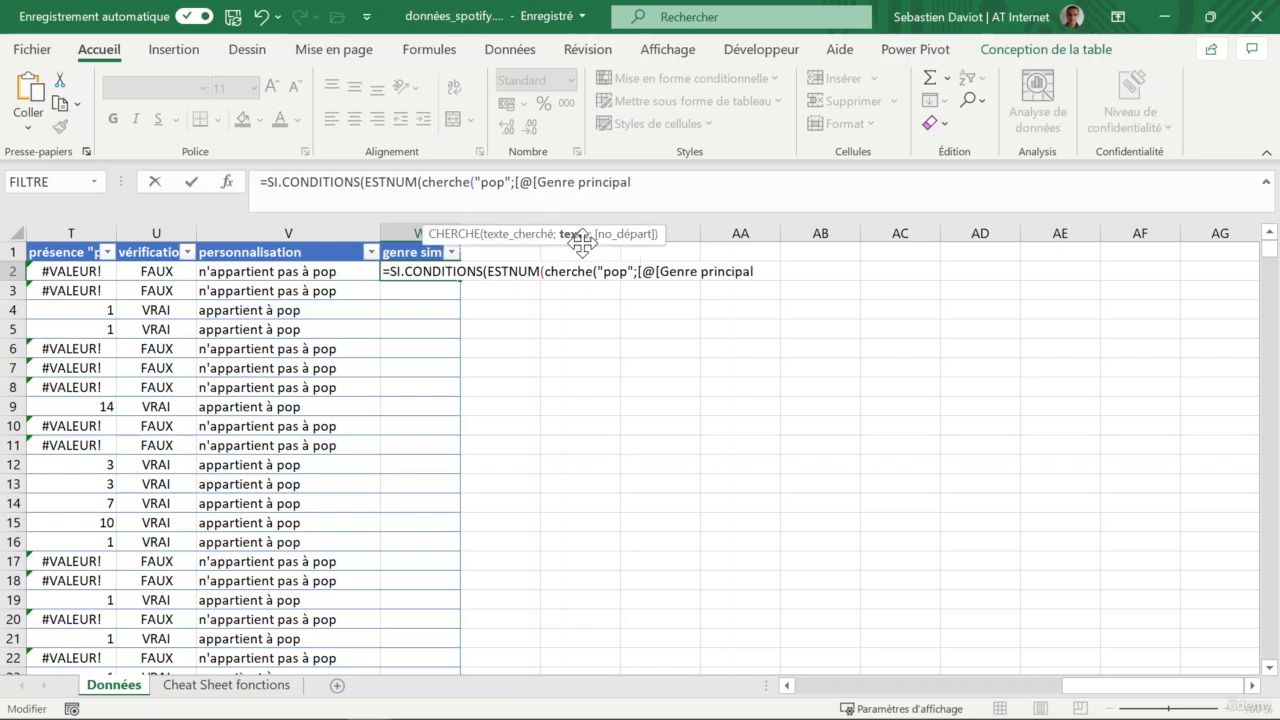
pyautogui.write(']]')
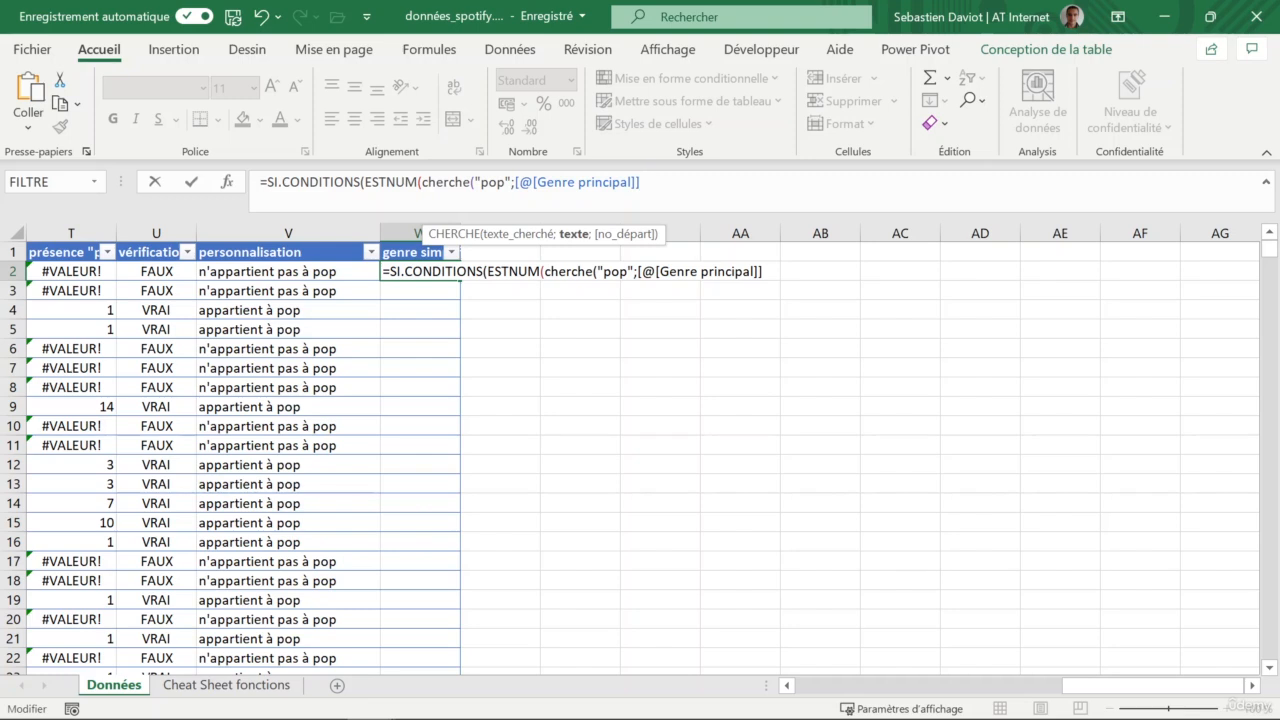
pyautogui.write(')')
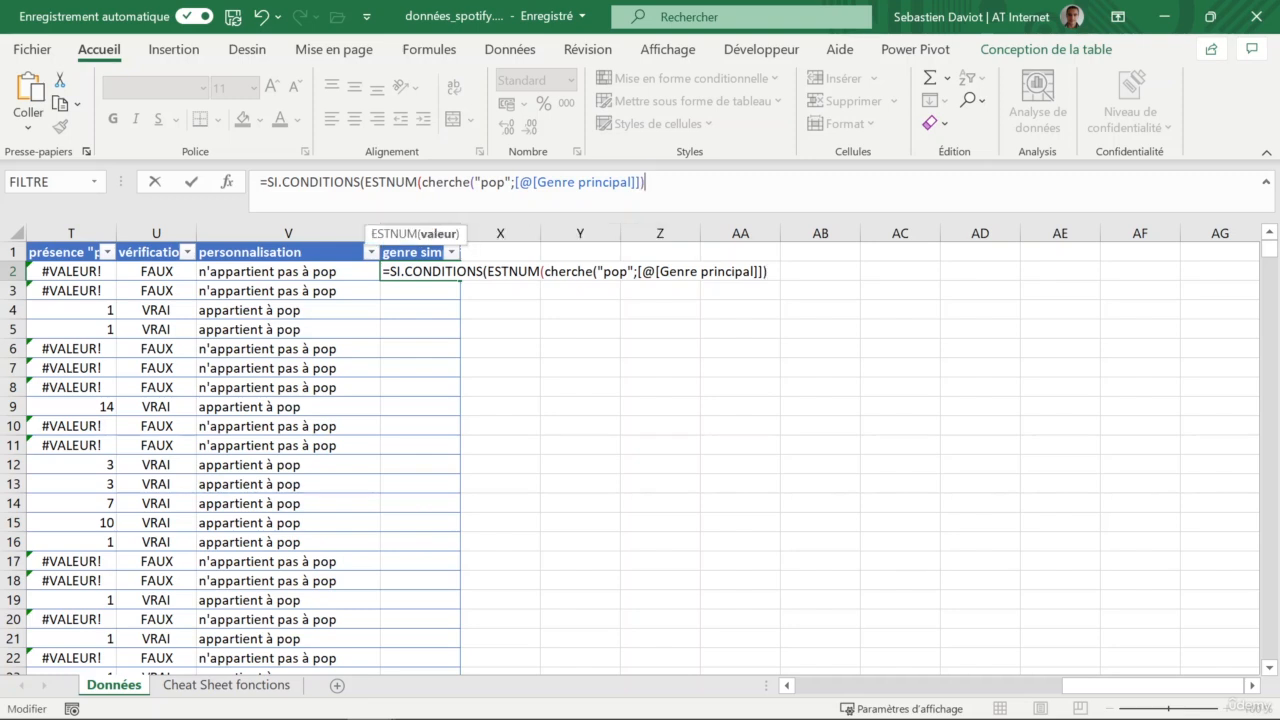
pyautogui.write(')')
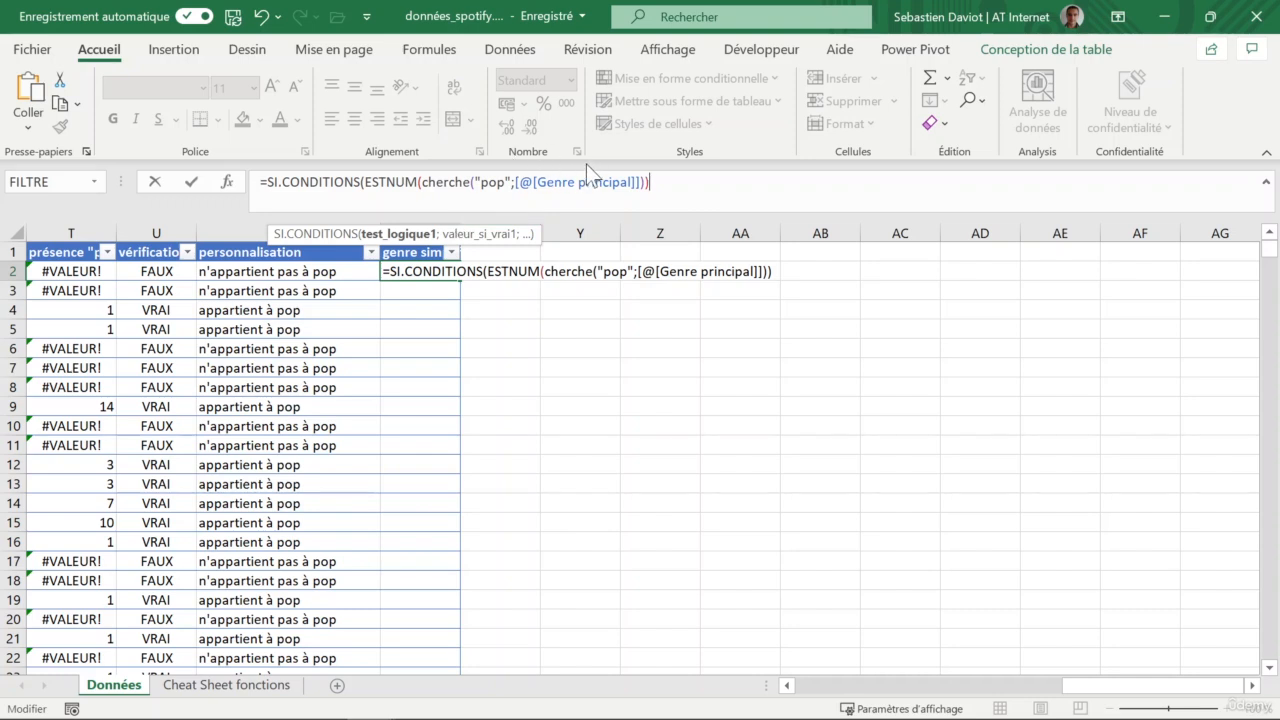
# Set "Pop" as the value returned when the first test is true, and open the second logical test.
pyautogui.write(';')
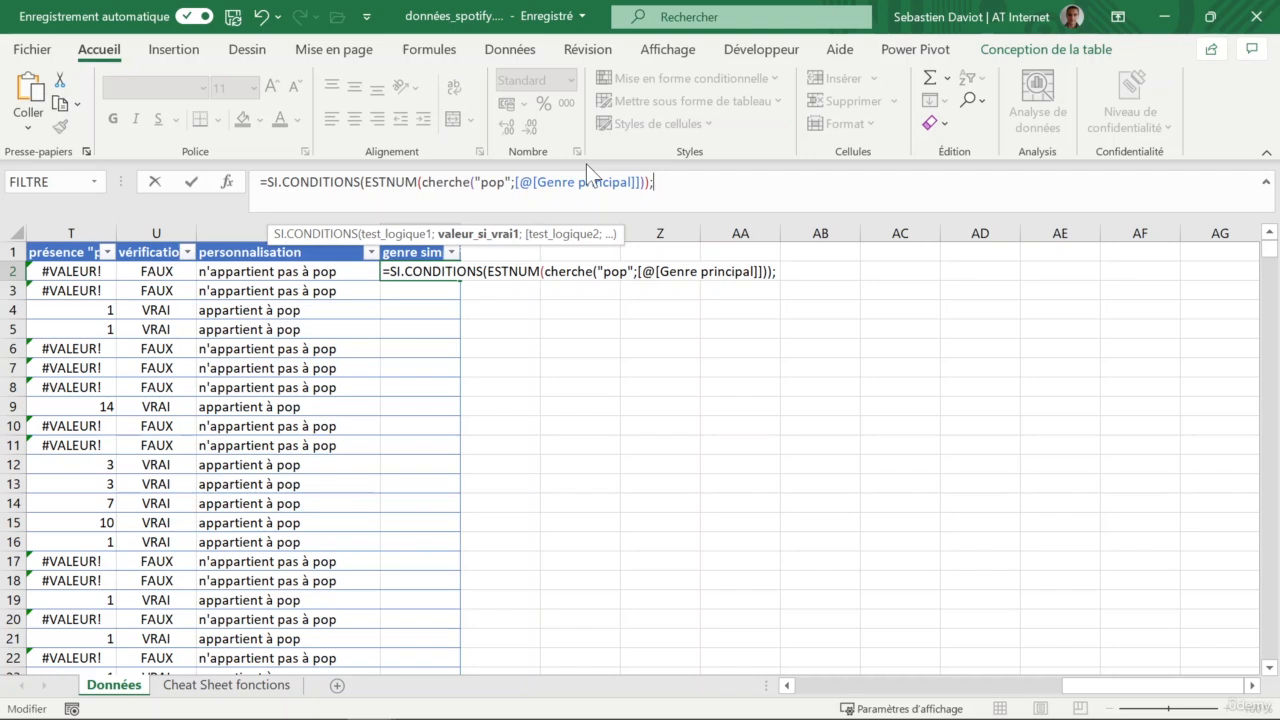
pyautogui.write('"Pop"')
pyautogui.write(';')
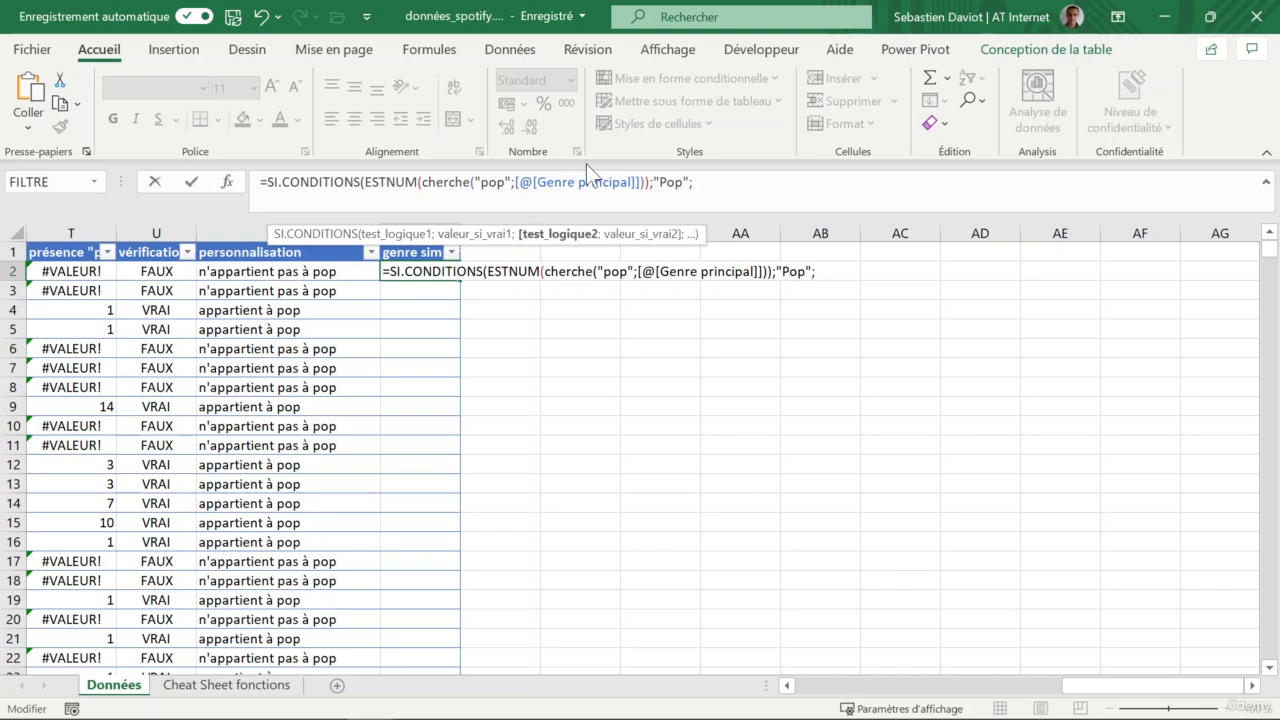
# Duplicate the ESTNUM test and its result as the second condition, and replace its searched text with "hip hop".
pyautogui.moveTo(692, 182); pyautogui.dragTo(364, 182)
pyautogui.hotkey('ctrl', 'c')
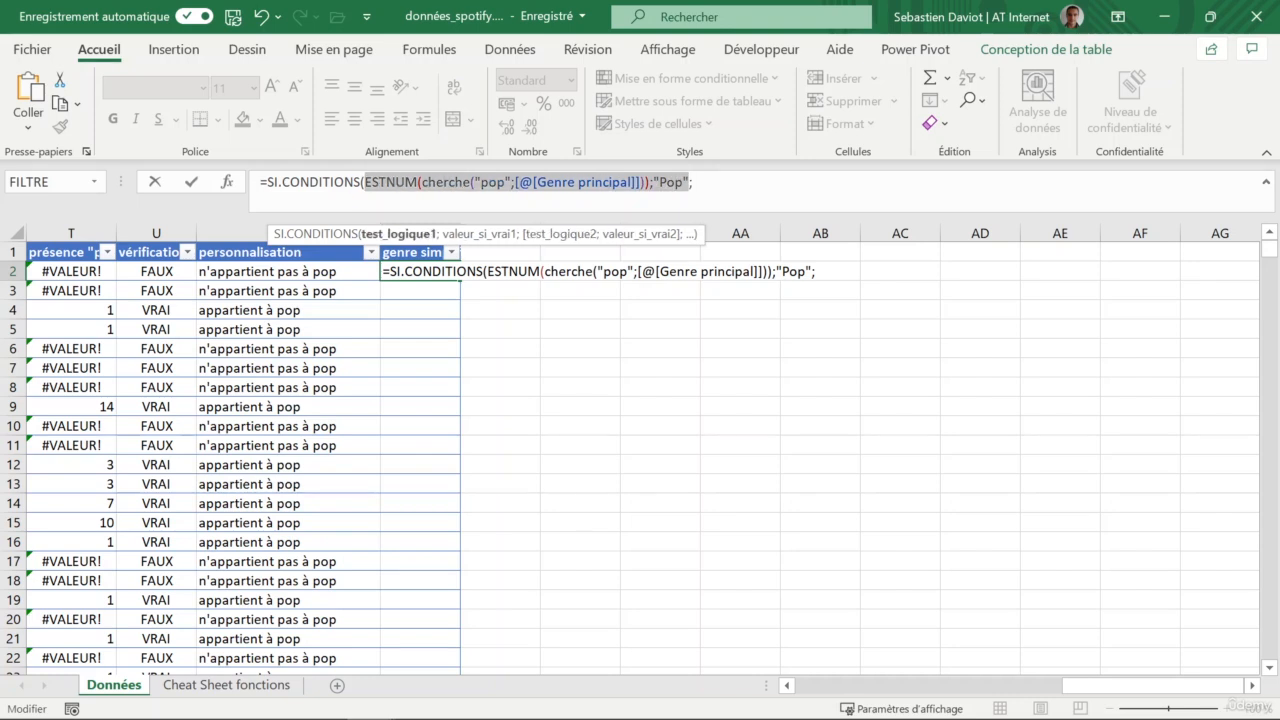
pyautogui.click(694, 182)
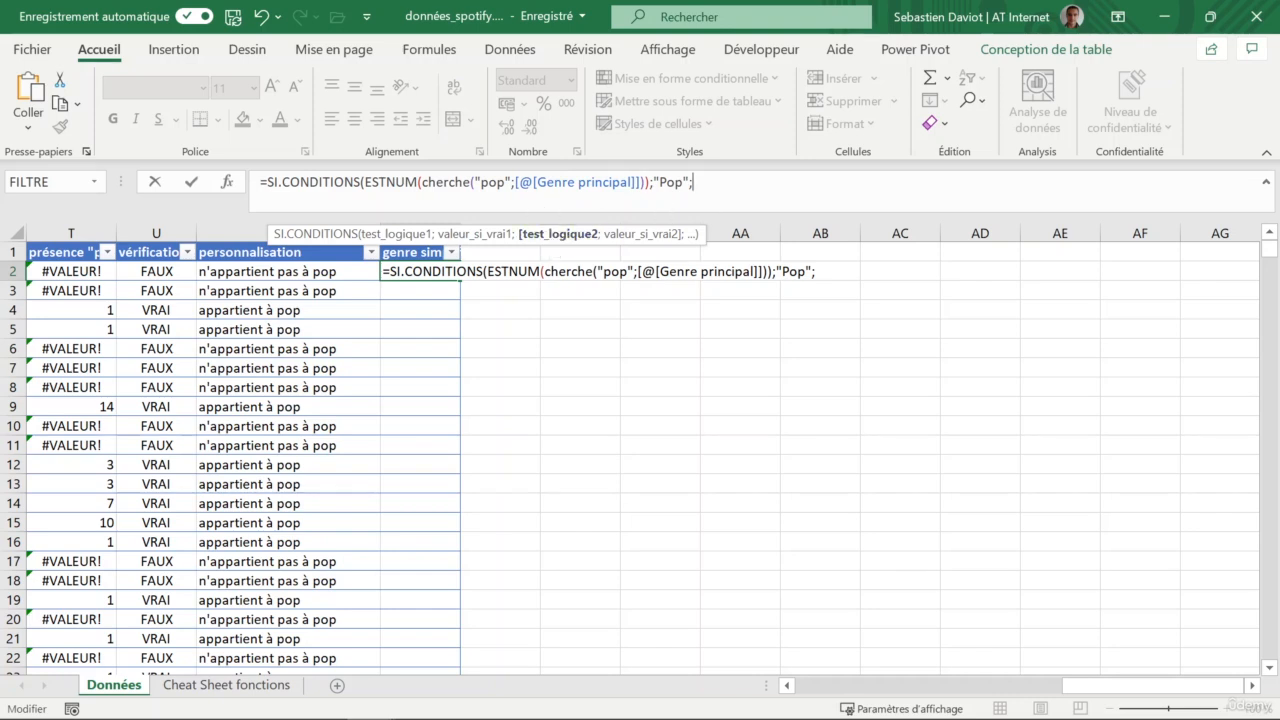
pyautogui.hotkey('ctrl', 'v')
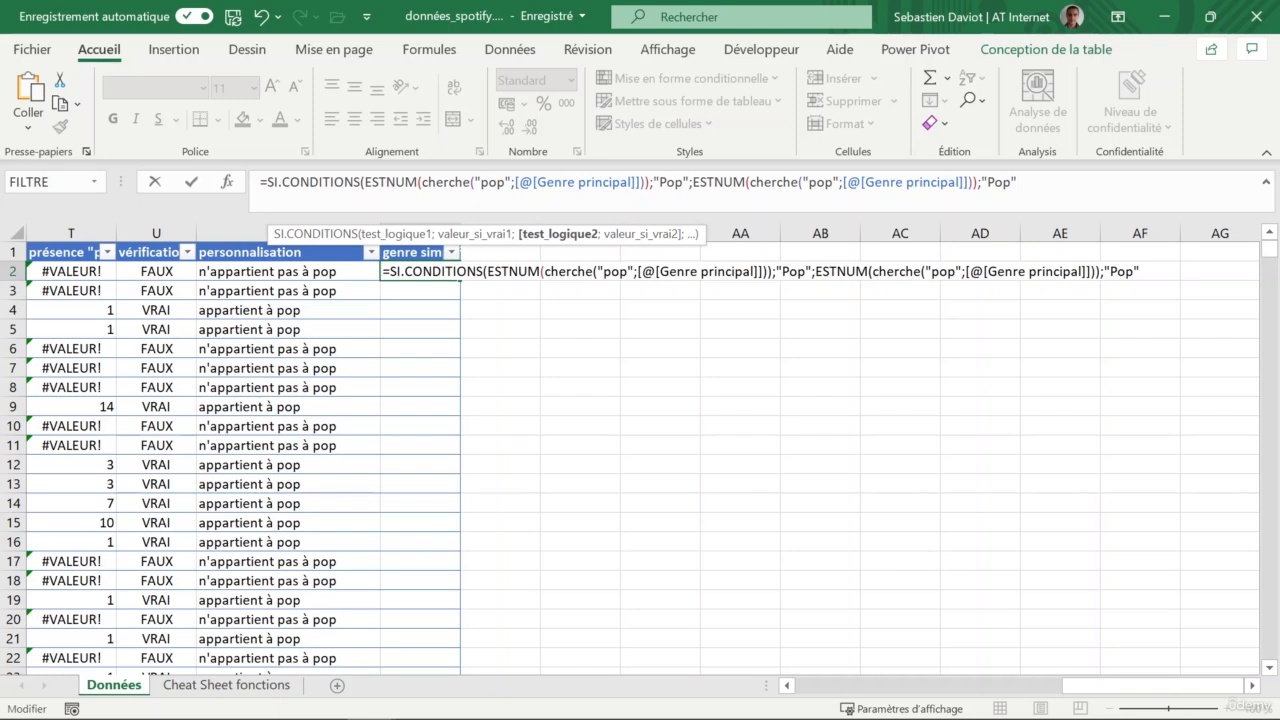
pyautogui.click(825, 182)
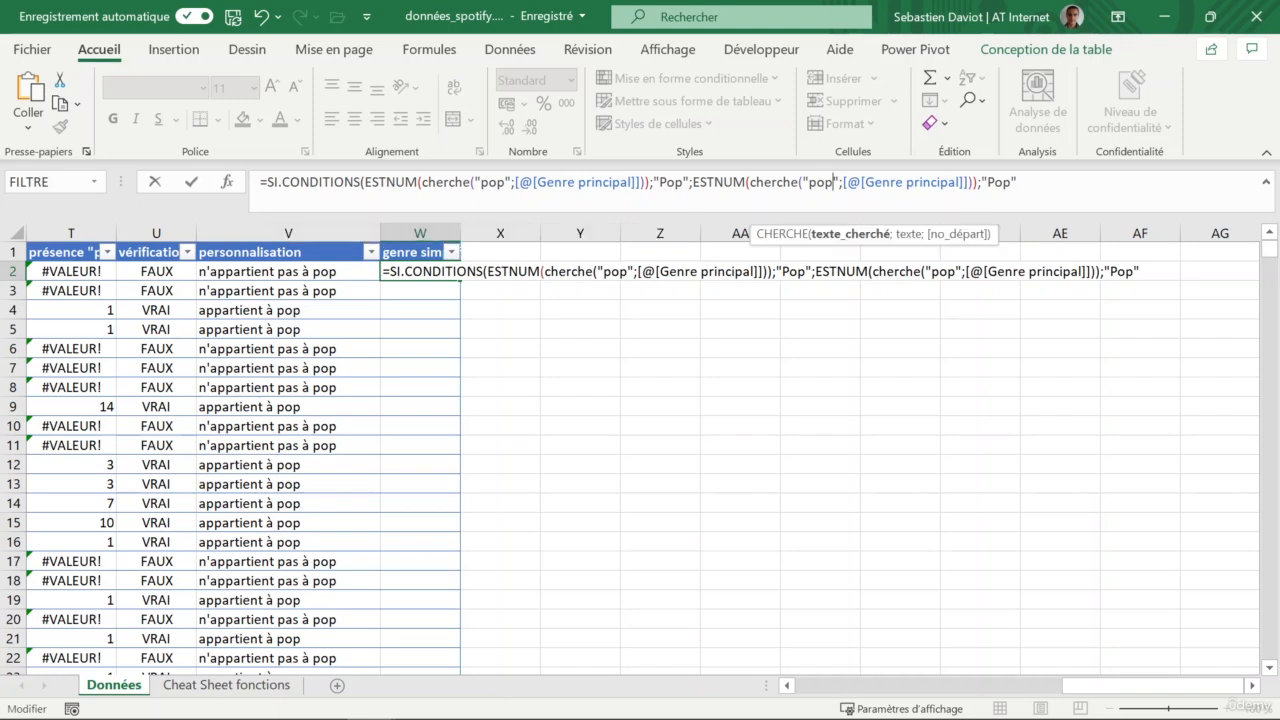
pyautogui.press('BackSpace')
pyautogui.press('BackSpace')
pyautogui.press('BackSpace')
pyautogui.write('hip')
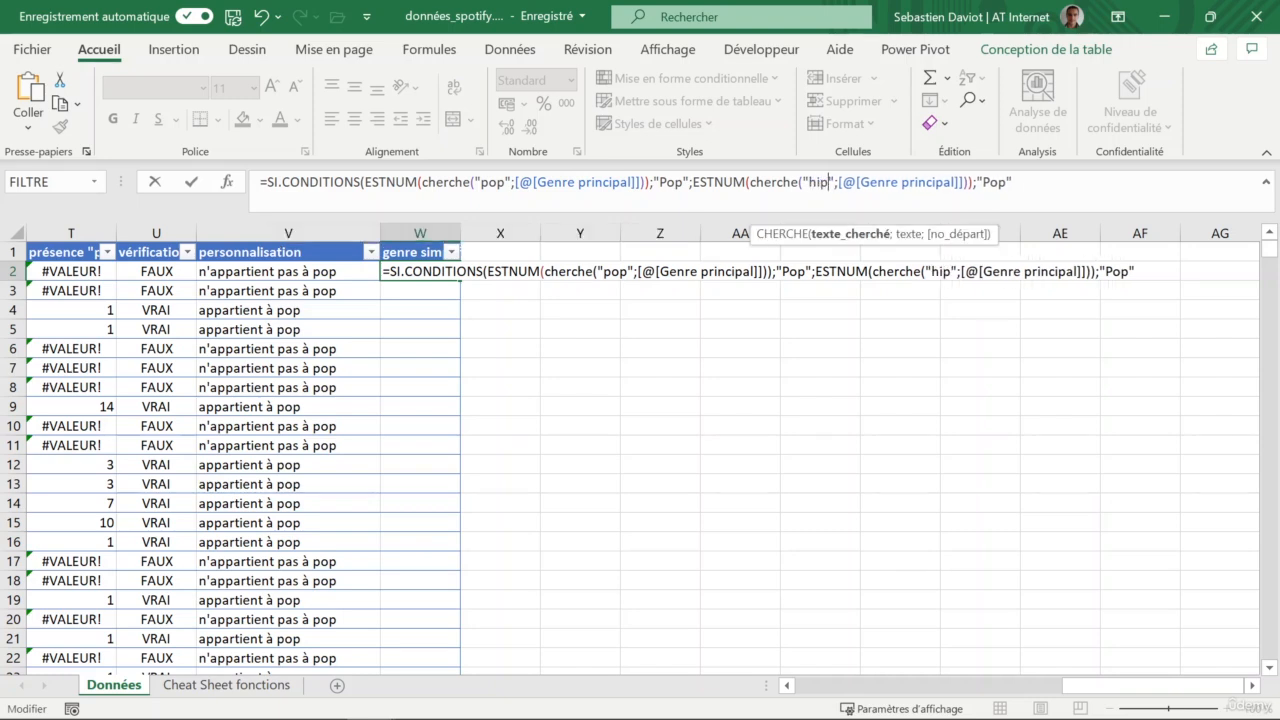
pyautogui.write(' hop')
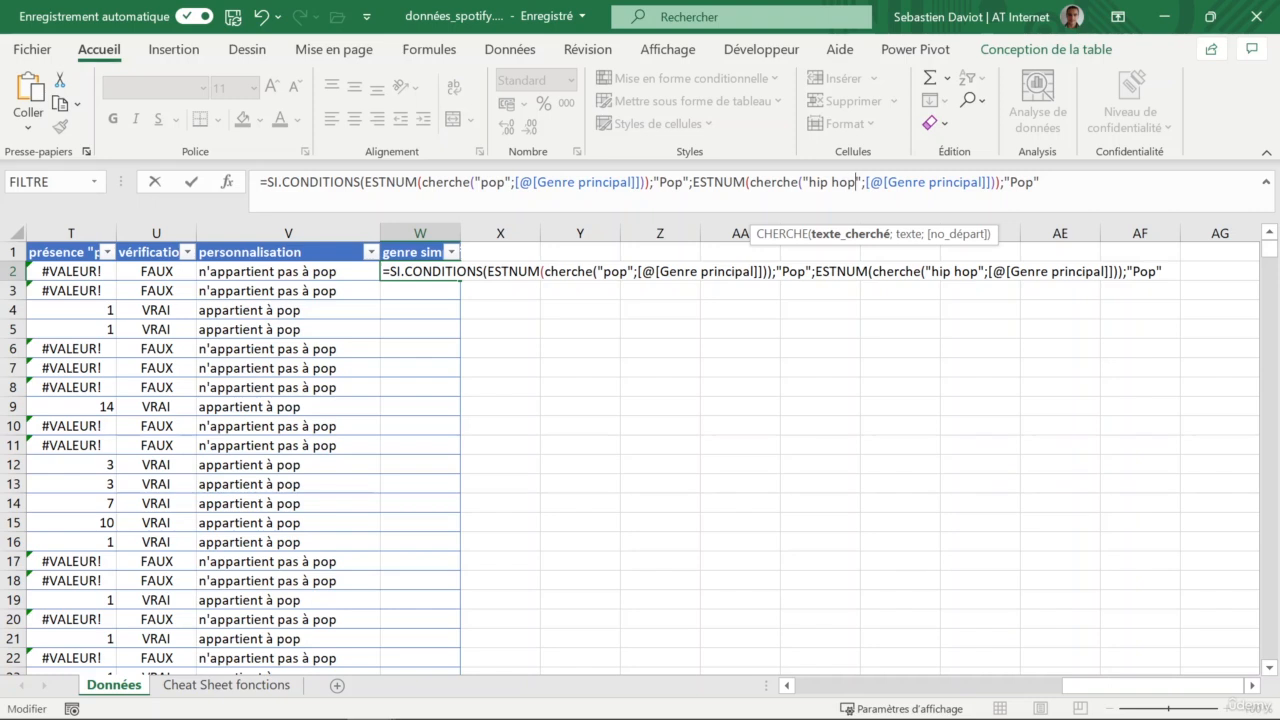
# Change the second condition's returned value to "Hip hop" and add a separator for a third condition.
pyautogui.click(1027, 182)
pyautogui.press('Right')
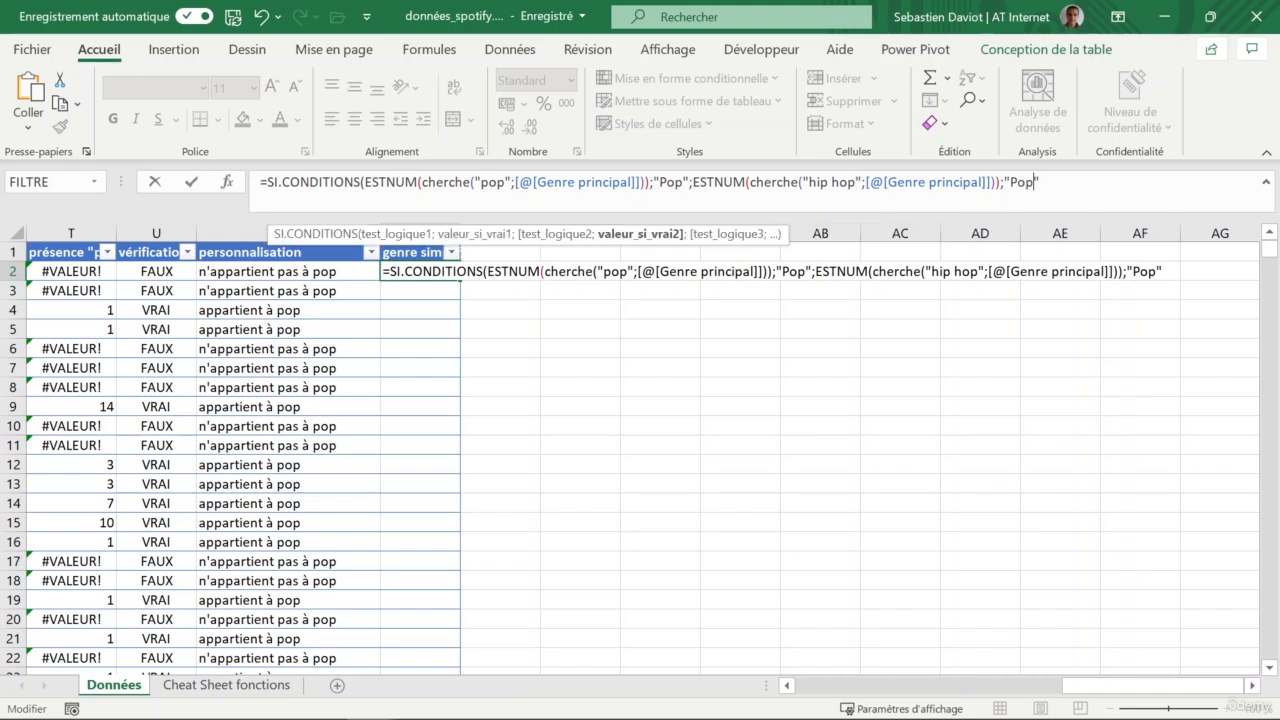
pyautogui.press('BackSpace')
pyautogui.press('BackSpace')
pyautogui.press('BackSpace')
pyautogui.write('Hip hop"')
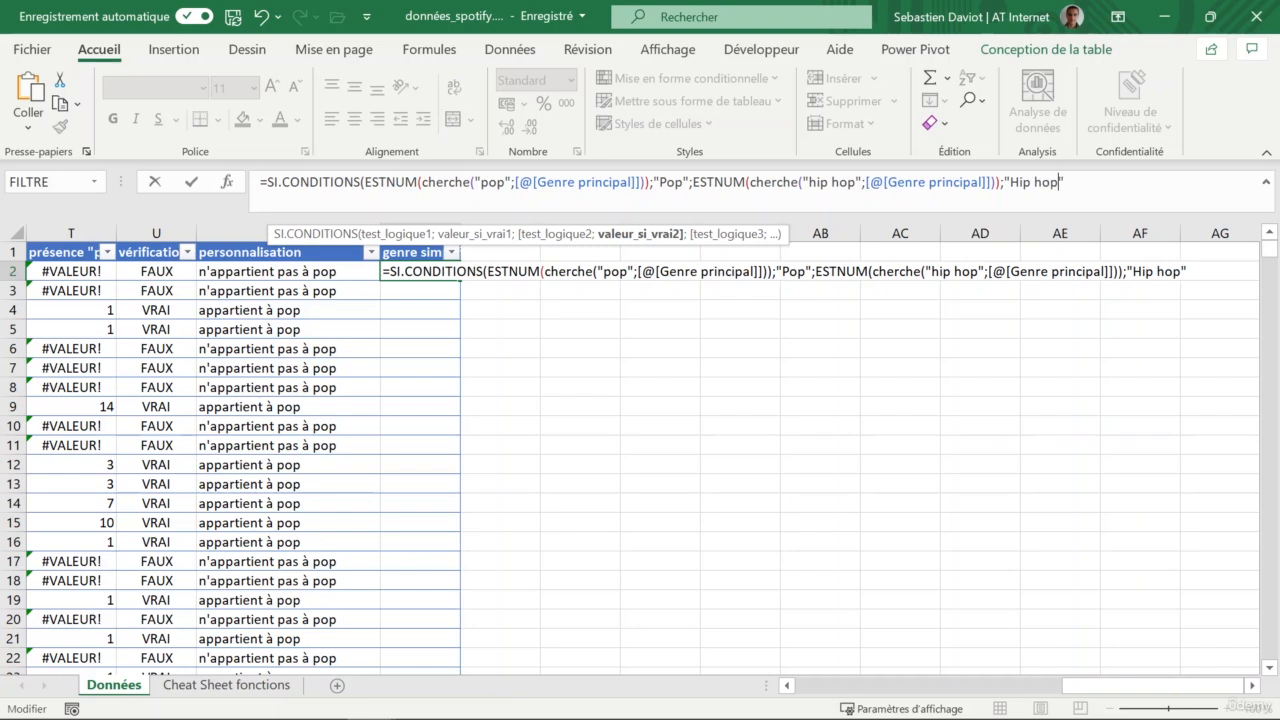
pyautogui.write(';')
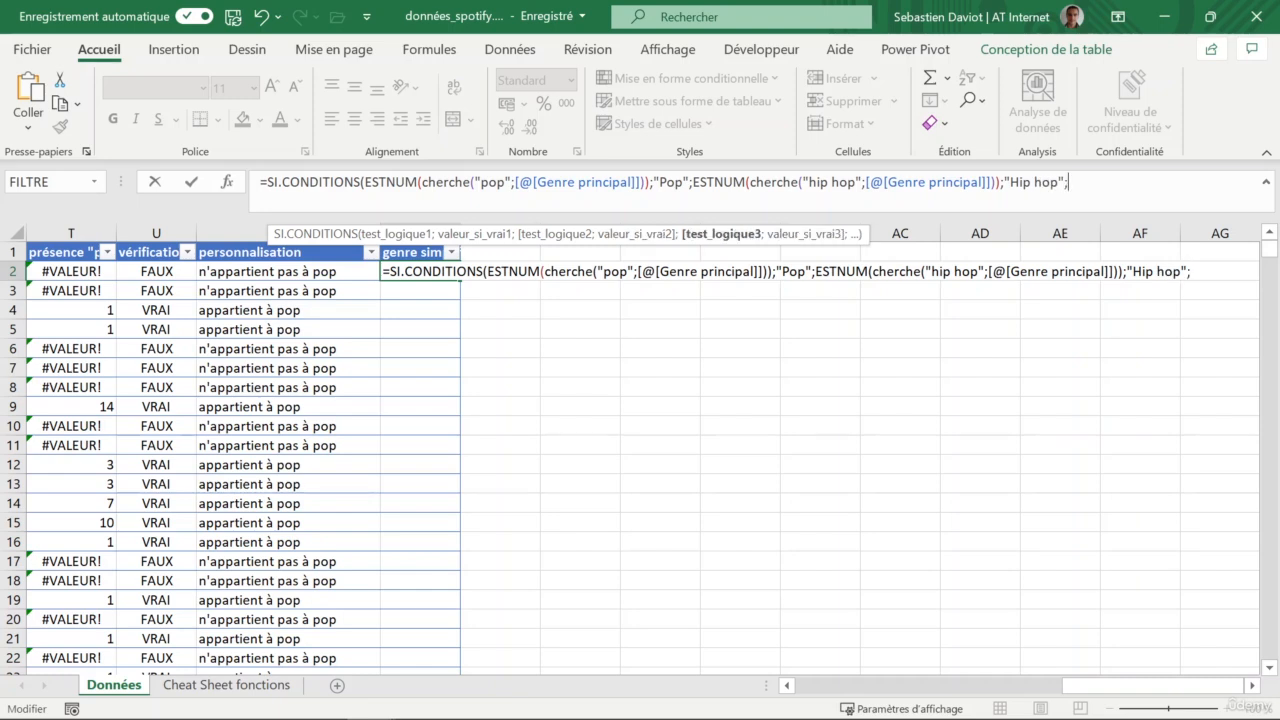
# Paste the copied test and result as the third condition, and replace its searched text with "rap".
pyautogui.hotkey('ctrl', 'v')
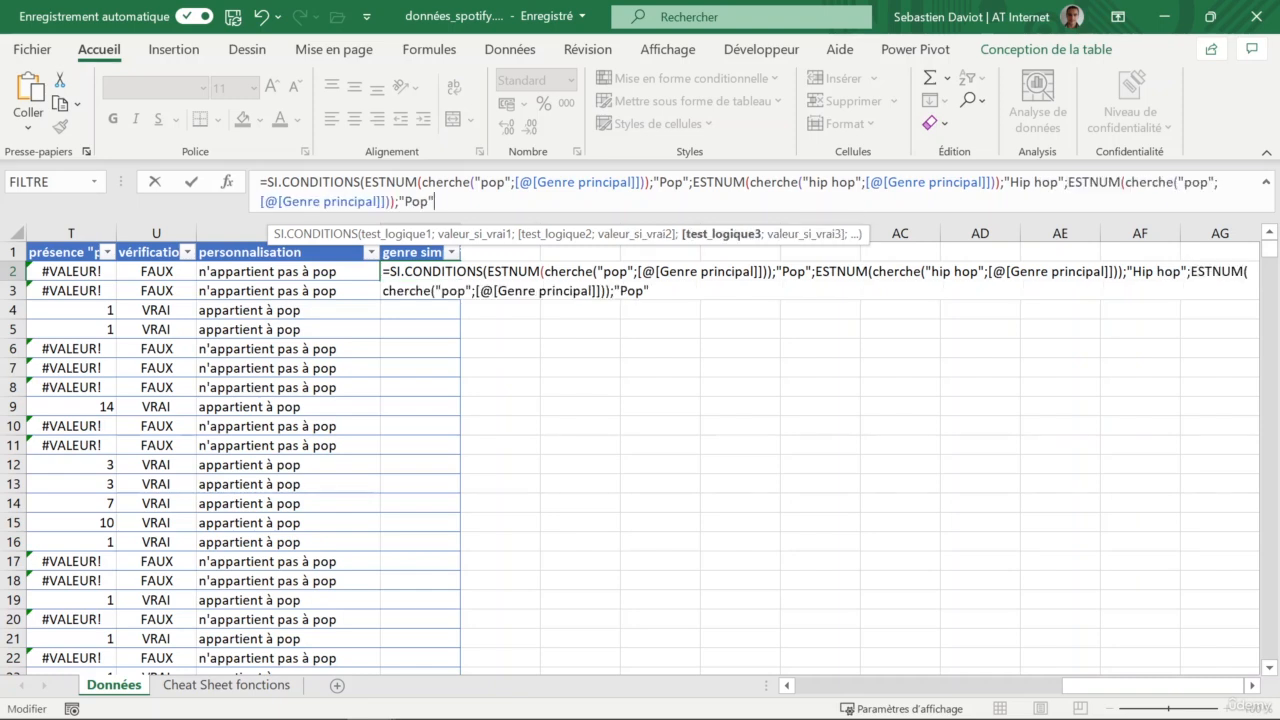
pyautogui.click(1200, 182)
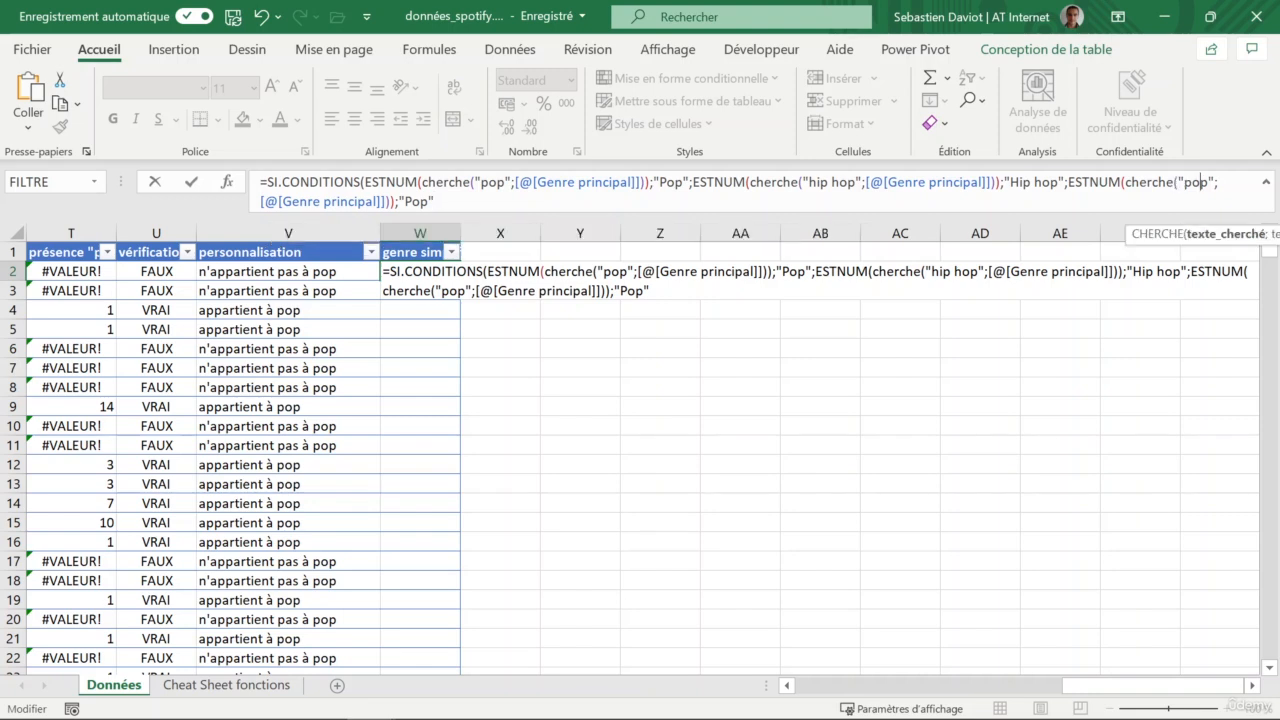
pyautogui.press('Right')
pyautogui.press('BackSpace')
pyautogui.press('BackSpace')
pyautogui.press('BackSpace')
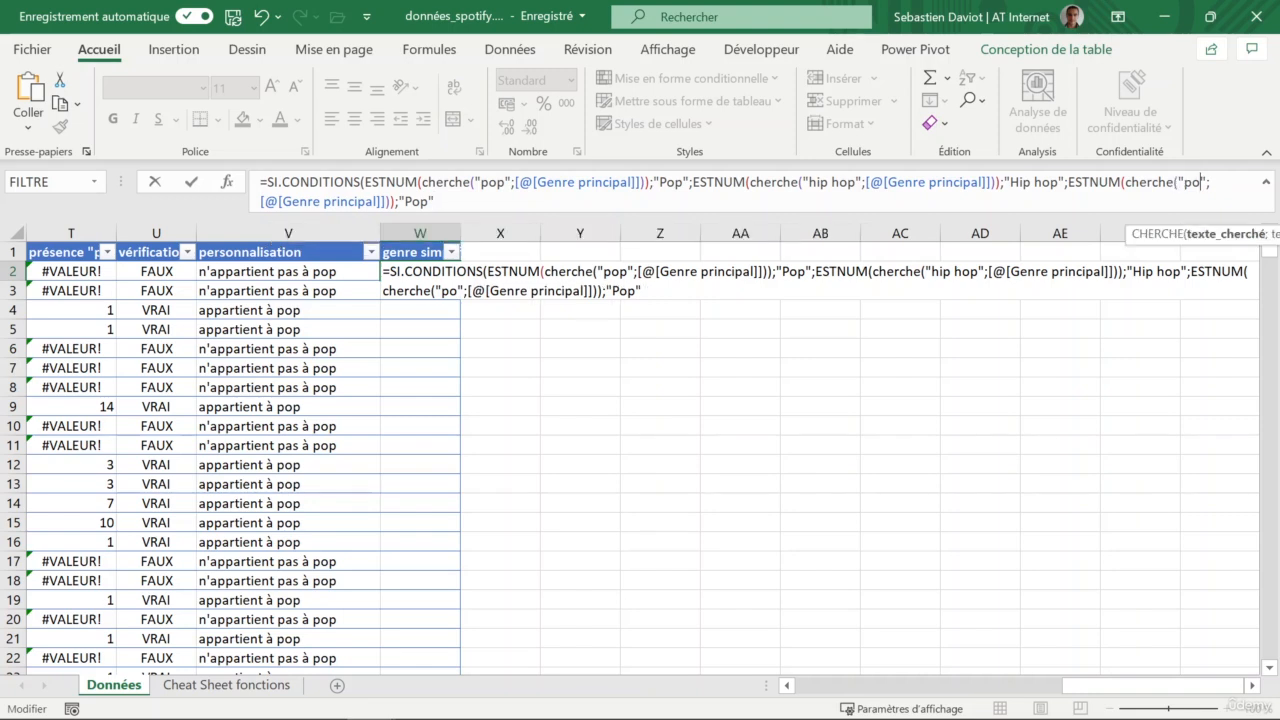
pyautogui.write('rap')
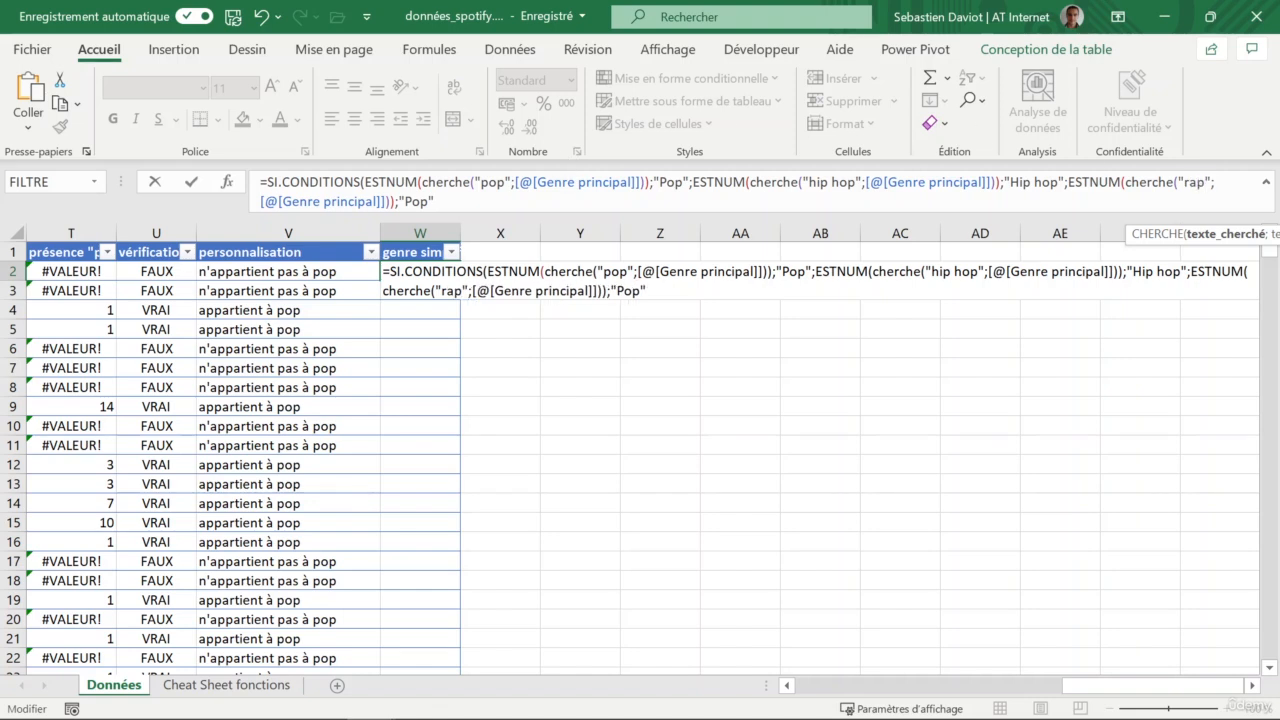
# Change the third condition's returned value to "Rap" and add a separator for a fourth condition.
pyautogui.click(429, 202)
pyautogui.press('BackSpace')
pyautogui.press('BackSpace')
pyautogui.press('BackSpace')
pyautogui.write('R')
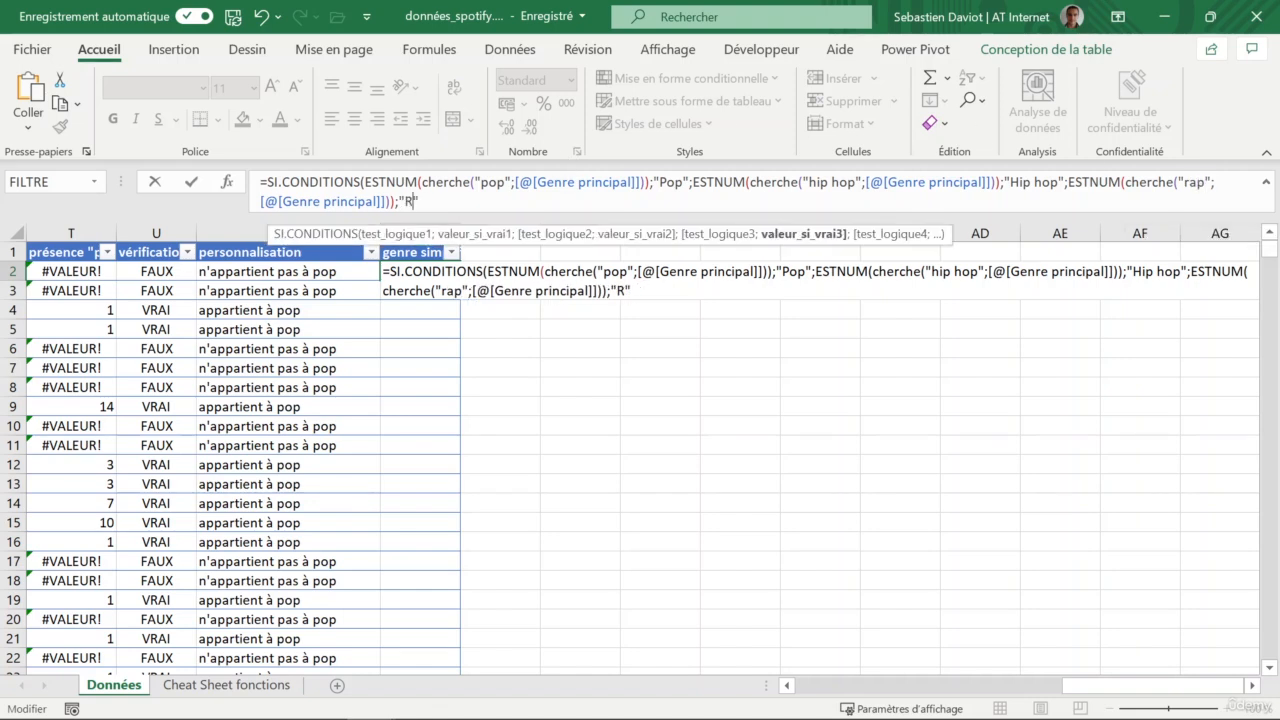
pyautogui.write('ap')
pyautogui.press('Right')
pyautogui.write(';')
# Paste the copied test and result as the fourth condition, and replace its searched text with "rock".
pyautogui.hotkey('ctrl', 'v')
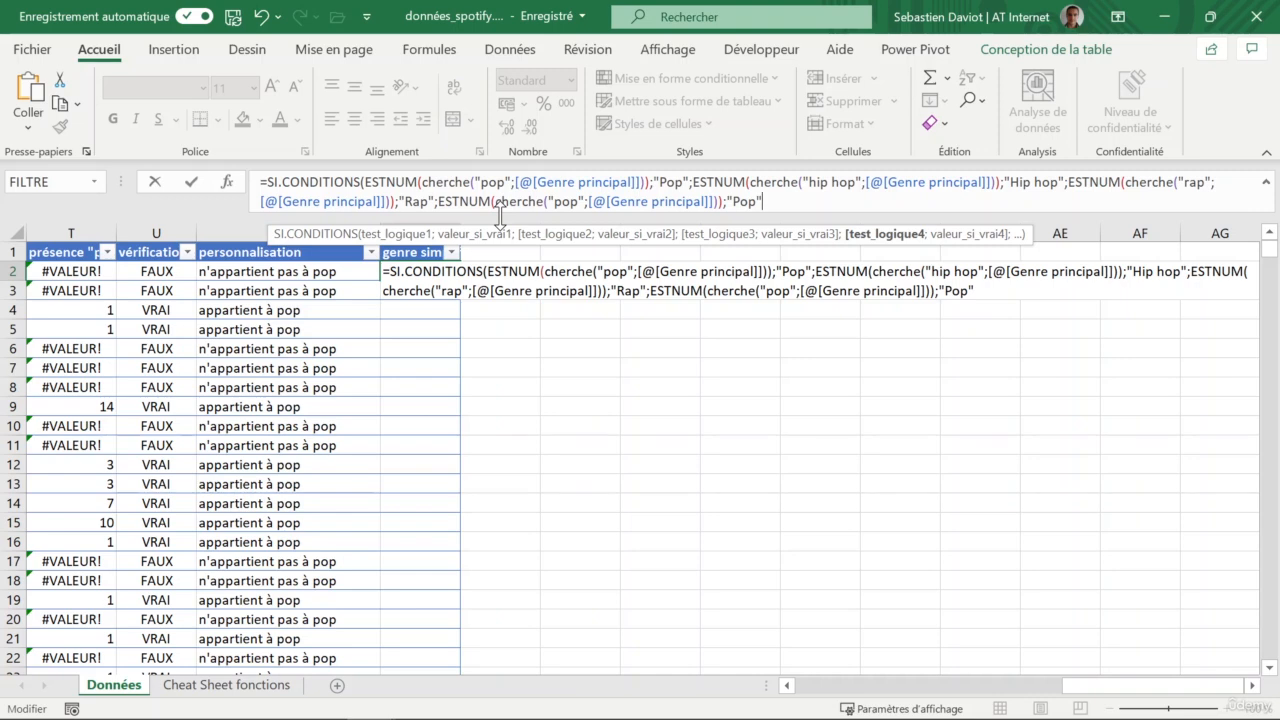
pyautogui.click(578, 202)
pyautogui.press('BackSpace')
pyautogui.press('BackSpace')
pyautogui.press('BackSpace')
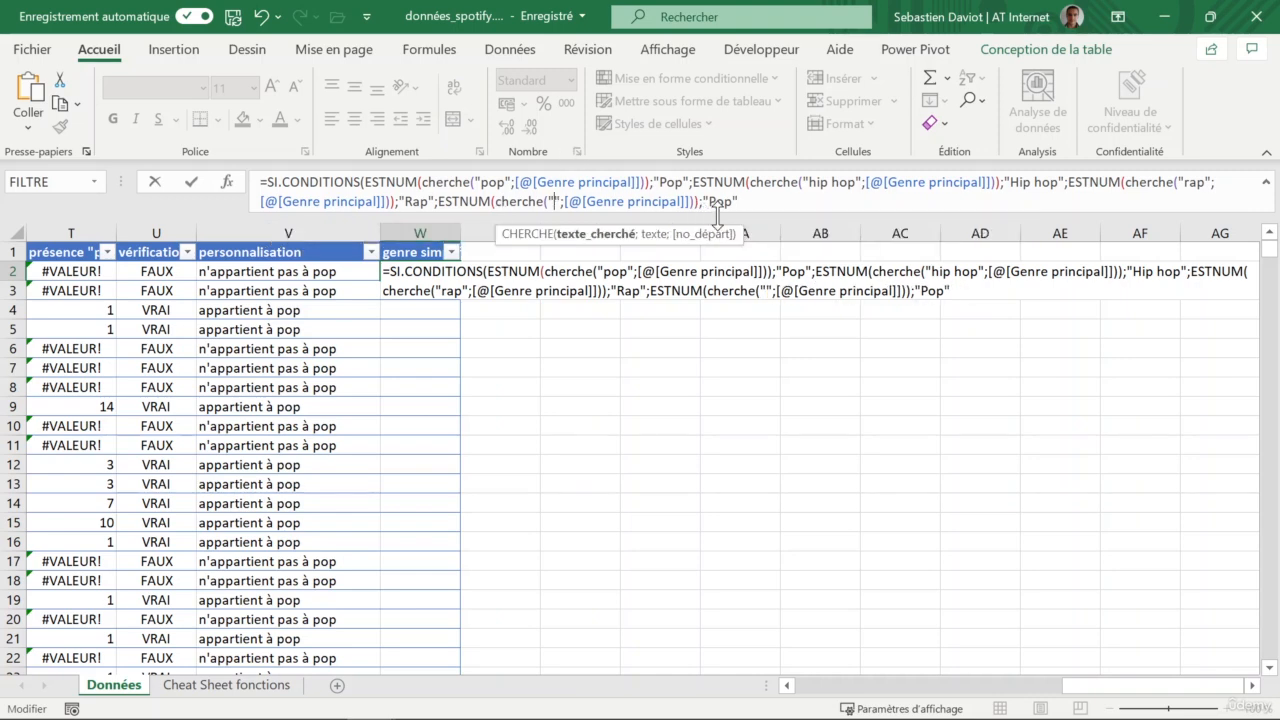
pyautogui.write('rock')
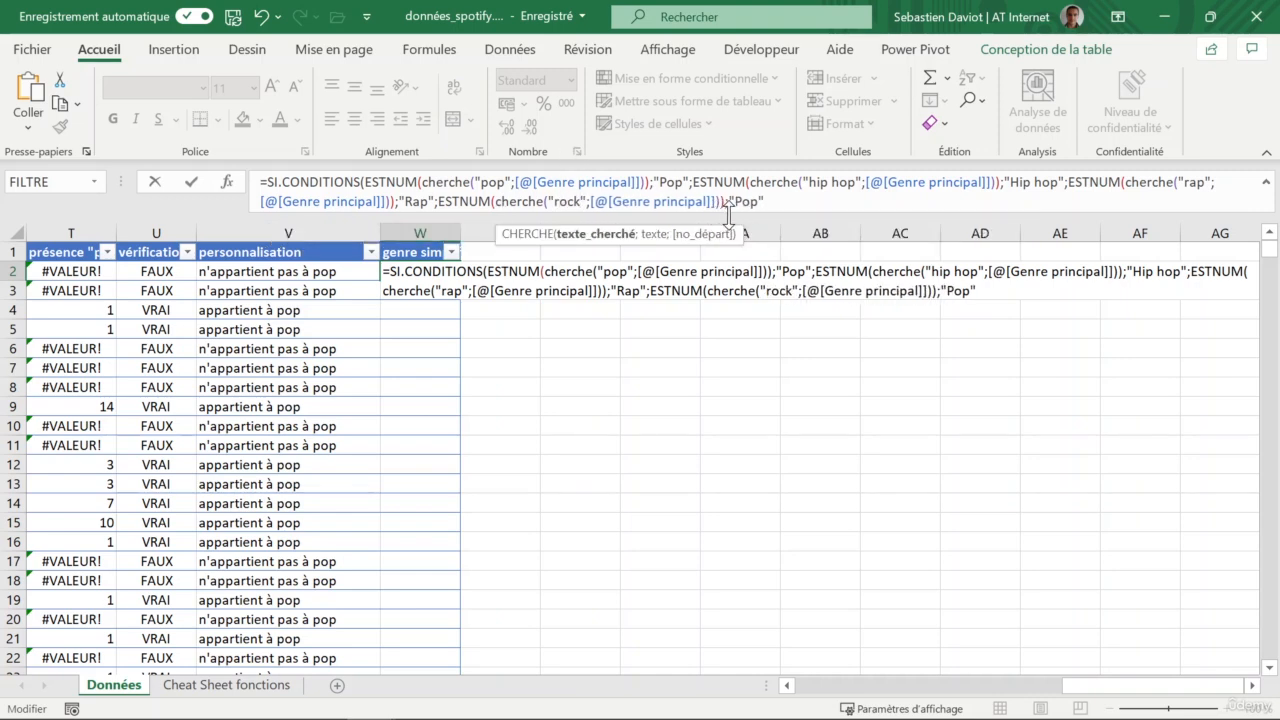
# Change the fourth condition's returned value to "Rock".
pyautogui.press('End')
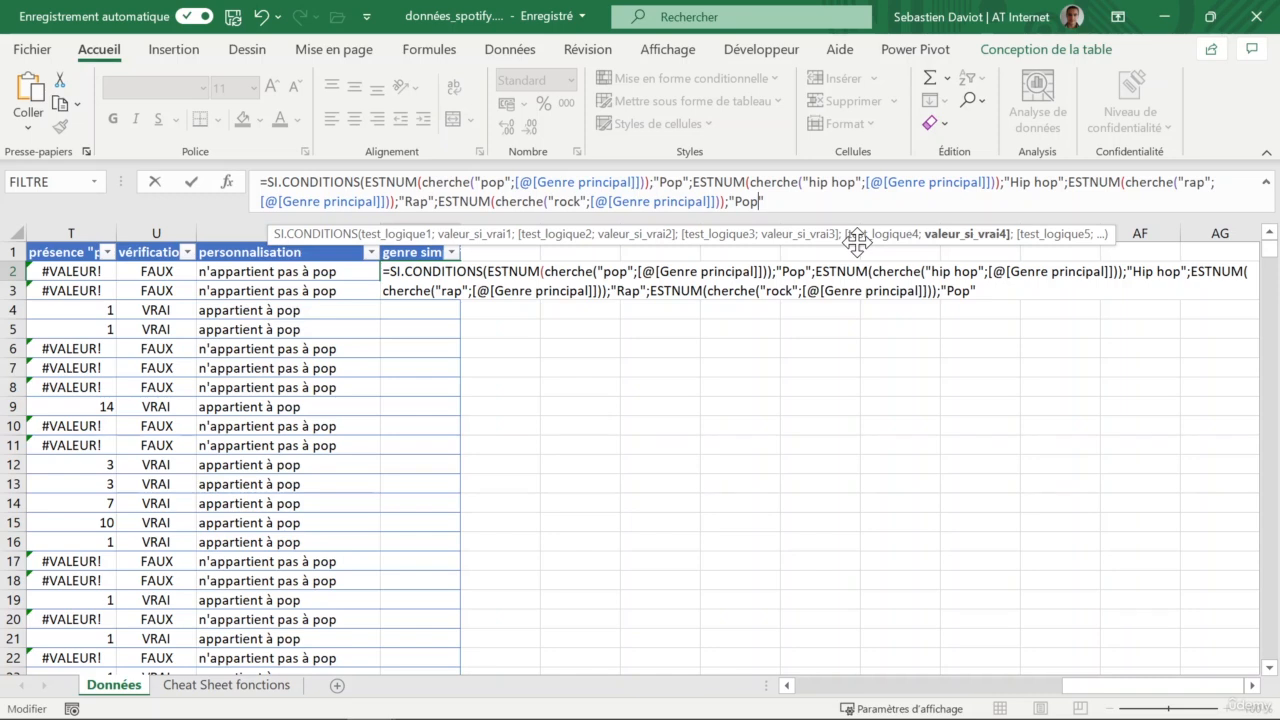
pyautogui.press('BackSpace')
pyautogui.press('BackSpace')
pyautogui.press('BackSpace')
pyautogui.write('rock')
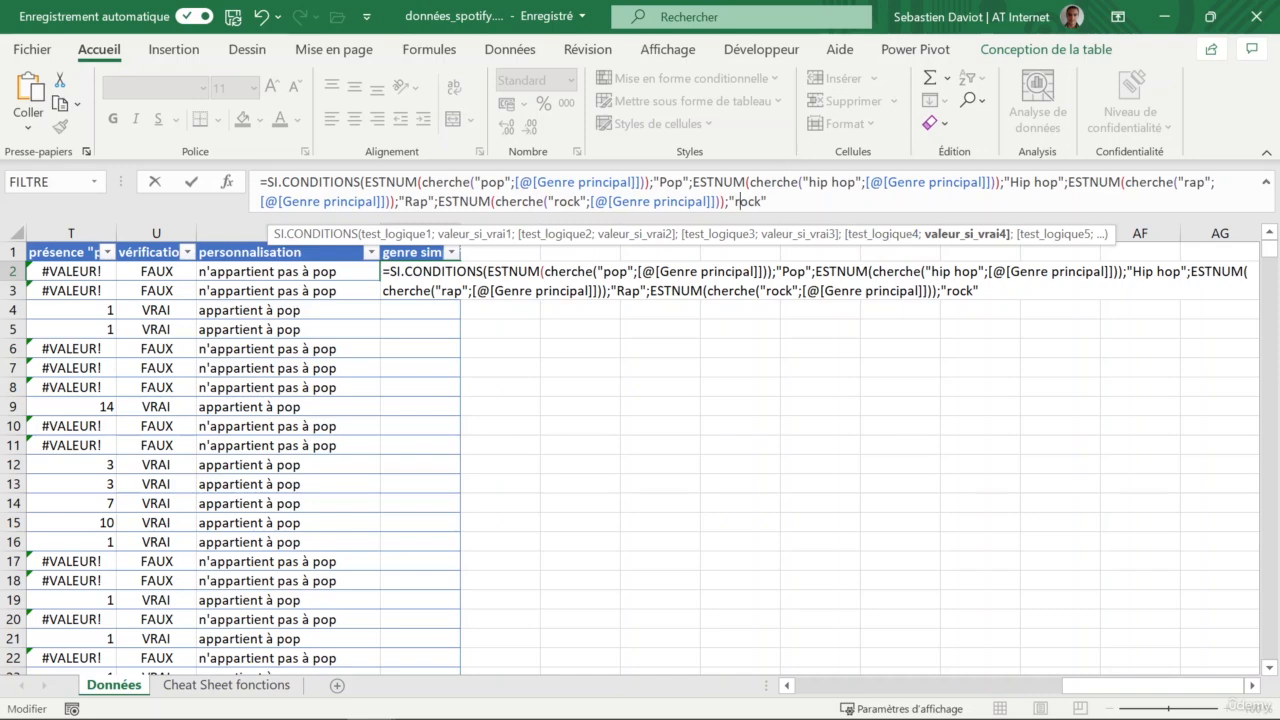
pyautogui.press('BackSpace')
pyautogui.write('R')
# Close the SI.CONDITIONS formula with a single final parenthesis and validate it for the whole genre simplifié column.
pyautogui.press('Right')
pyautogui.press('Right')
pyautogui.press('Right')
pyautogui.write(')')
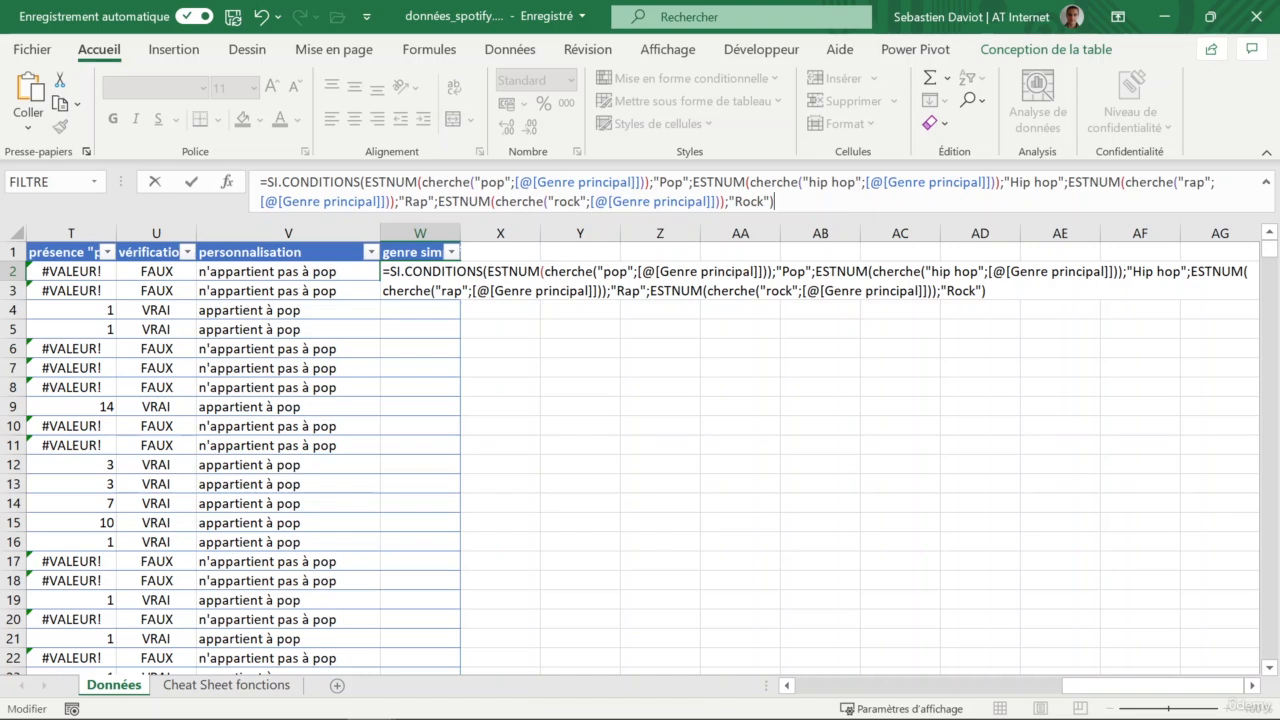
pyautogui.write(')')
pyautogui.press('Return')
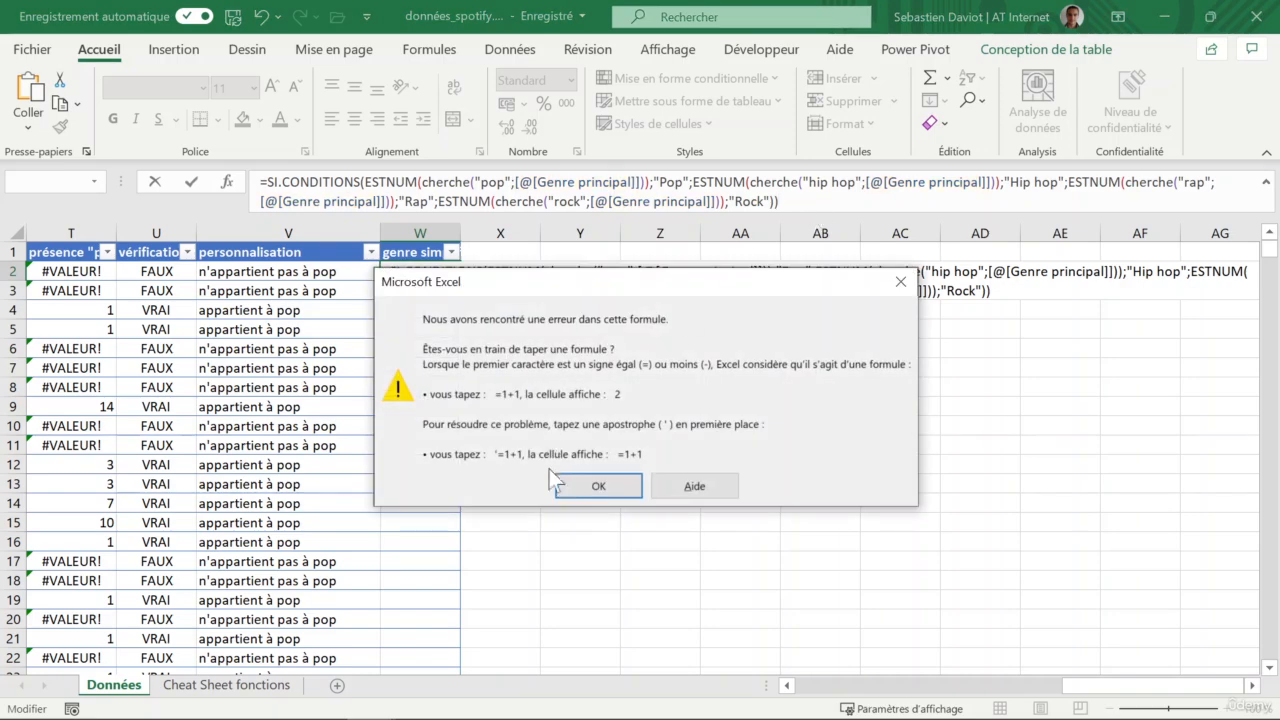
pyautogui.click(598, 486)
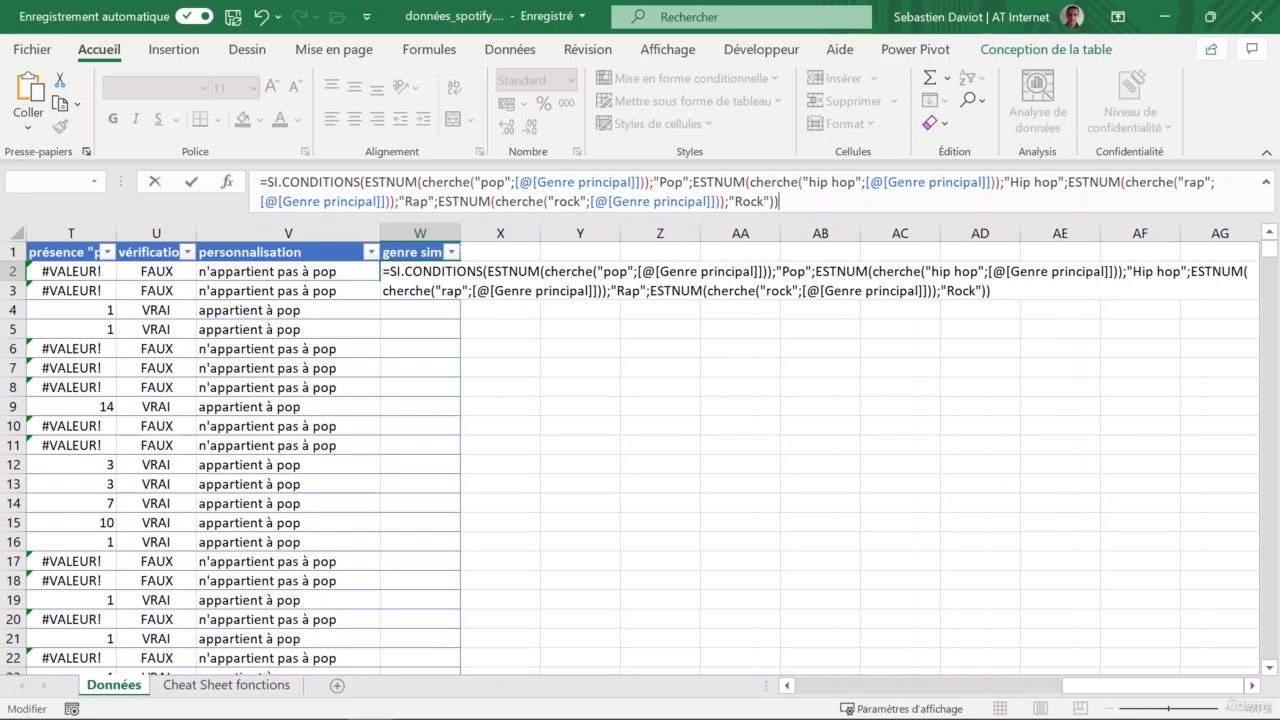
pyautogui.press('Return')
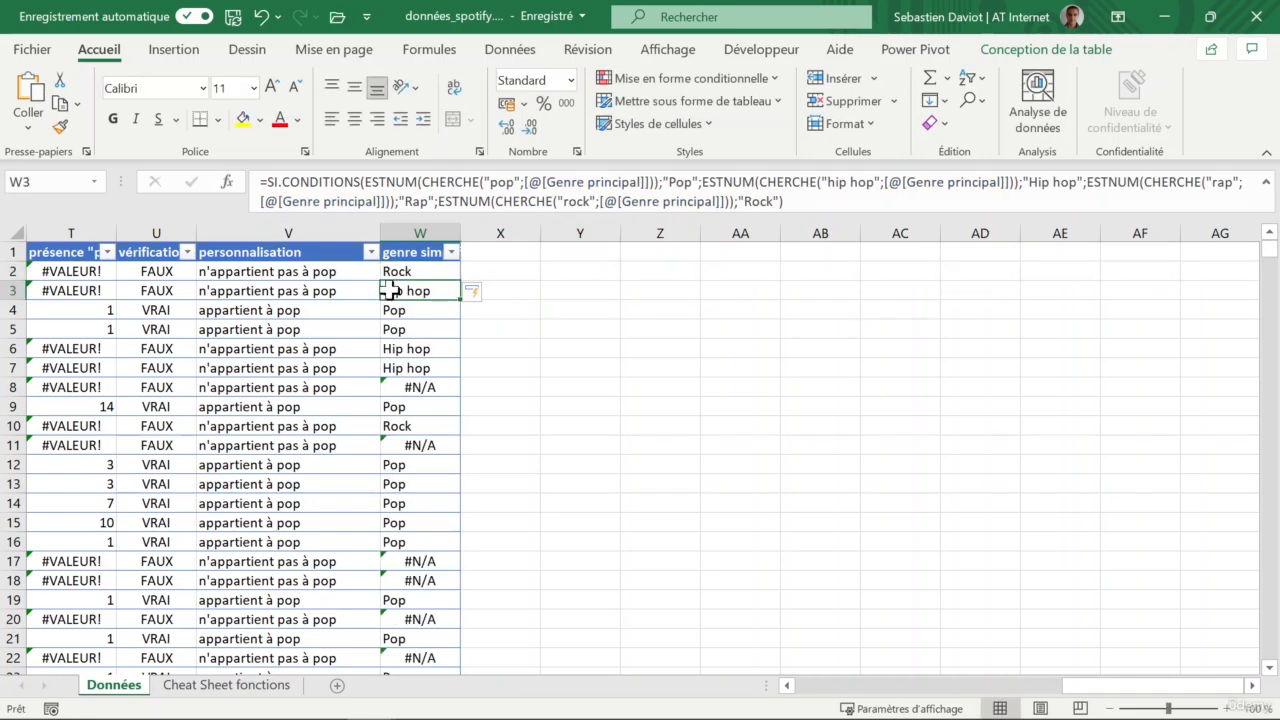
# Compare the genre simplifié results with the values in the Genre principal column.
pyautogui.hscroll(-2, 285, 328)
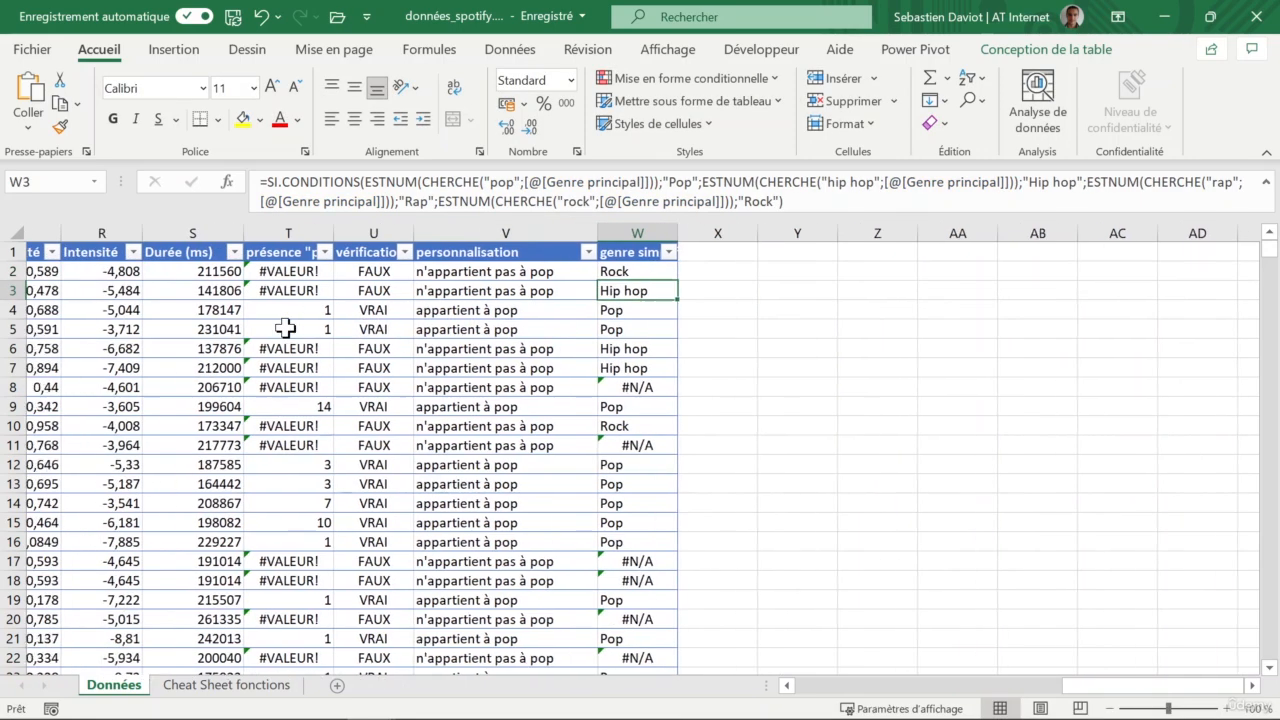
pyautogui.hscroll(-2, 290, 328)
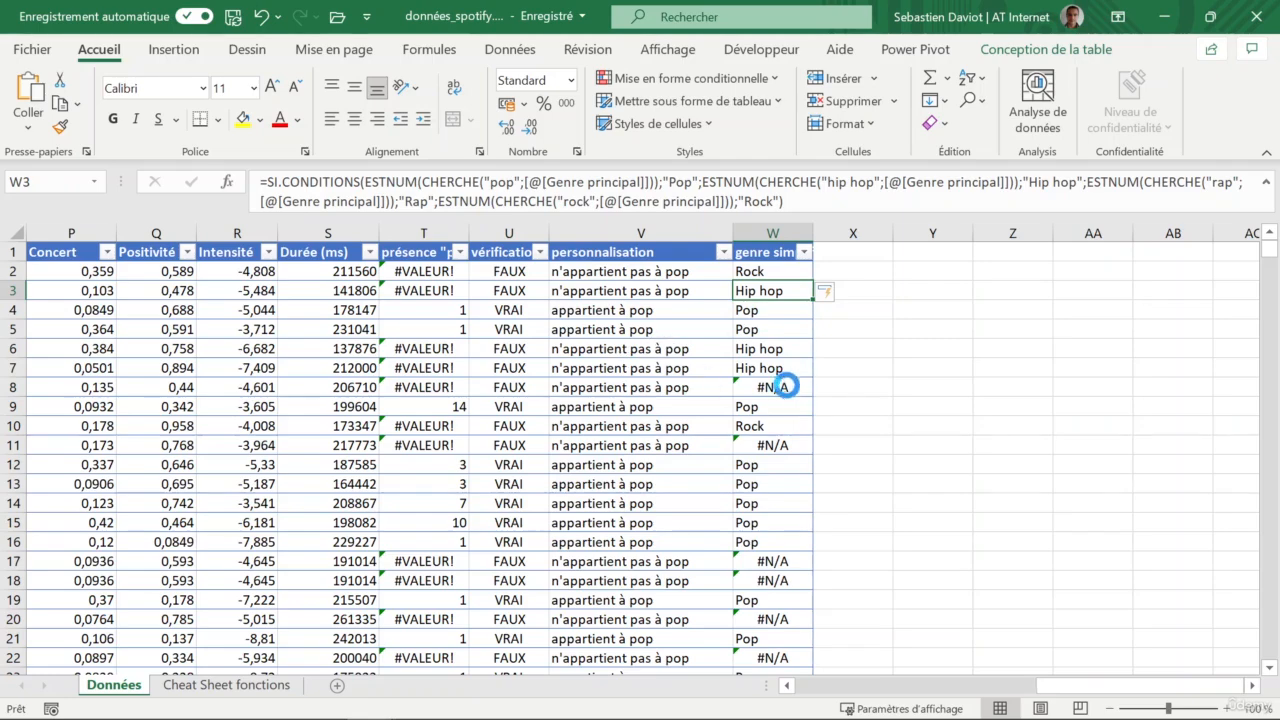
pyautogui.click(785, 387)
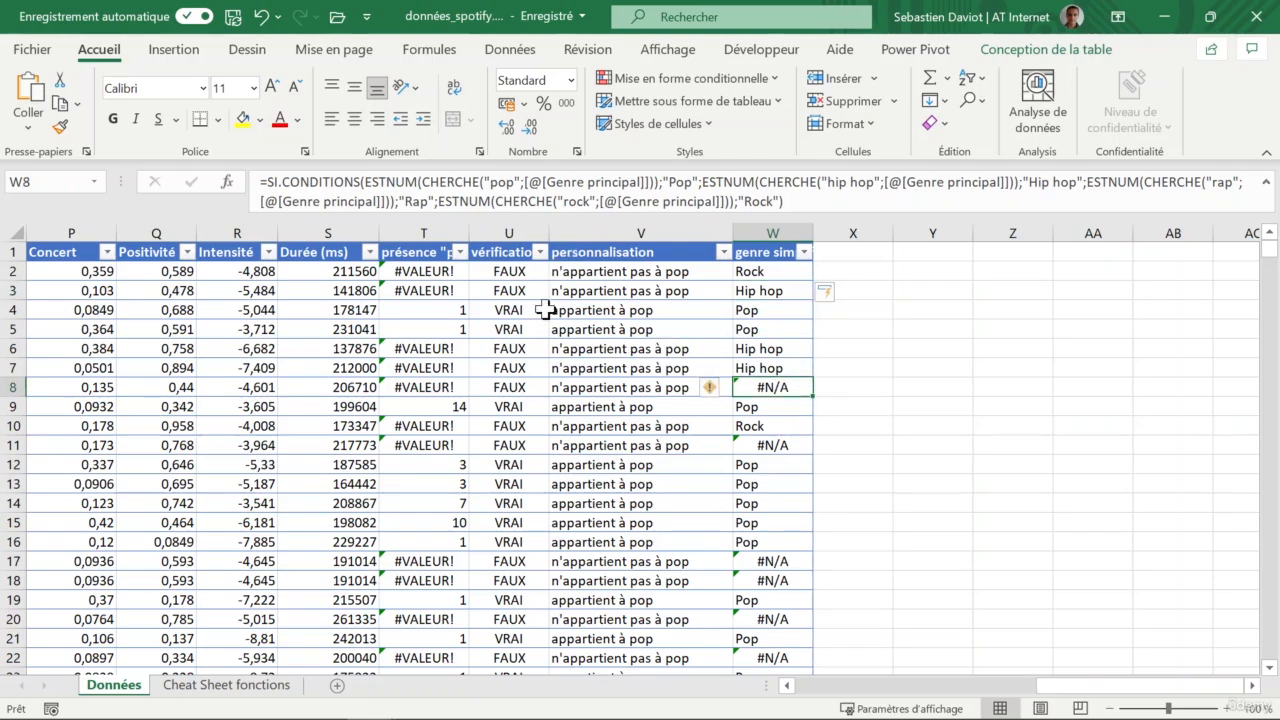
pyautogui.hscroll(-4, 543, 310)
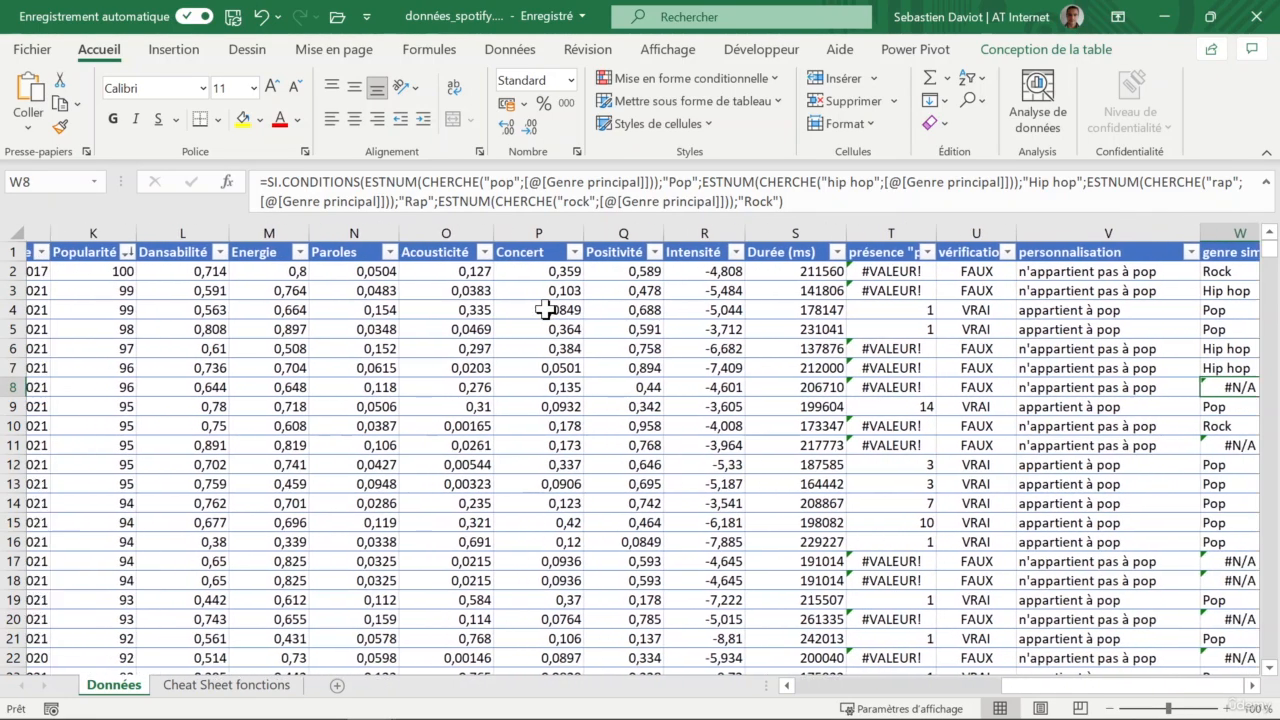
pyautogui.hscroll(-2, 543, 310)
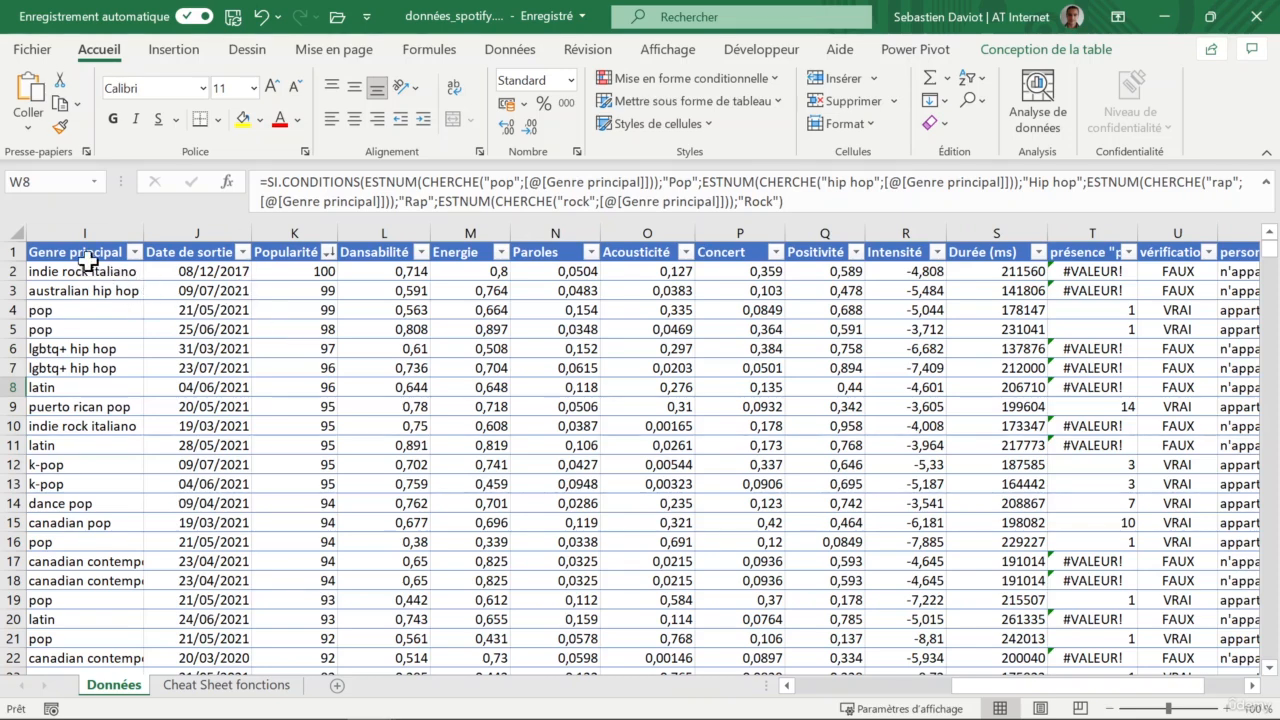
pyautogui.hscroll(5, 133, 330)
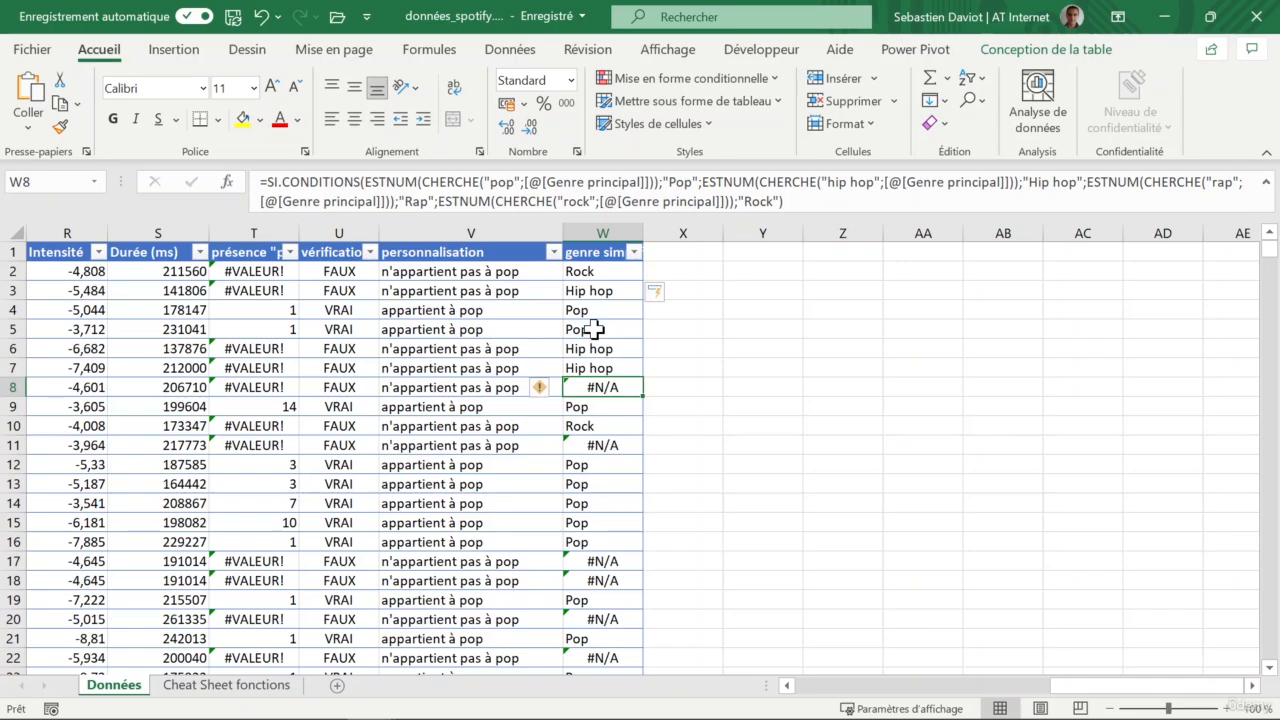
# Follow row 8 across the table to its main genre and back to its genre simplifié cell.
pyautogui.press('Left')
pyautogui.press('Left')
pyautogui.press('Left')
pyautogui.press('Left')
pyautogui.press('Left')
pyautogui.press('Left')
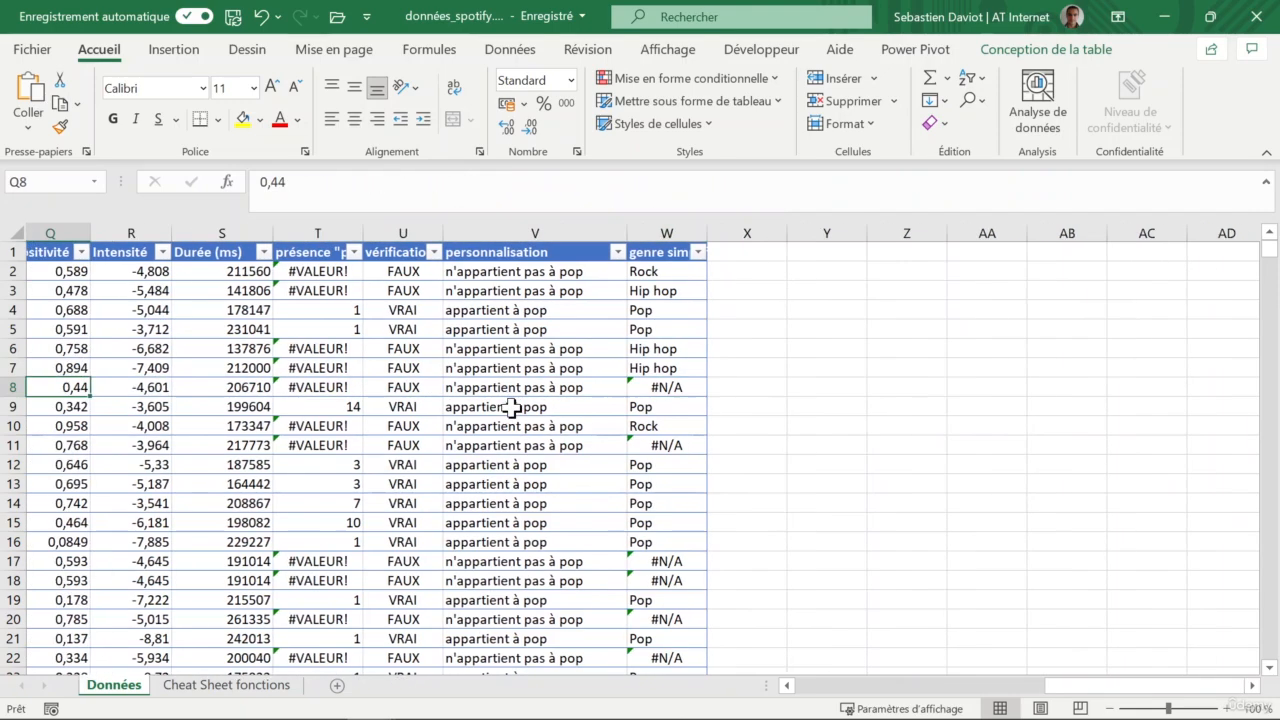
pyautogui.press('Left')
pyautogui.press('Left')
pyautogui.press('Left')
pyautogui.press('Left')
pyautogui.press('Left')
pyautogui.press('Left')
pyautogui.press('Left')
pyautogui.press('Left')
pyautogui.press('Left')
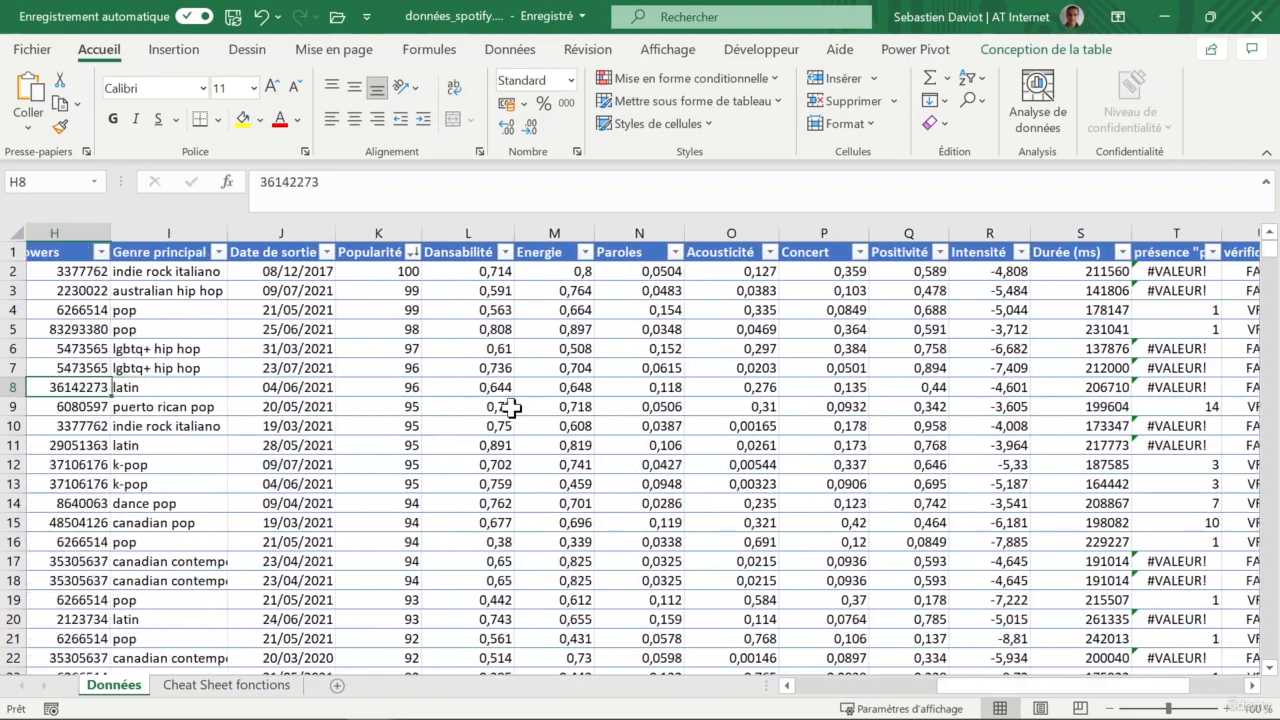
pyautogui.press('Right')
pyautogui.press('Right')
pyautogui.press('Right')
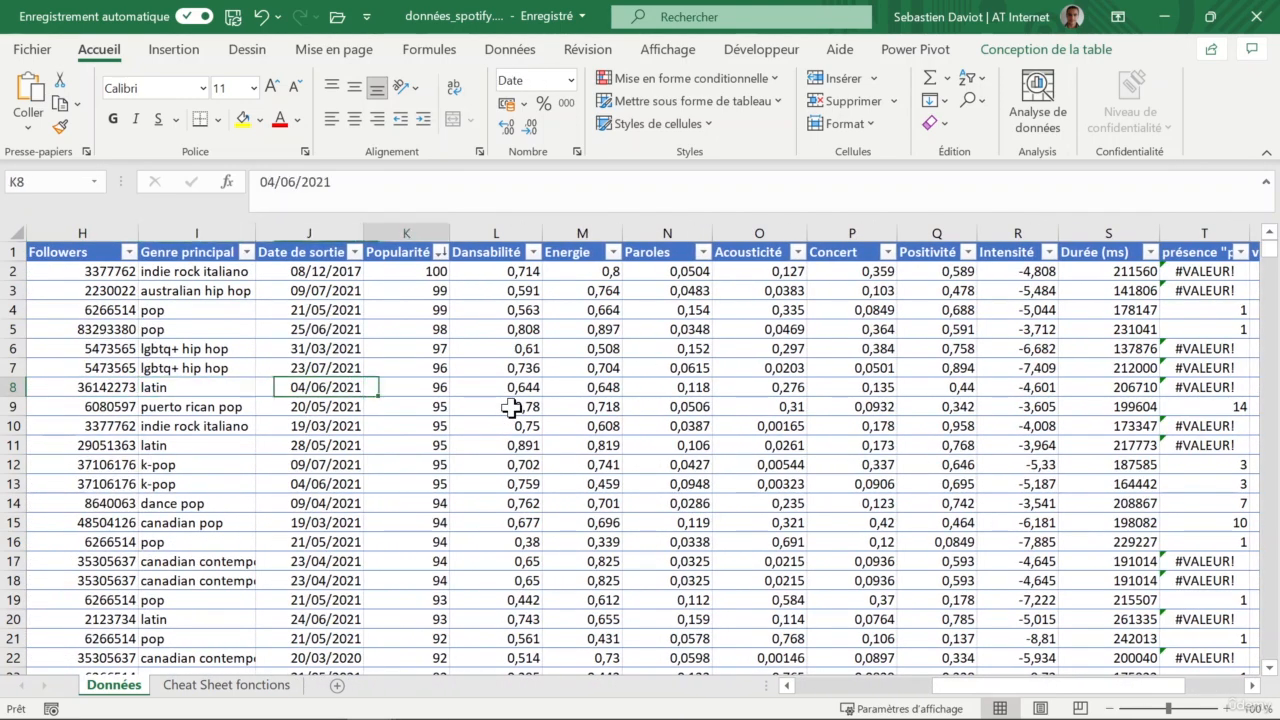
pyautogui.press('Right')
pyautogui.press('Right')
pyautogui.press('Right')
pyautogui.press('Right')
pyautogui.press('Right')
pyautogui.press('Right')
pyautogui.press('Right')
pyautogui.press('Right')
pyautogui.press('Right')
pyautogui.press('Right')
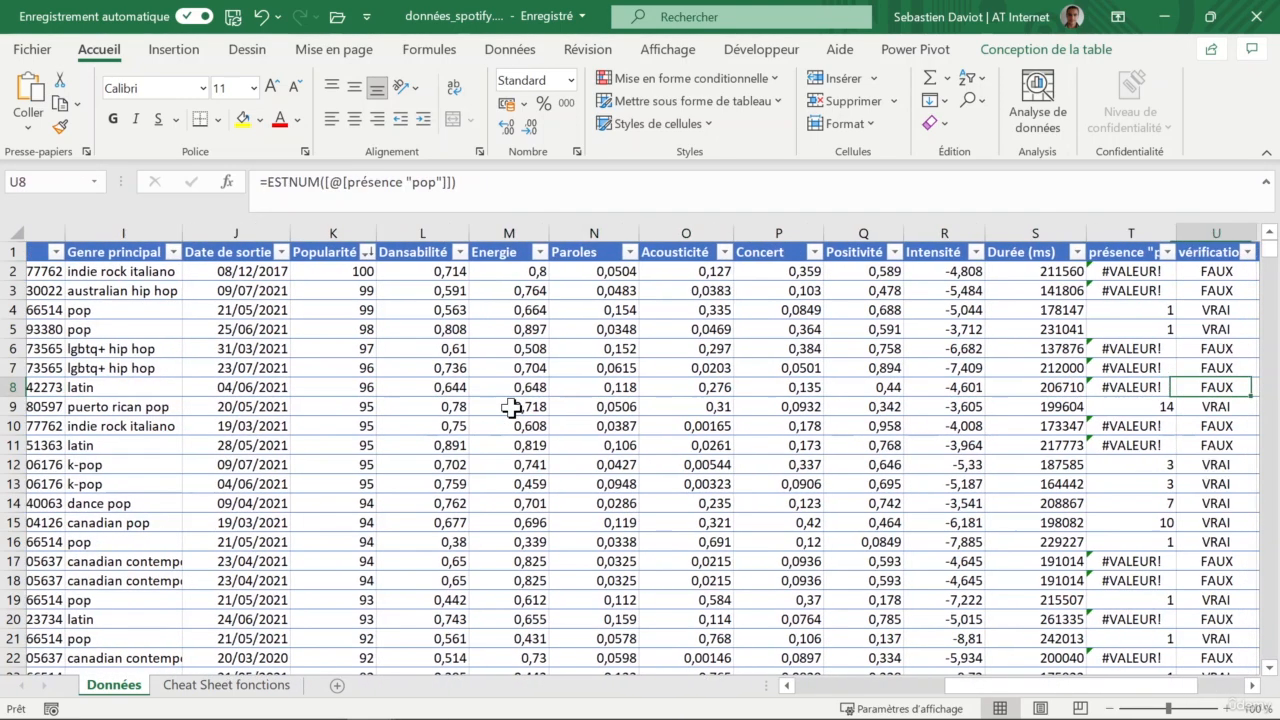
pyautogui.press('Right')
pyautogui.press('Right')
pyautogui.press('Right')
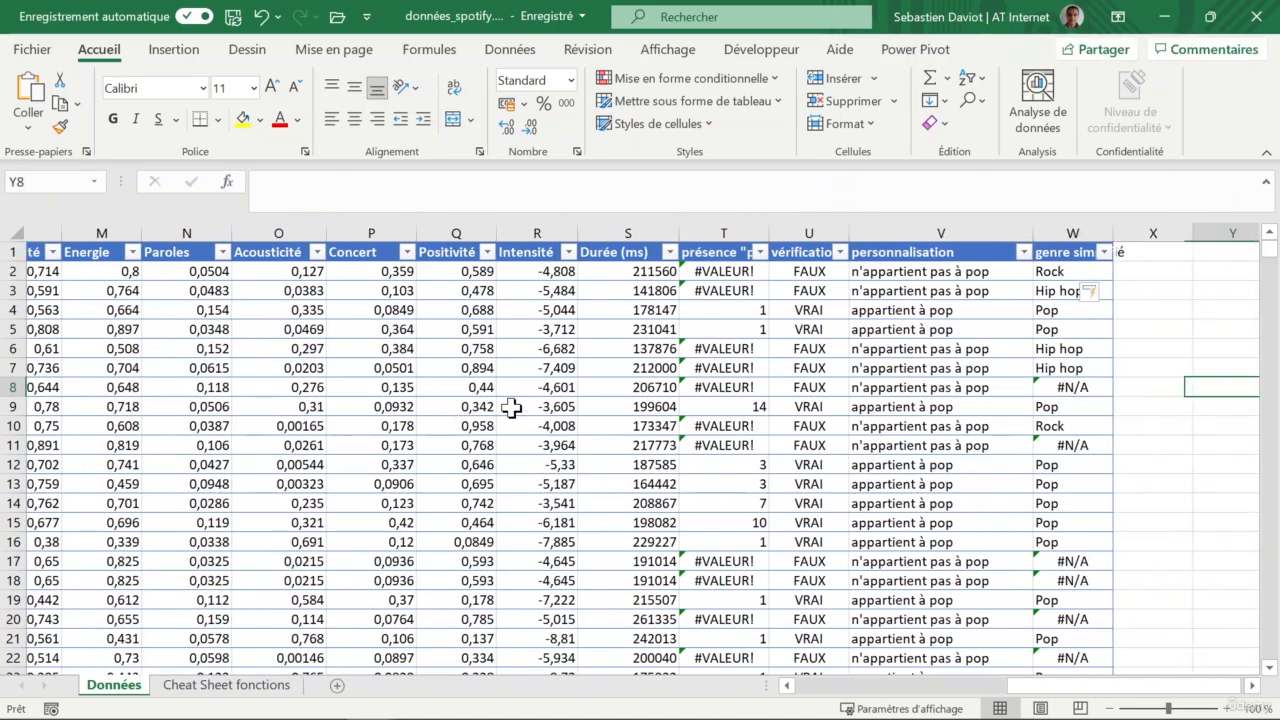
pyautogui.press('Left')
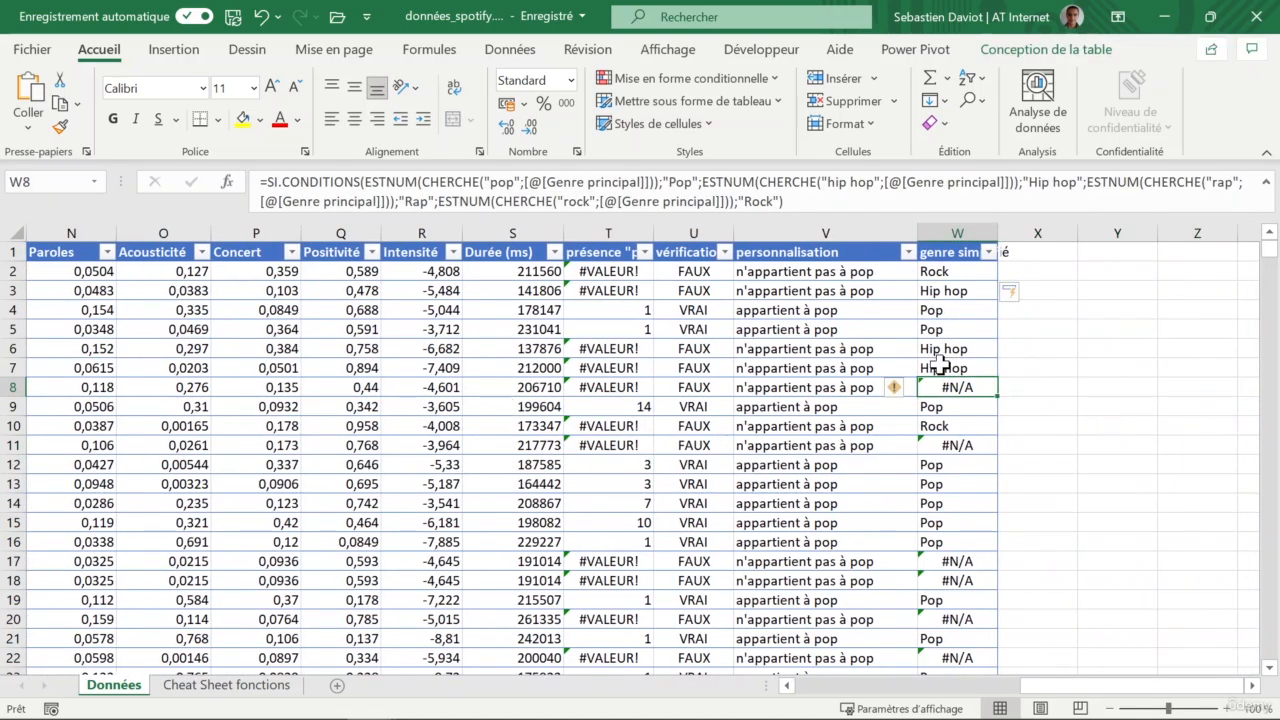
# Check the type of error reported for the row 8 cells in the genre simplifié and présence "pop" columns.
pyautogui.click(893, 388)
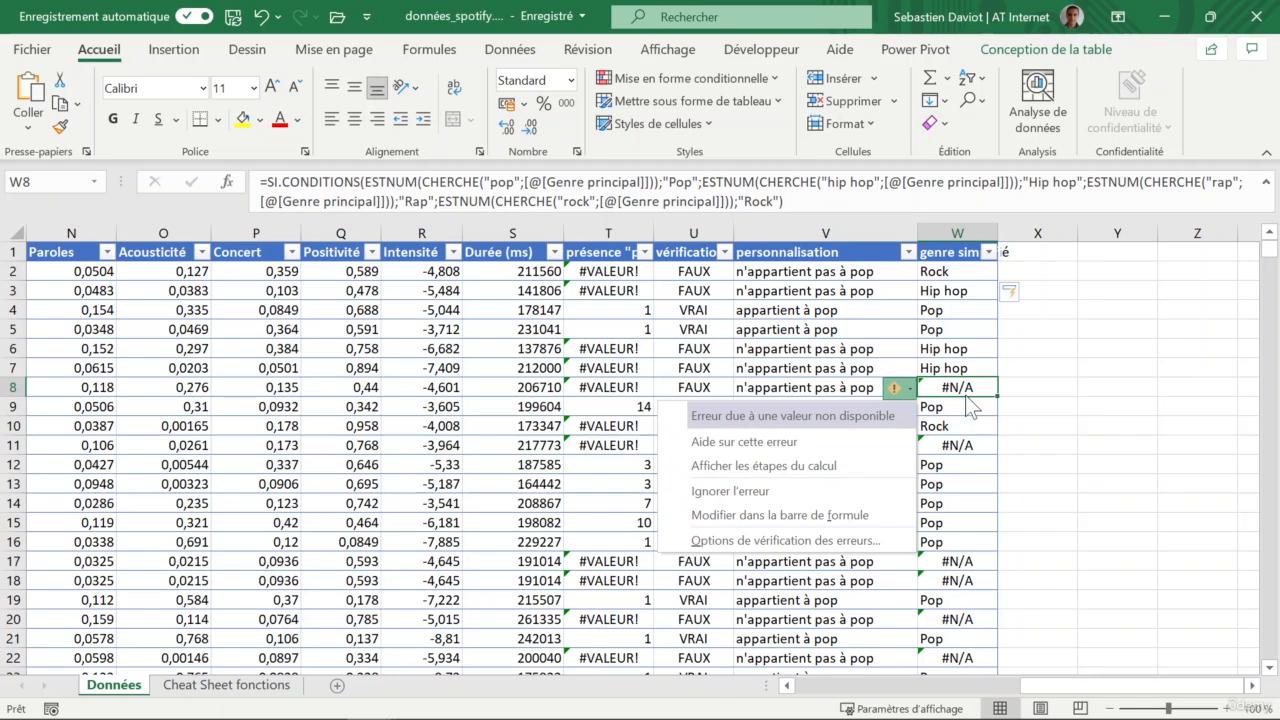
pyautogui.click(580, 387)
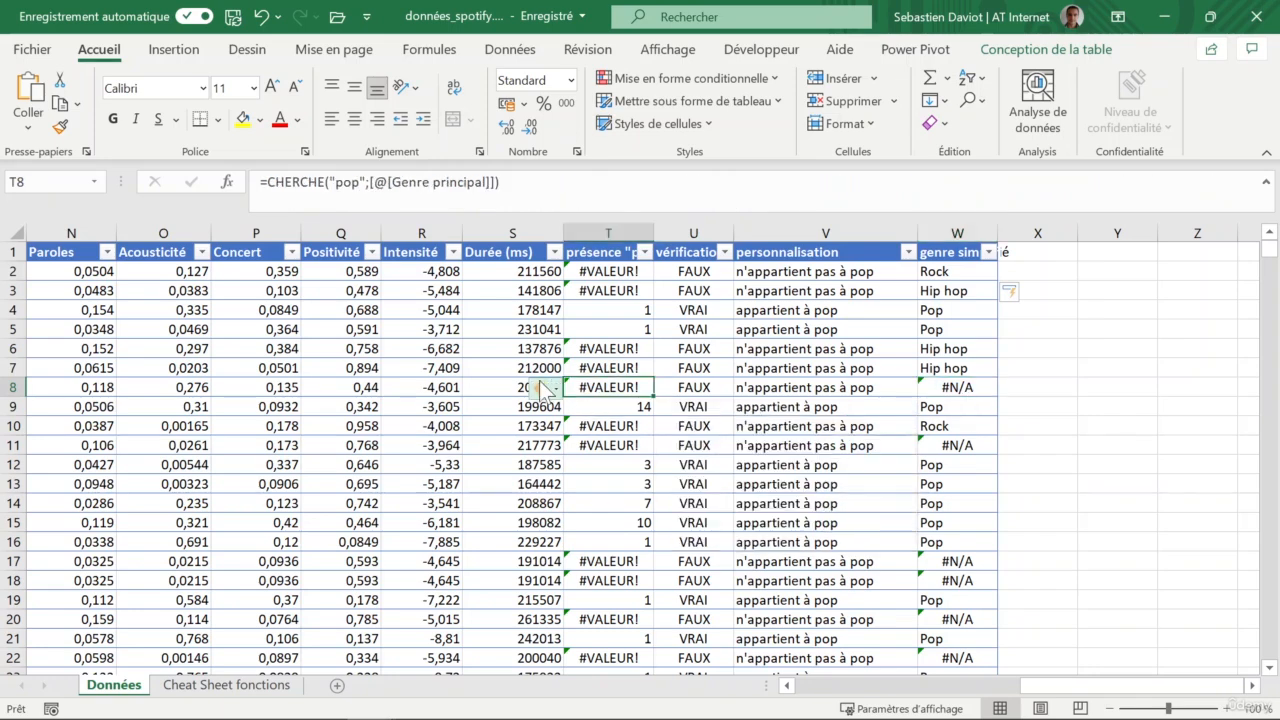
pyautogui.click(544, 388)
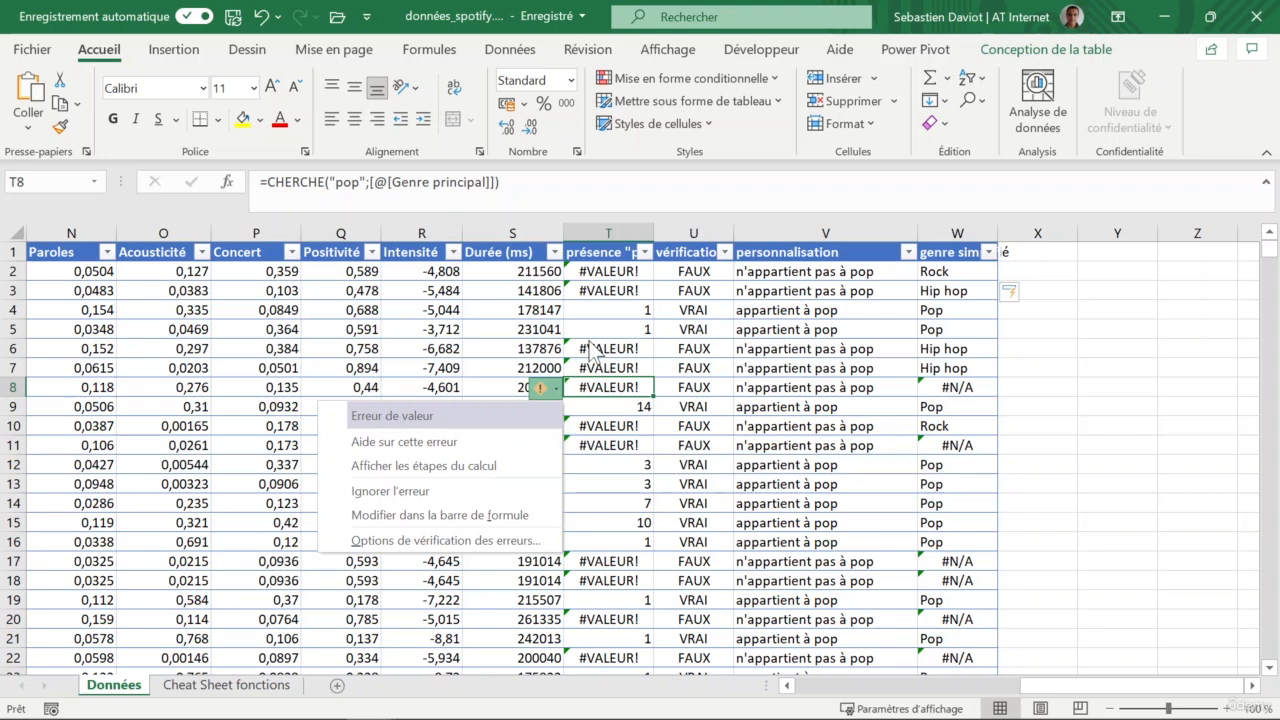
# Enlarge the formula bar and insert SIERREUR( before SI.CONDITIONS in the row 8 genre simplifié formula.
pyautogui.click(960, 388)
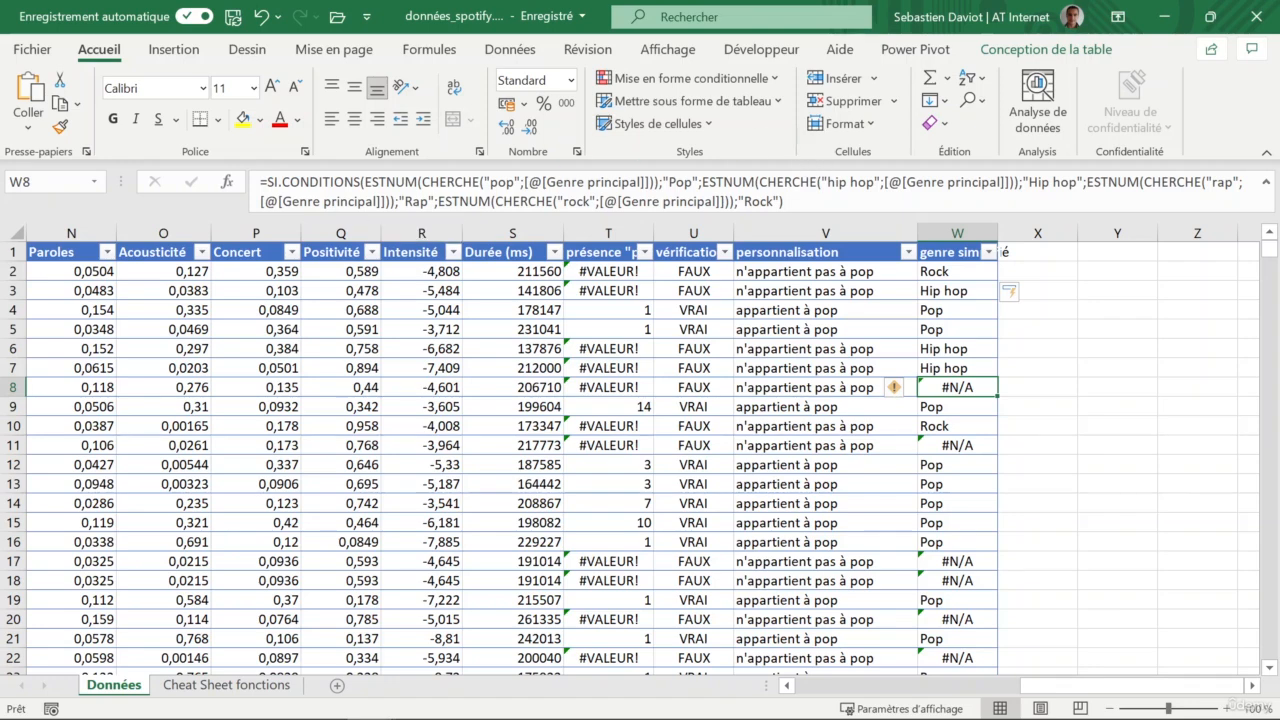
pyautogui.moveTo(792, 218); pyautogui.dragTo(790, 238)
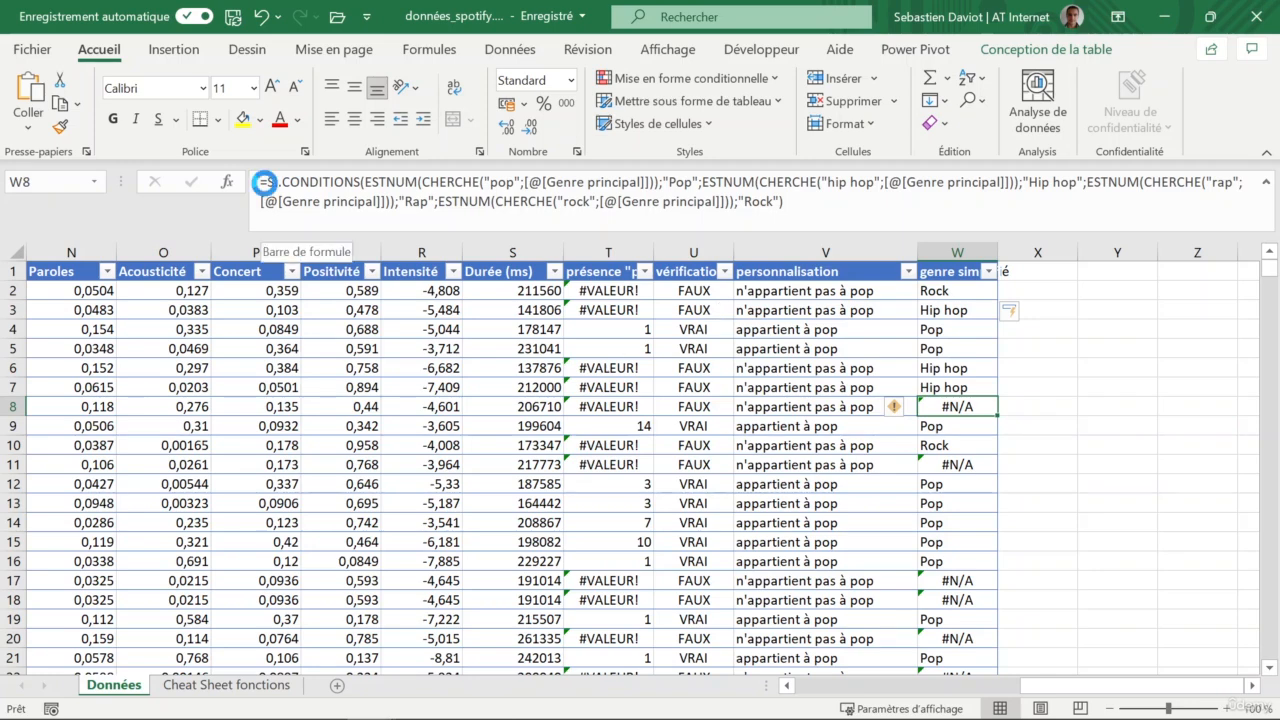
pyautogui.click(268, 182)
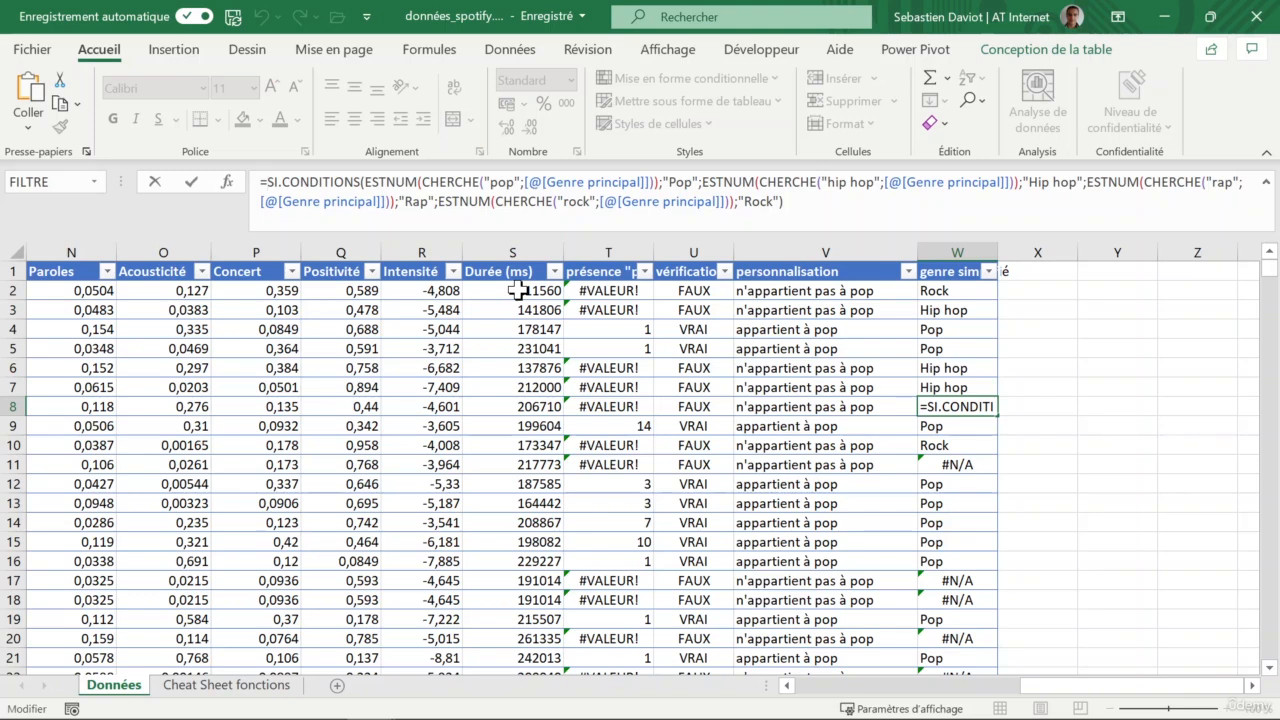
pyautogui.write('Si')
pyautogui.press('BackSpace')
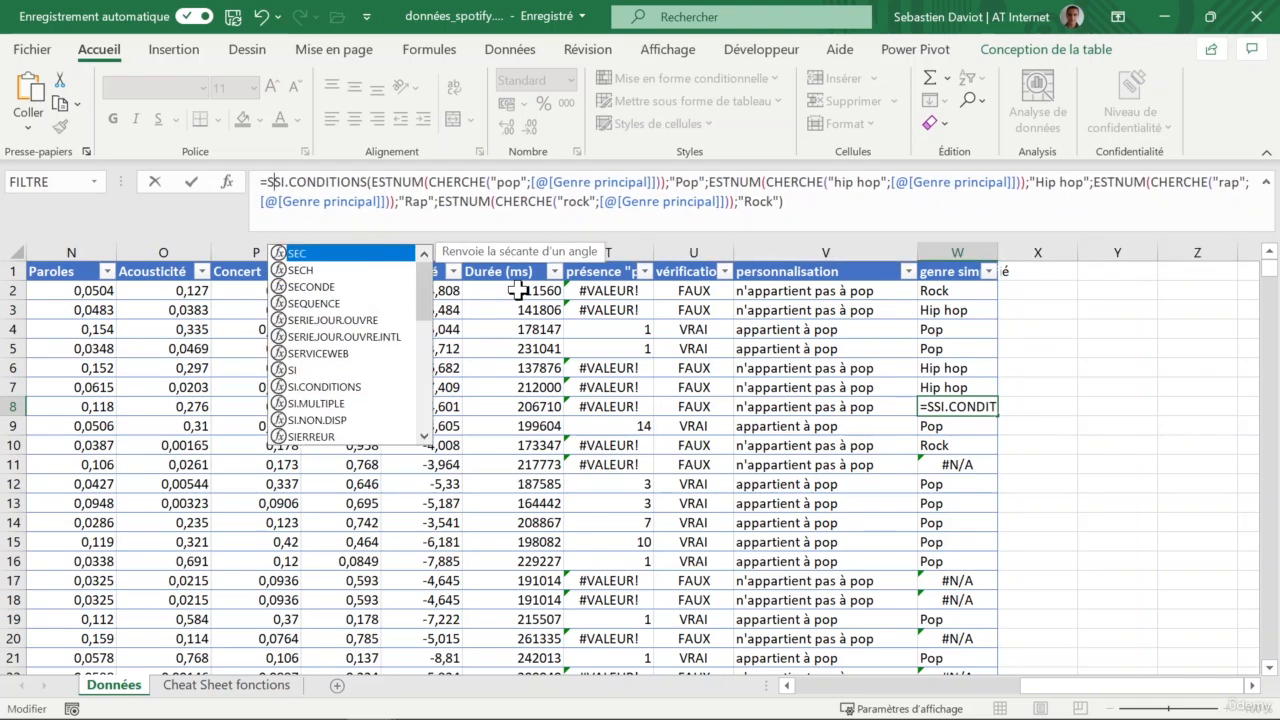
pyautogui.write('IERREUR')
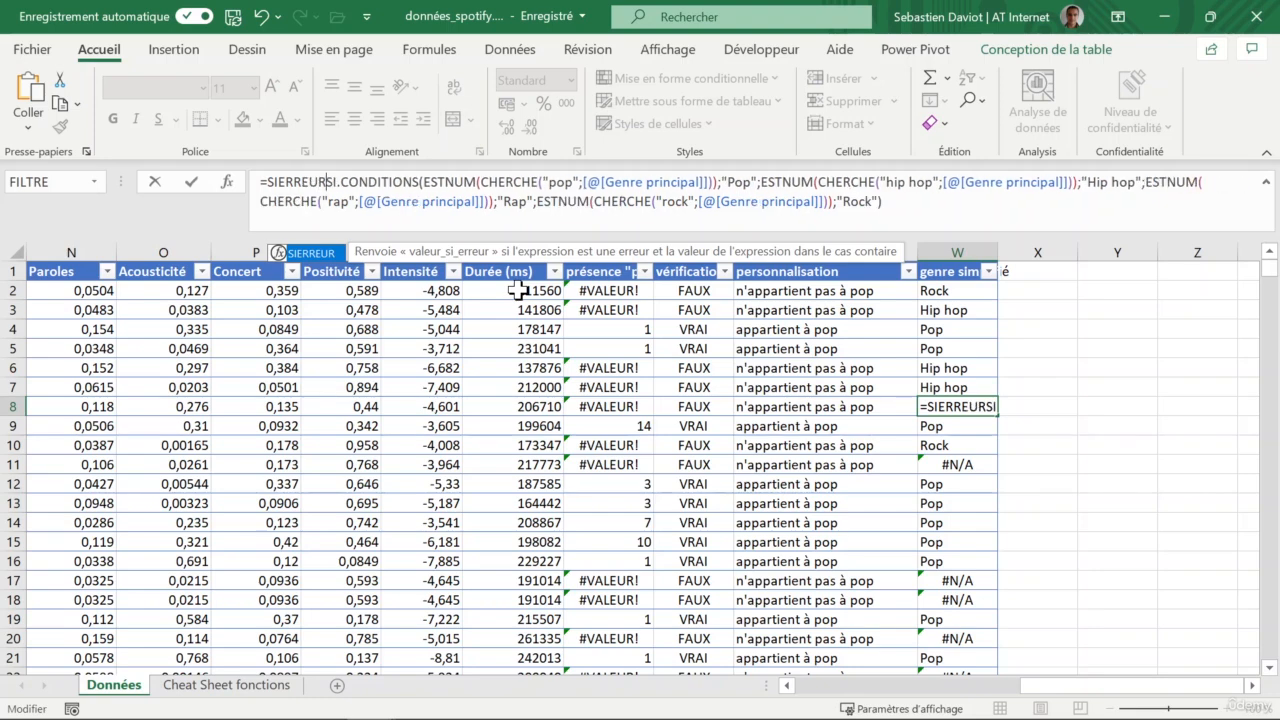
pyautogui.write('(')
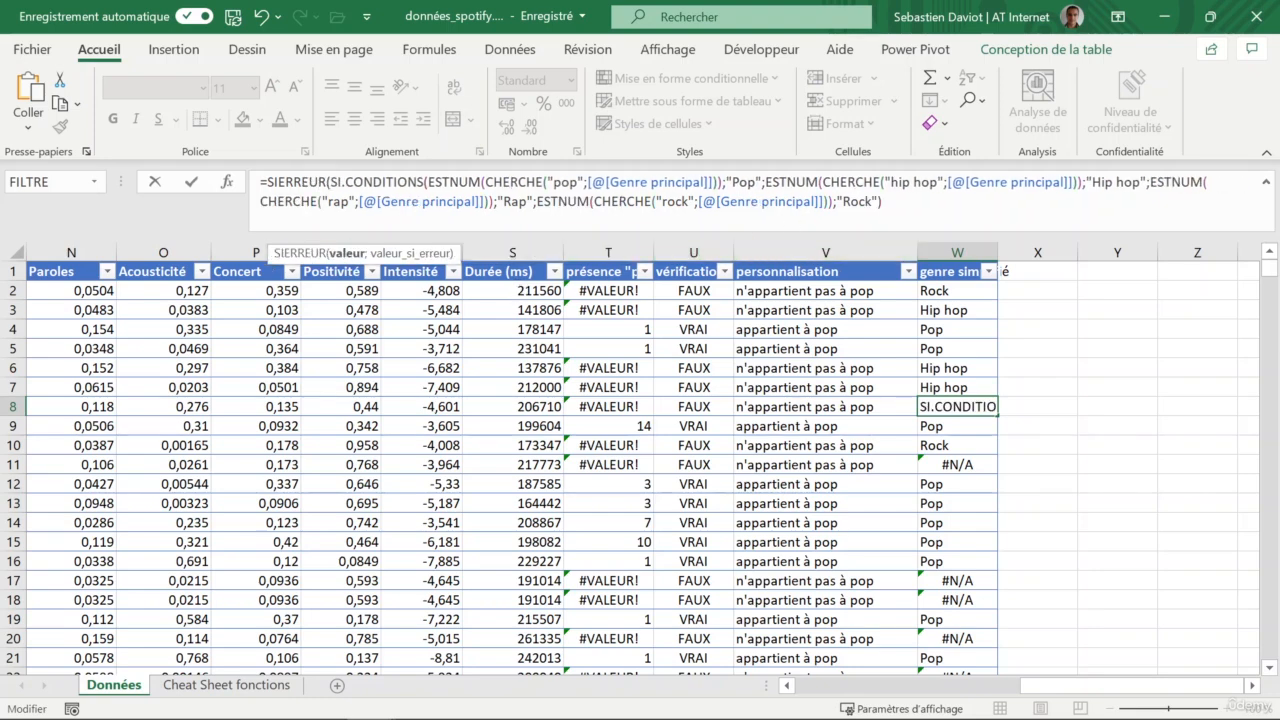
# Add "Autre" as the value SIERREUR returns on error, close the formula and validate it.
pyautogui.click(884, 202)
pyautogui.write(';')
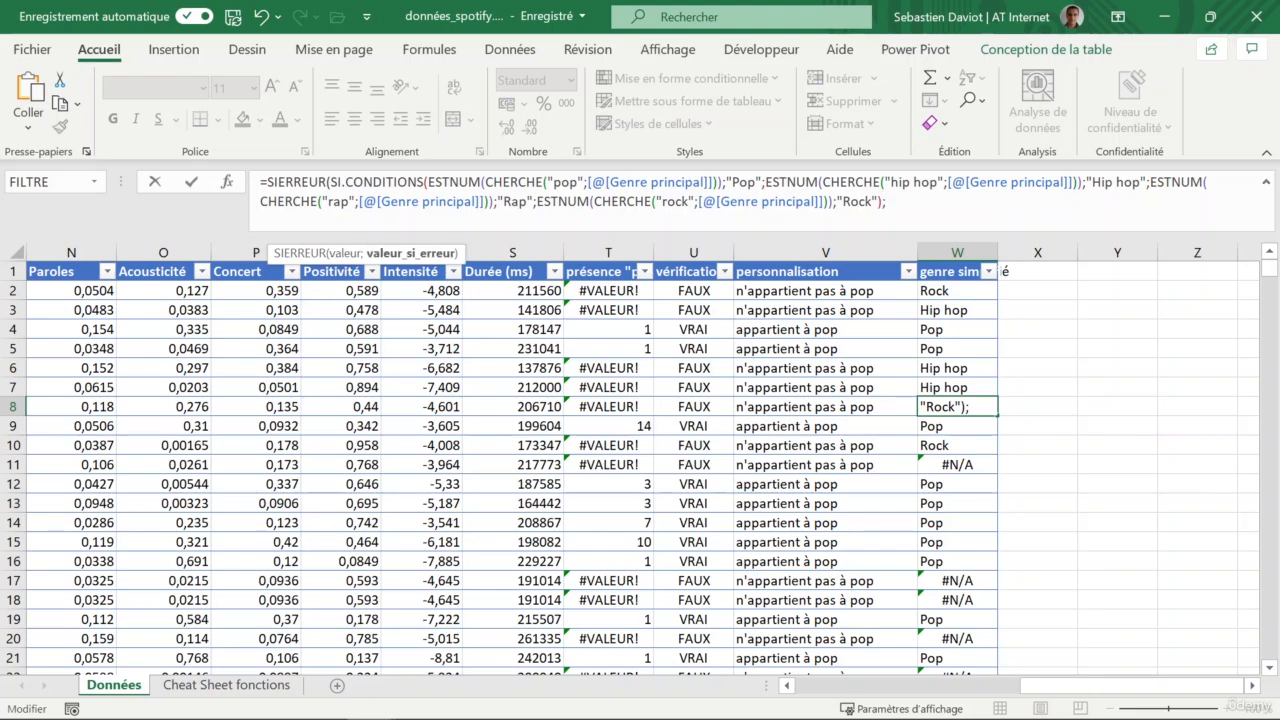
pyautogui.write('"Autre)')
pyautogui.press('Left')
pyautogui.write('"')
pyautogui.press('Return')
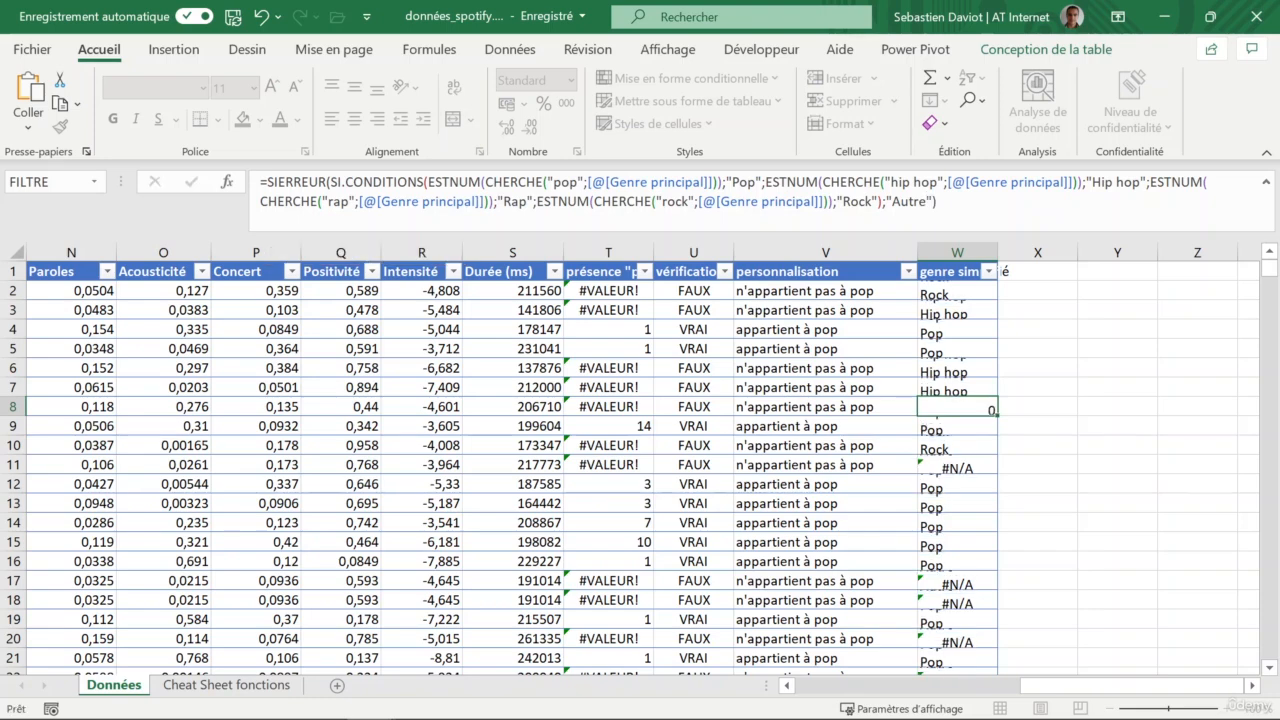
# Examine the recalculated genre simplifié cells around rows 8 to 11.
pyautogui.press('Left')
pyautogui.press('Left')
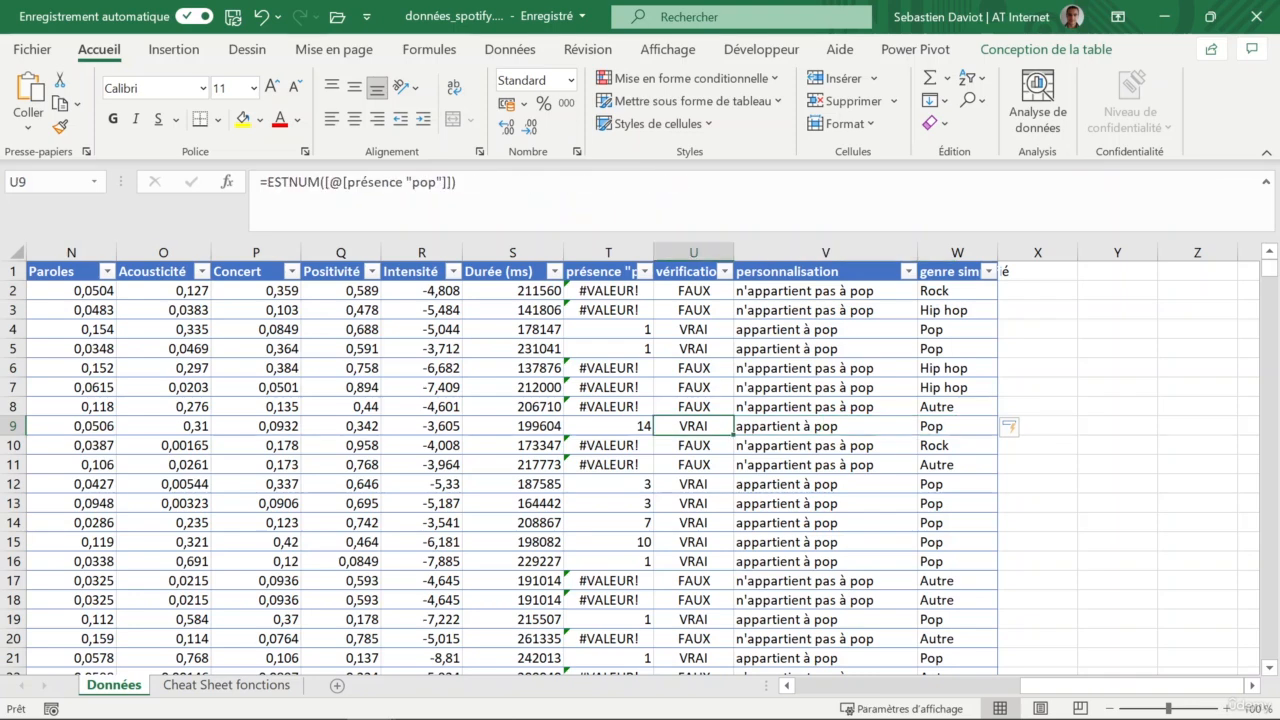
pyautogui.press('Right')
pyautogui.press('Right')
pyautogui.press('Up')
pyautogui.press('Down')
pyautogui.press('Down')
pyautogui.press('Down')
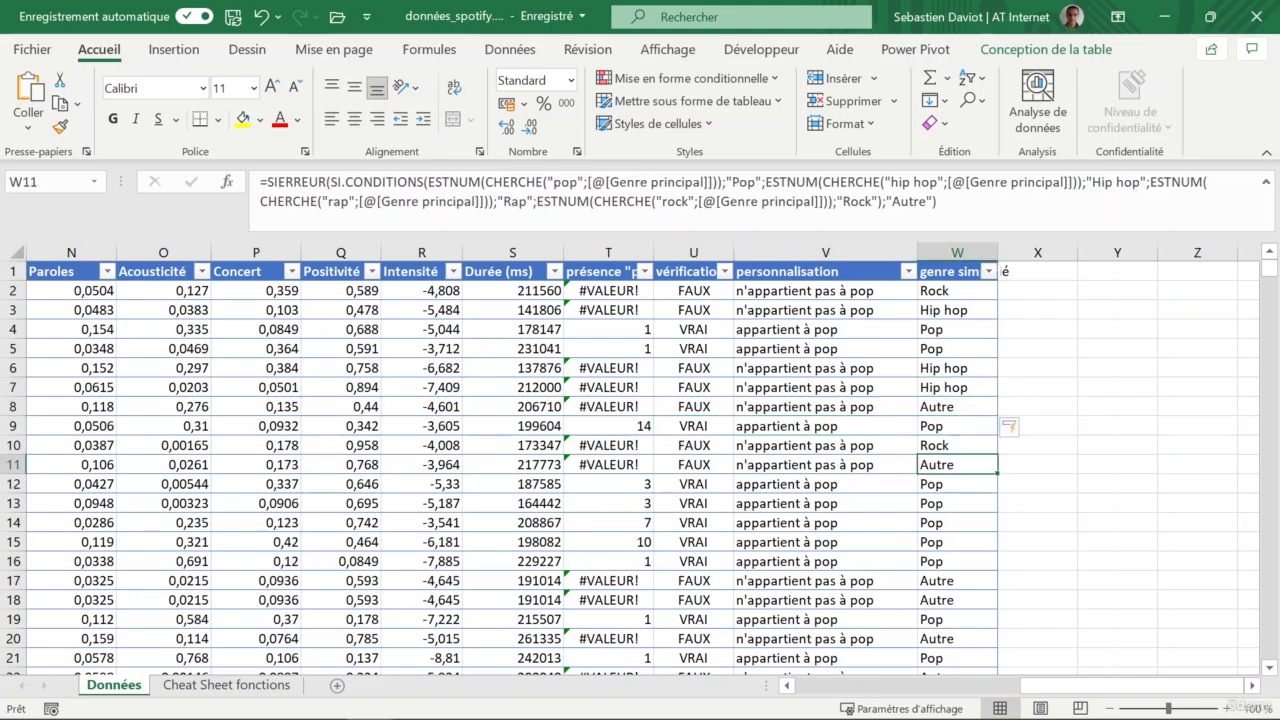
# Examine the row 11 values from the genre simplifié column back to Dansabilité, returning to the genre simplifié cell.
pyautogui.press('Left')
pyautogui.press('Left')
pyautogui.press('Left')
pyautogui.press('Left')
pyautogui.press('Left')
pyautogui.press('Left')
pyautogui.press('Left')
pyautogui.press('Left')
pyautogui.press('Left')
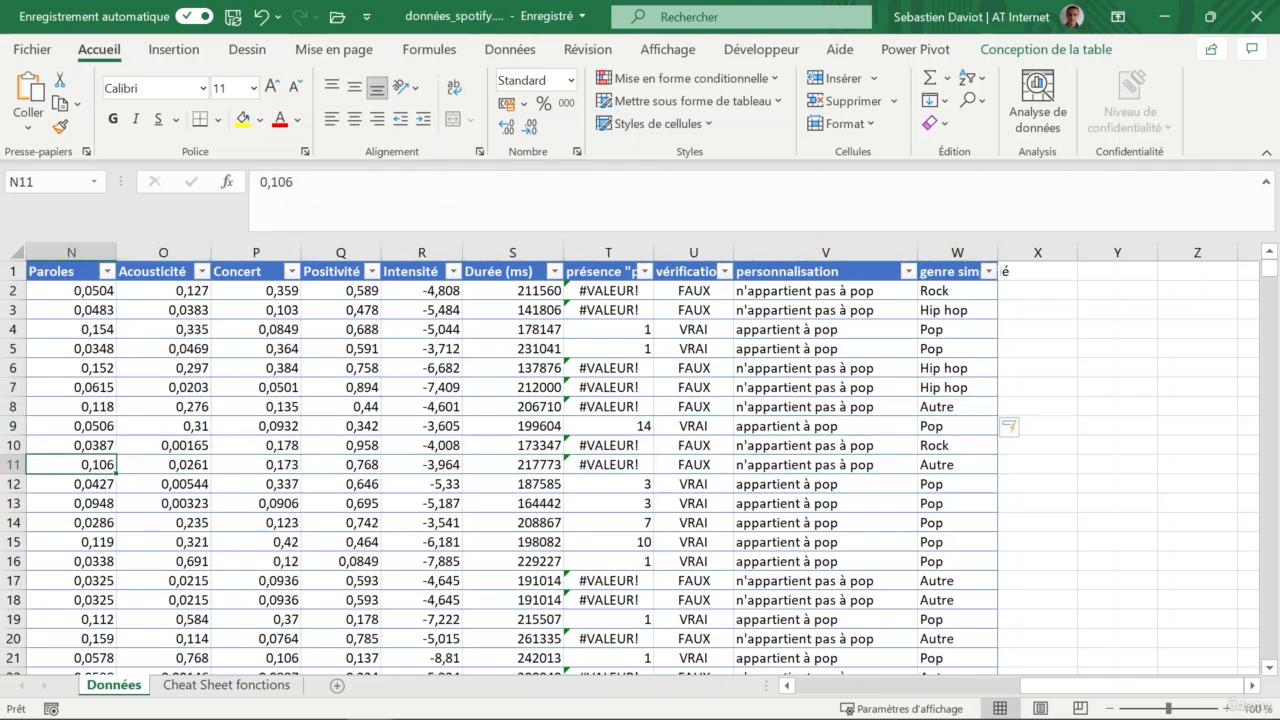
pyautogui.press('Left')
pyautogui.press('Left')
pyautogui.press('Right')
pyautogui.press('Right')
pyautogui.press('Right')
pyautogui.press('Right')
pyautogui.press('Right')
pyautogui.press('Right')
pyautogui.press('Right')
pyautogui.press('Right')
pyautogui.press('Right')
pyautogui.press('Right')
pyautogui.press('Right')
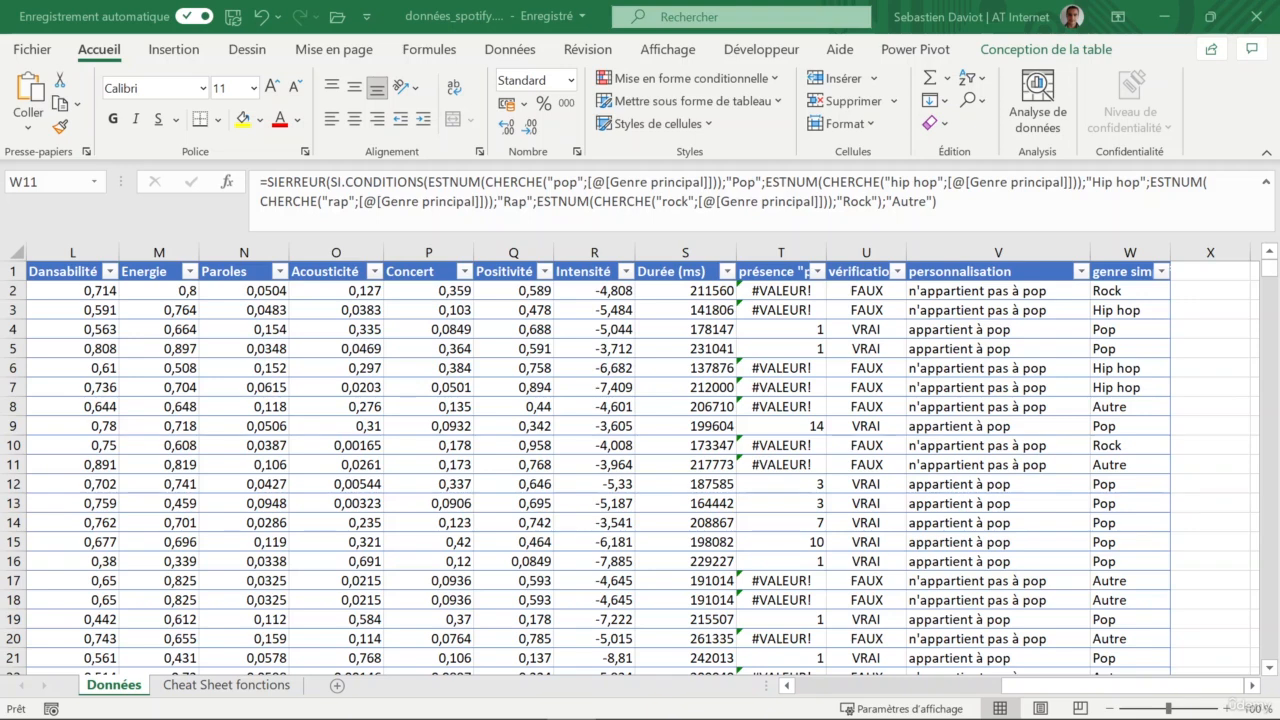
# Review the row 2 formulas from présence "pop" through vérification pop and personnalisation to genre simplifié, and save the workbook.
pyautogui.click(1013, 458)
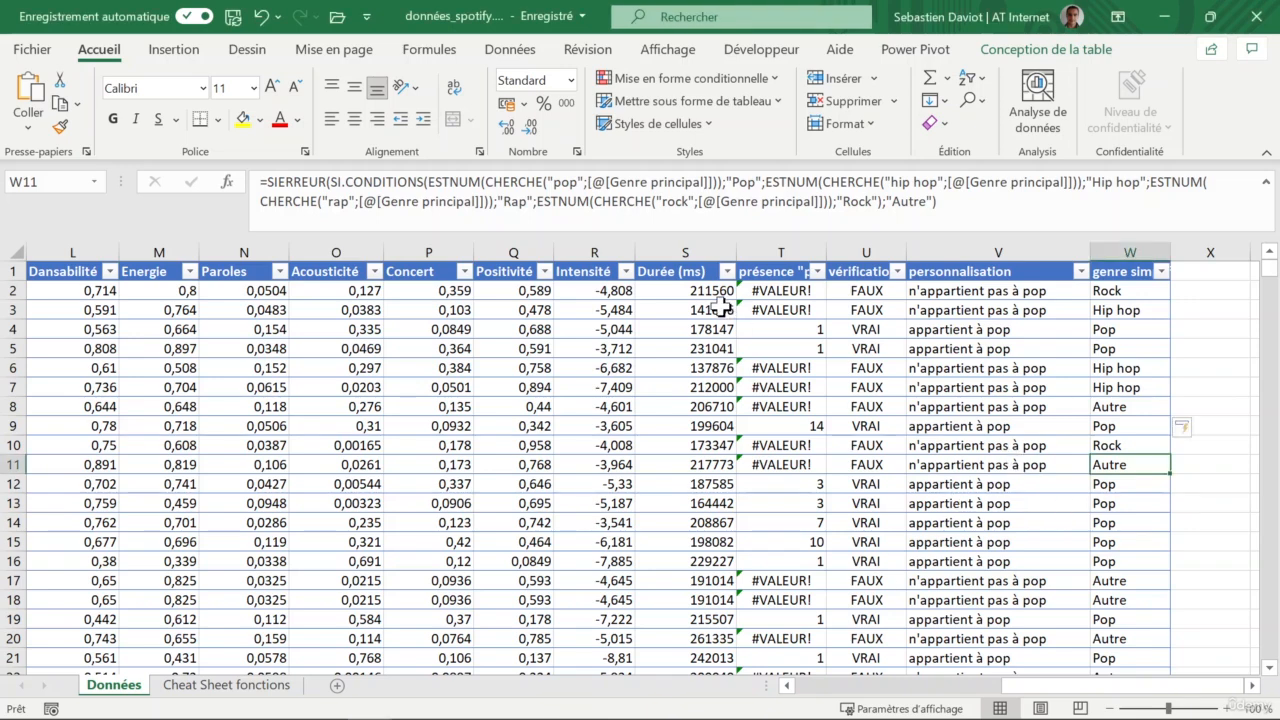
pyautogui.click(775, 278)
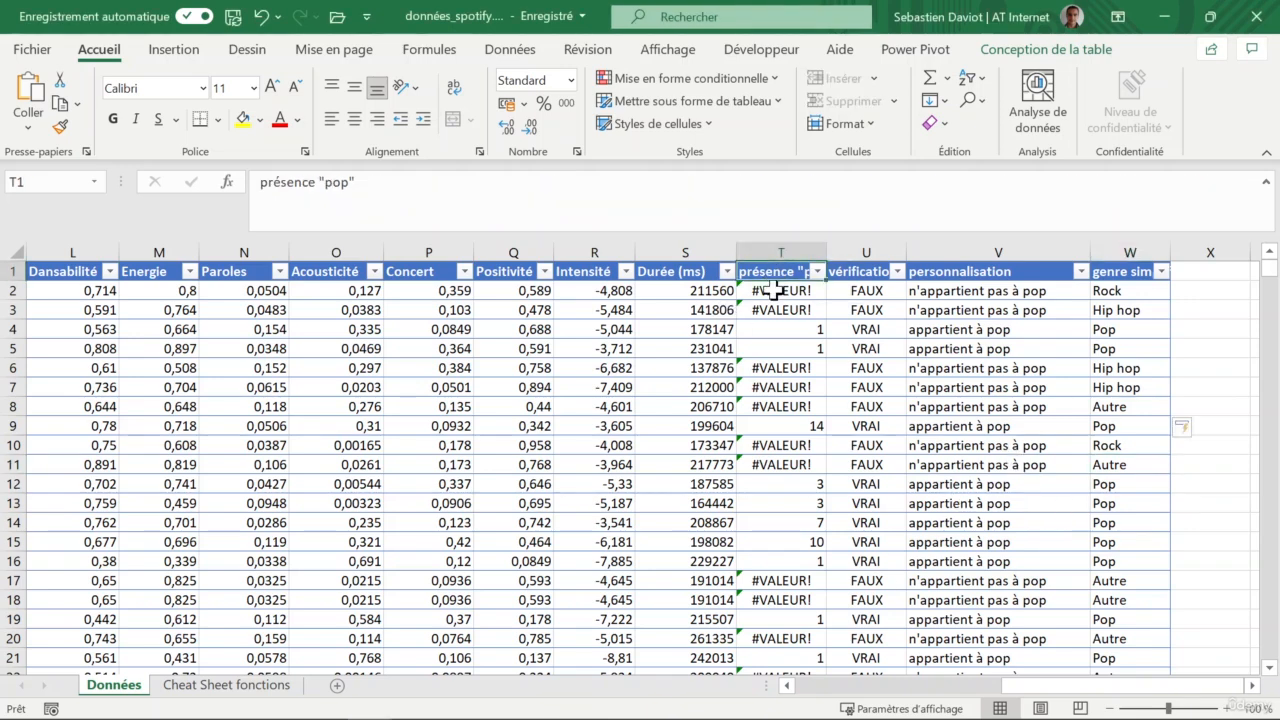
pyautogui.click(776, 291)
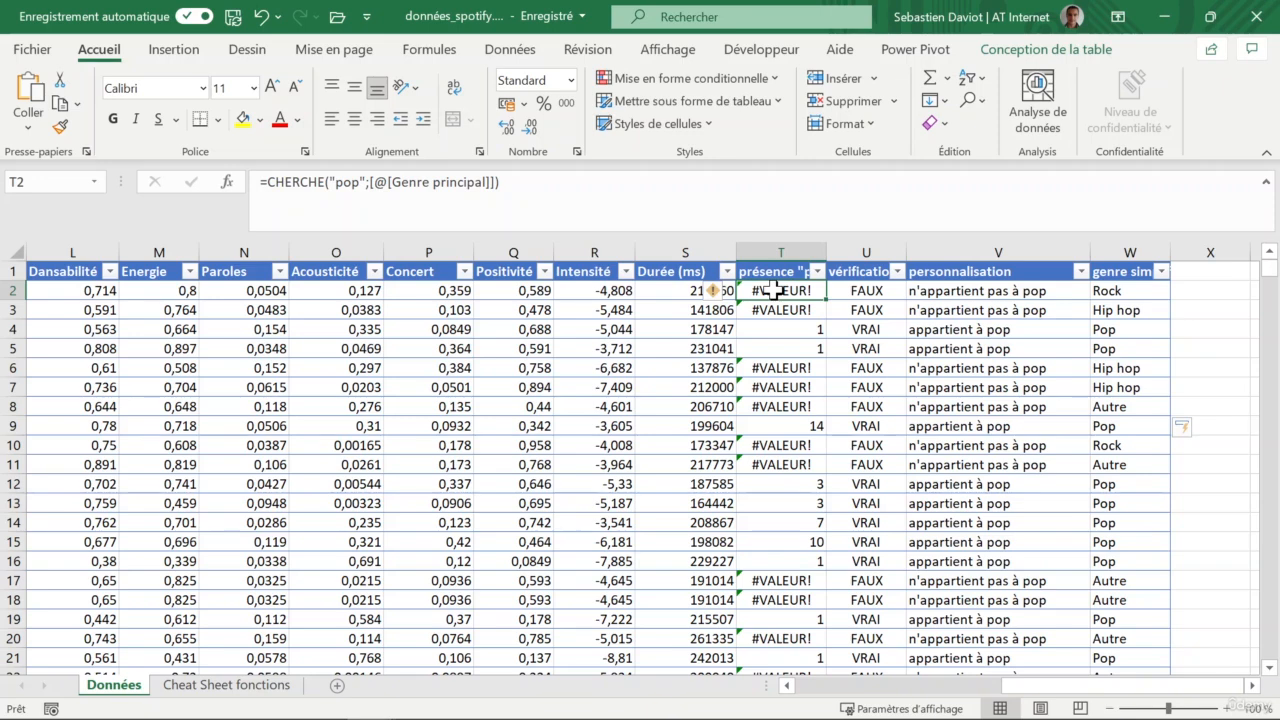
pyautogui.press('Right')
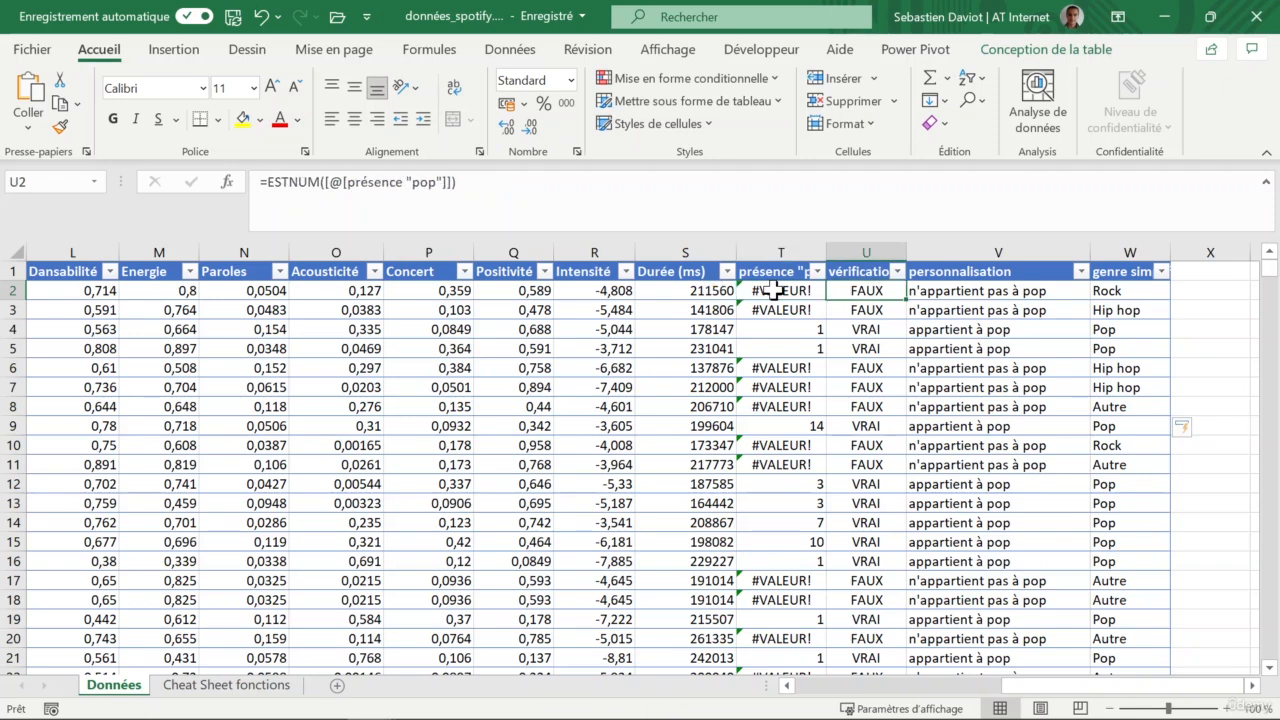
pyautogui.press('Right')
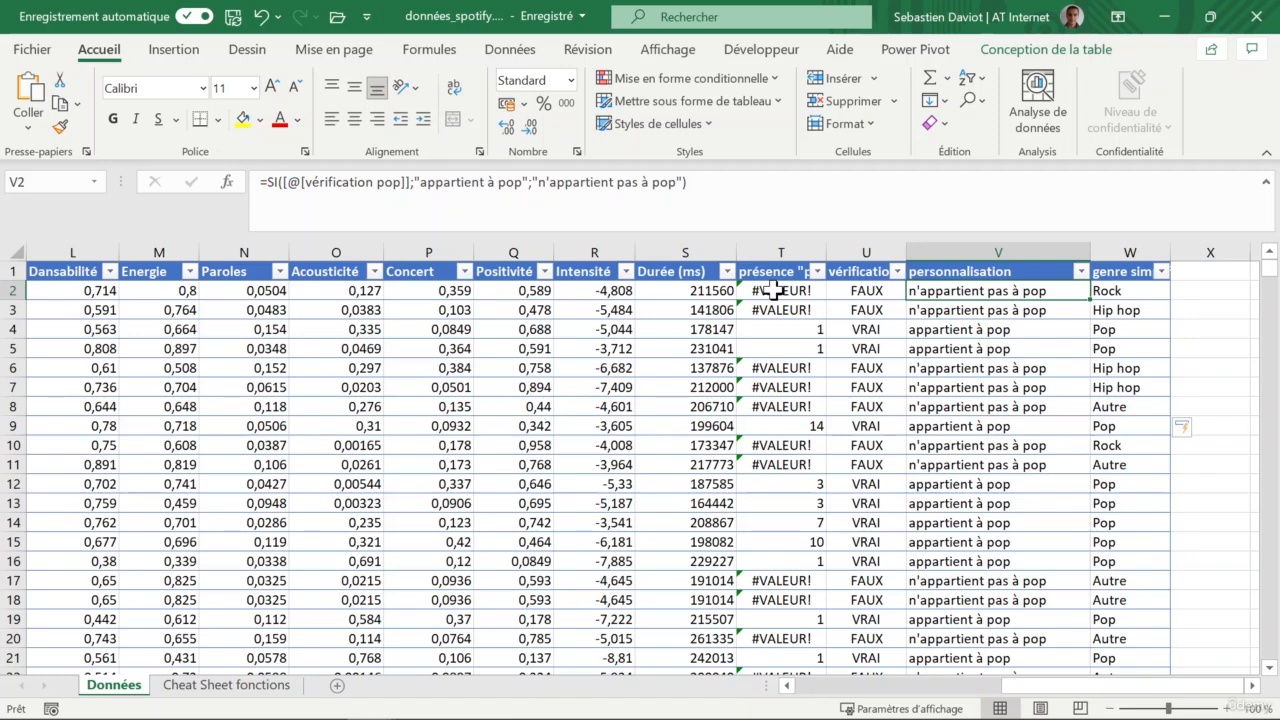
pyautogui.hotkey('ctrl', 's')
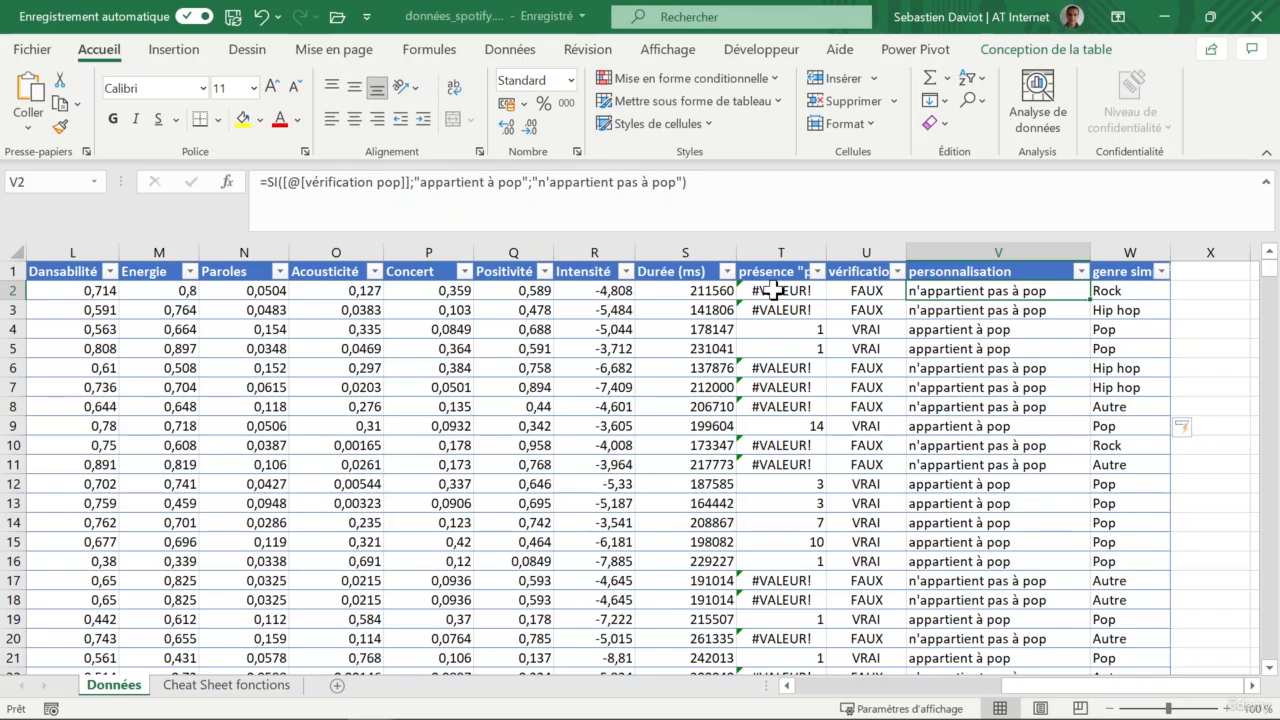
pyautogui.press('Right')
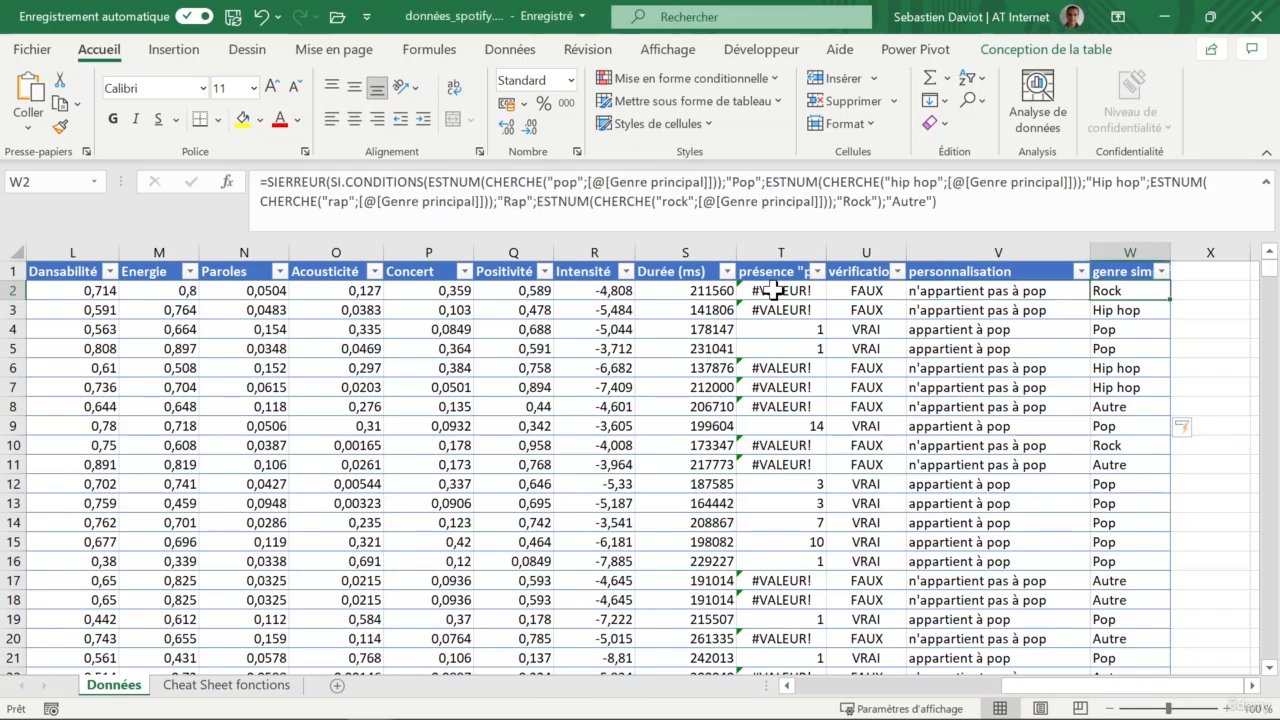